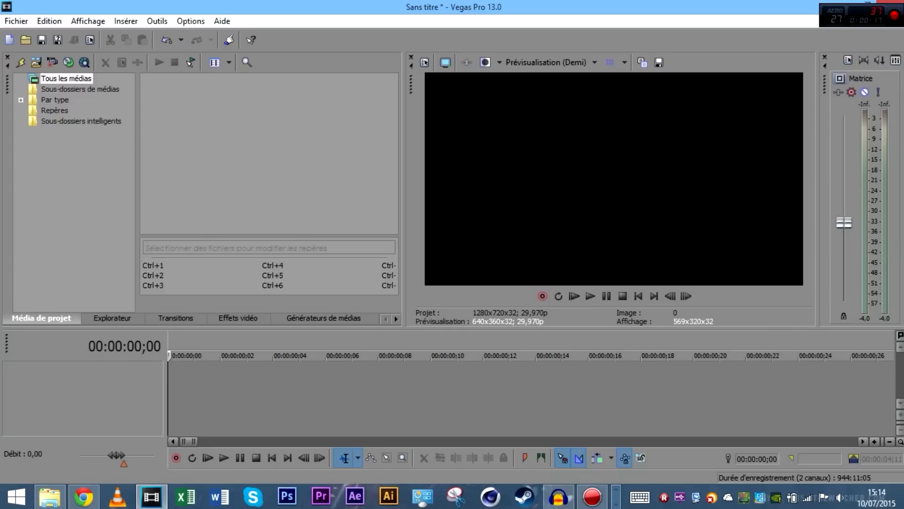
Return to Vegas Pro and browse the File menu, Transitions list and Project Media
key(alt+Tab)
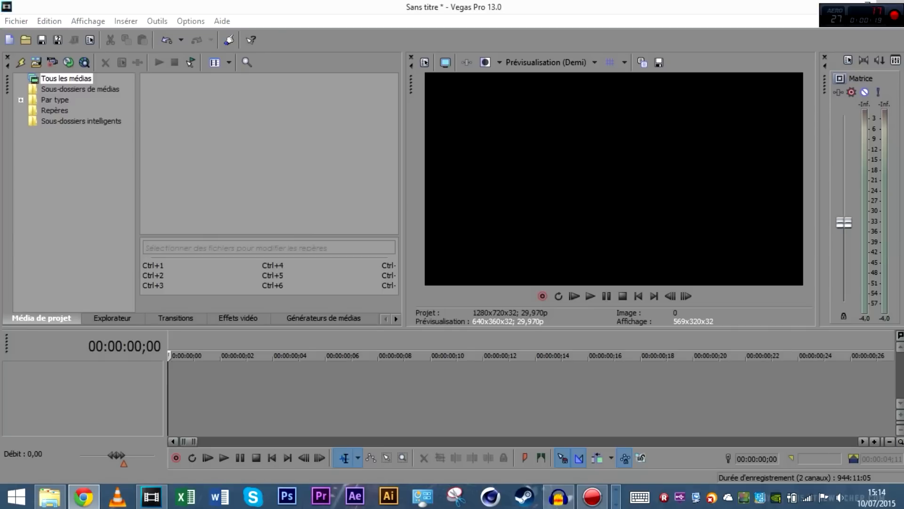
click(457, 212)
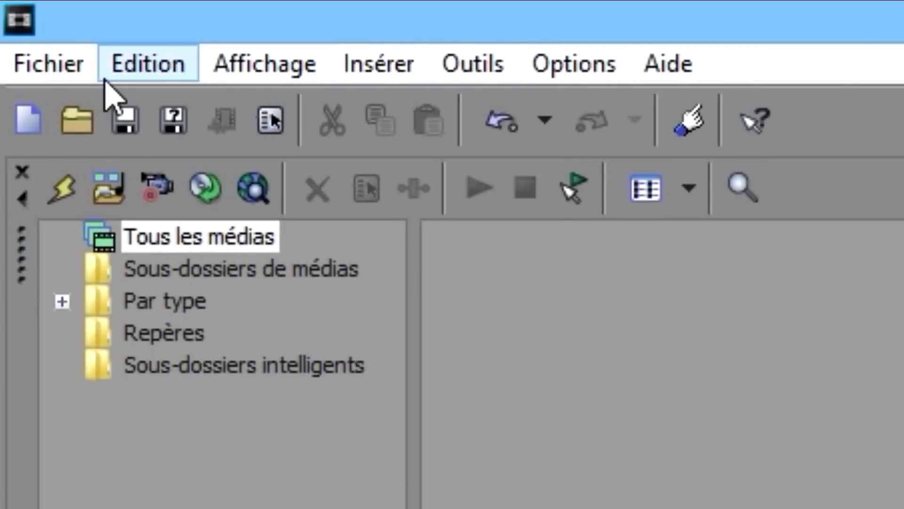
click(19, 66)
click(19, 66)
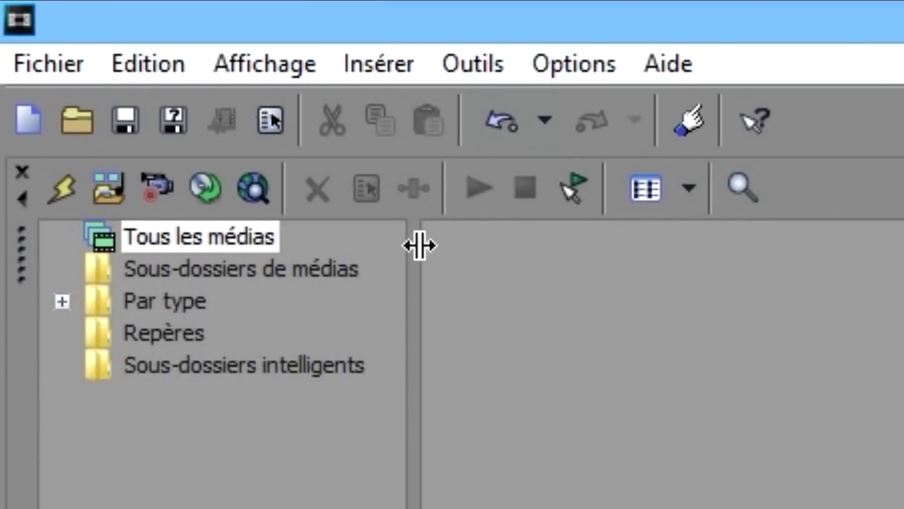
click(581, 397)
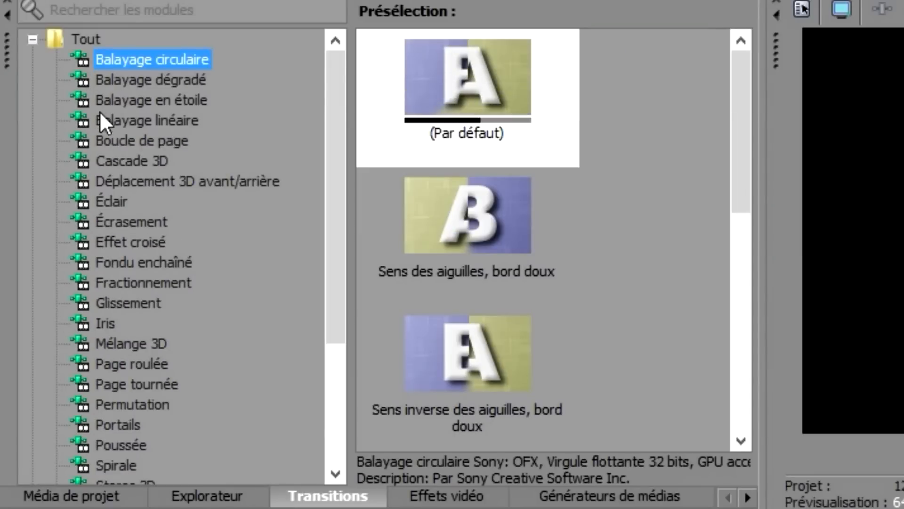
click(118, 500)
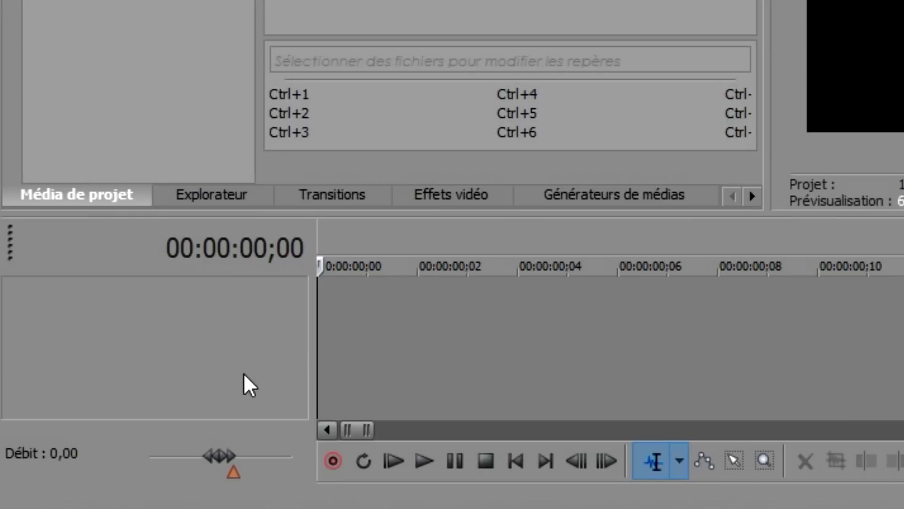
Play and scrub the empty timeline, then return to its start
key(space)
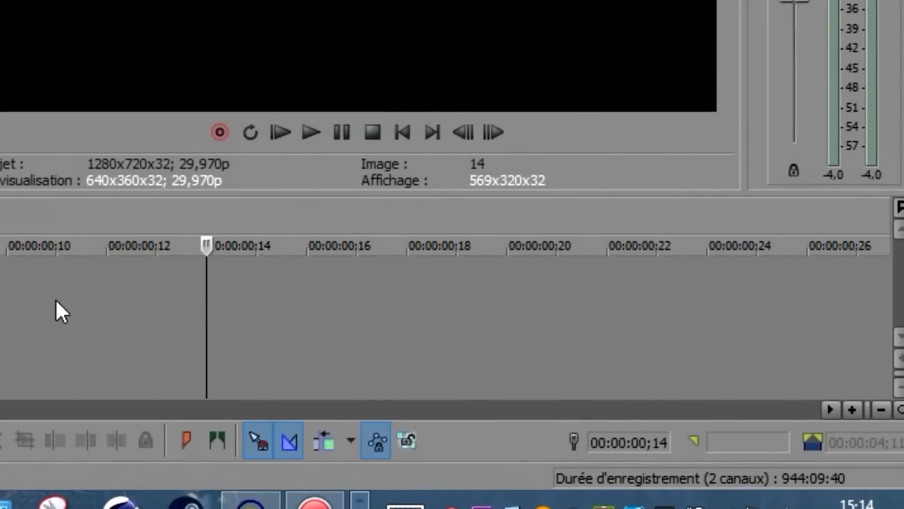
click(1, 302)
click(358, 302)
click(547, 318)
key(ctrl+Home)
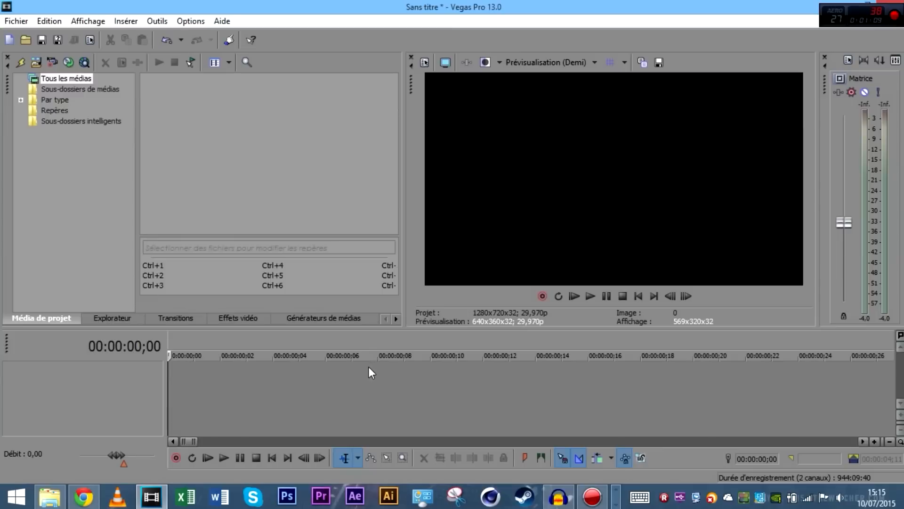
Drag Faune by Windows Seven.mp4 from Explorer onto the very start of the timeline
click(54, 500)
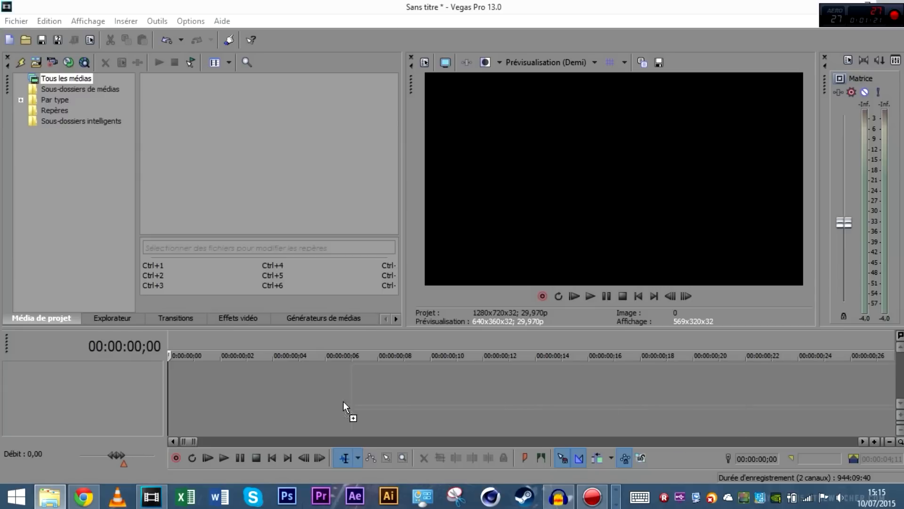
drag(216, 384, 188, 381)
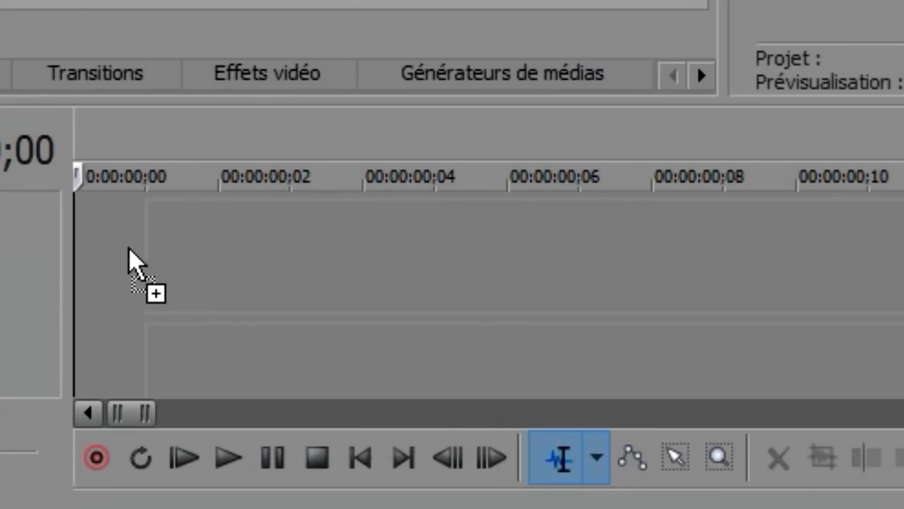
drag(129, 249, 73, 232)
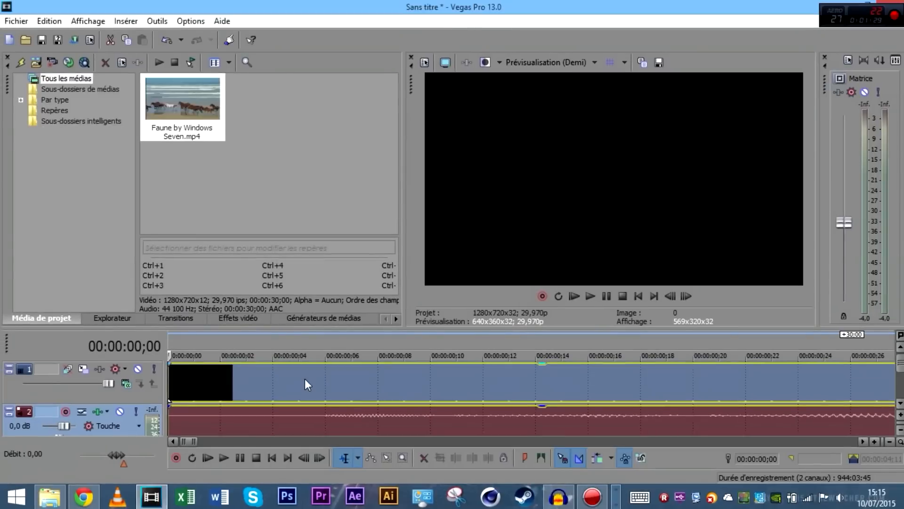
click(304, 379)
scroll(300, 378, down, 10)
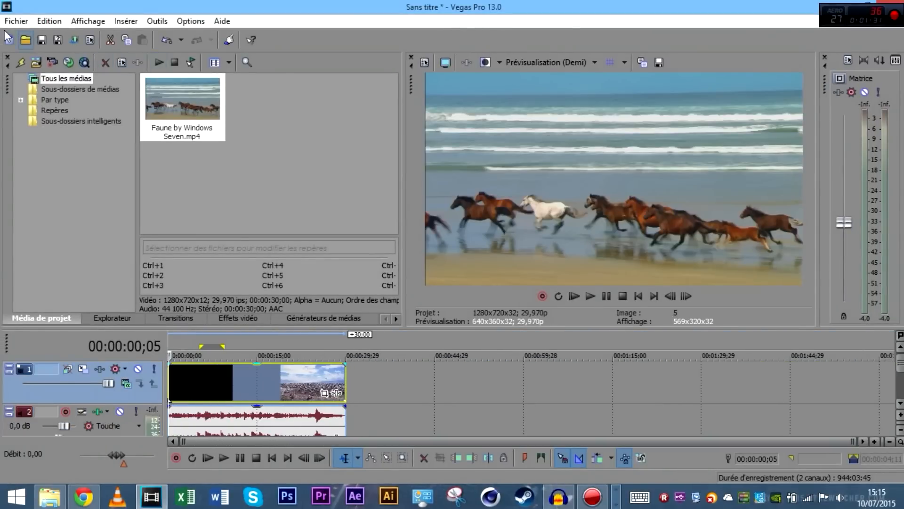
click(16, 21)
click(27, 50)
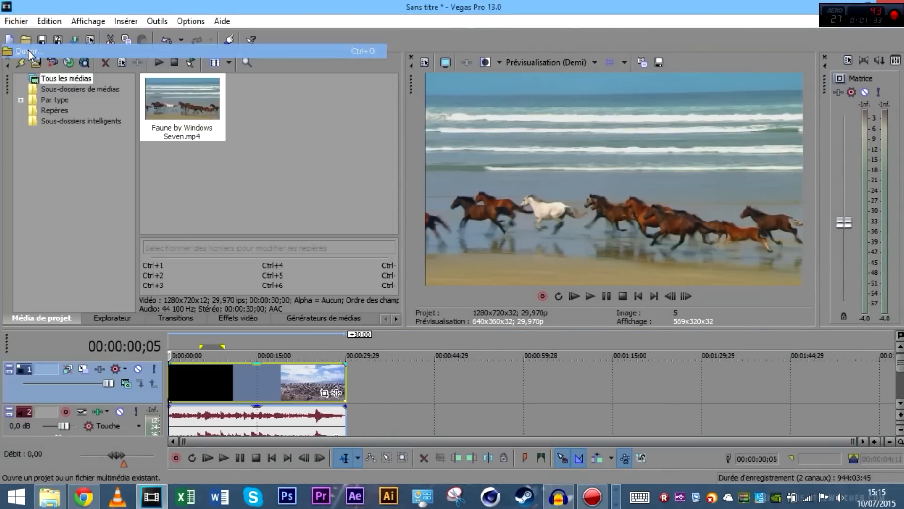
click(435, 37)
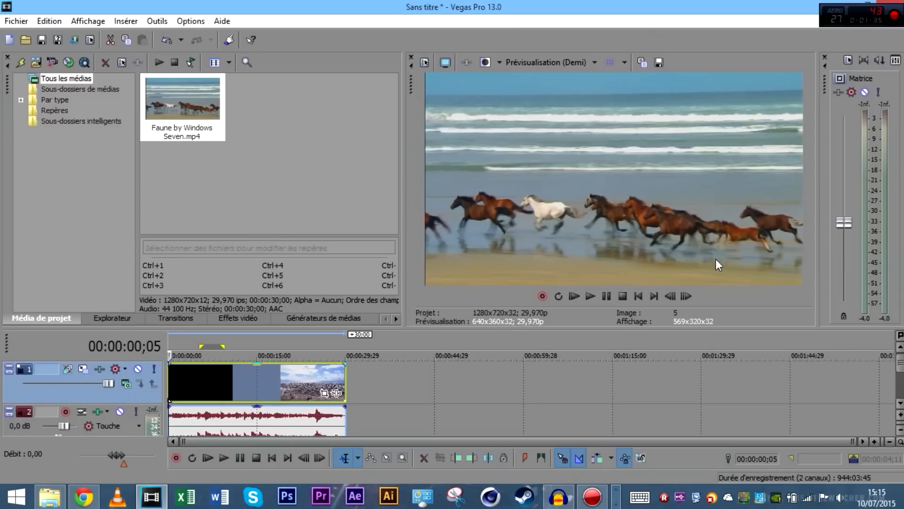
click(224, 369)
click(230, 371)
click(232, 371)
click(258, 376)
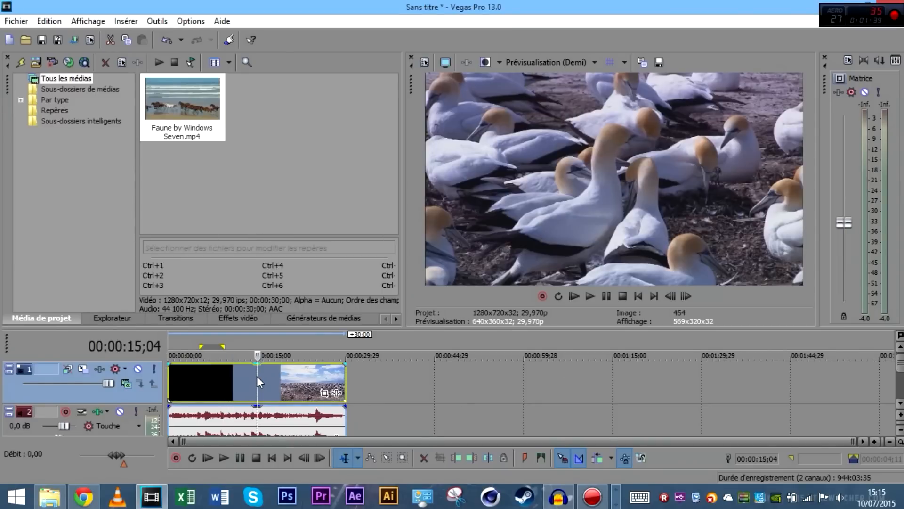
scroll(410, 393, up, 3)
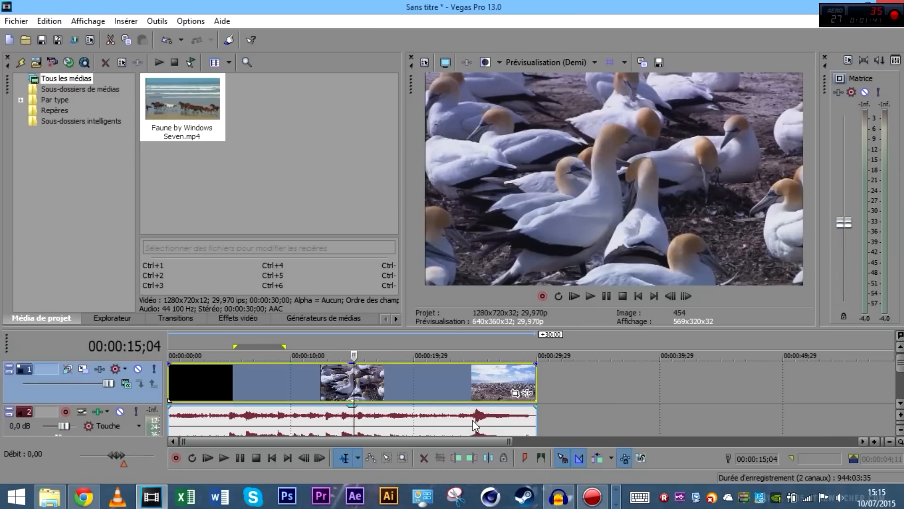
click(411, 403)
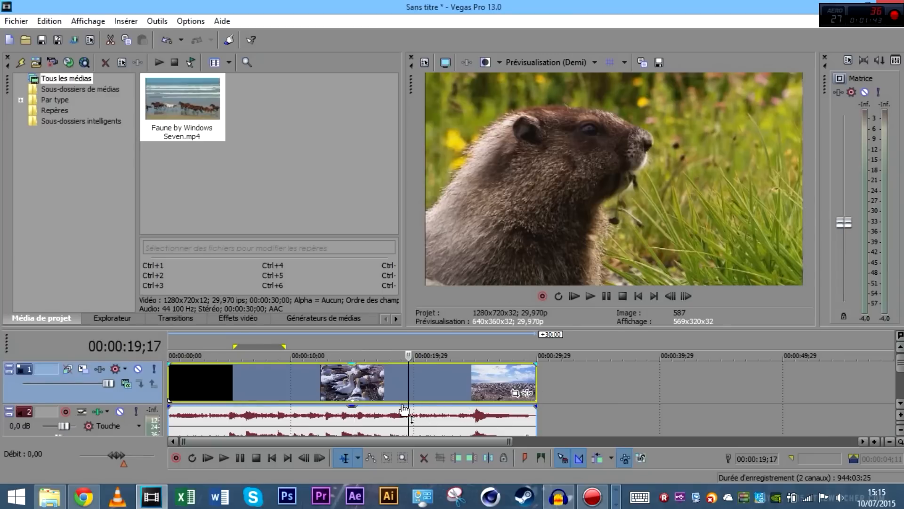
click(200, 369)
scroll(286, 386, down, 2)
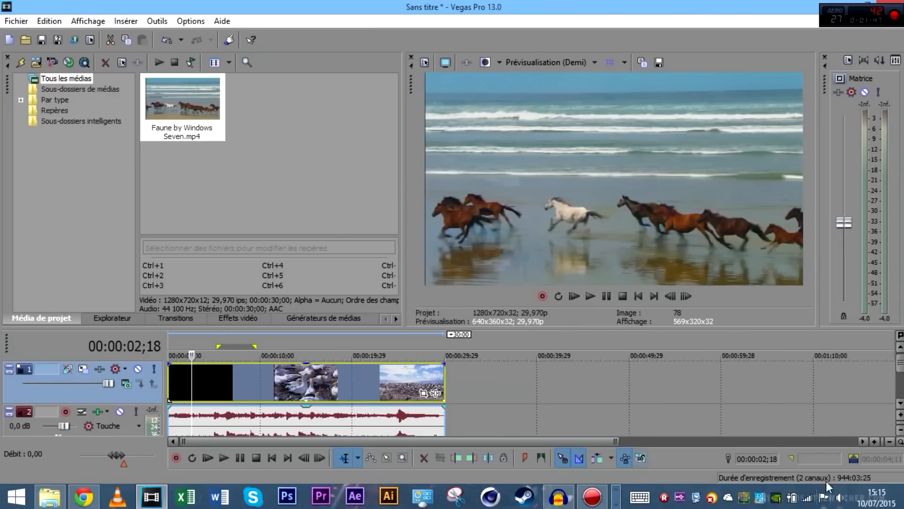
click(396, 386)
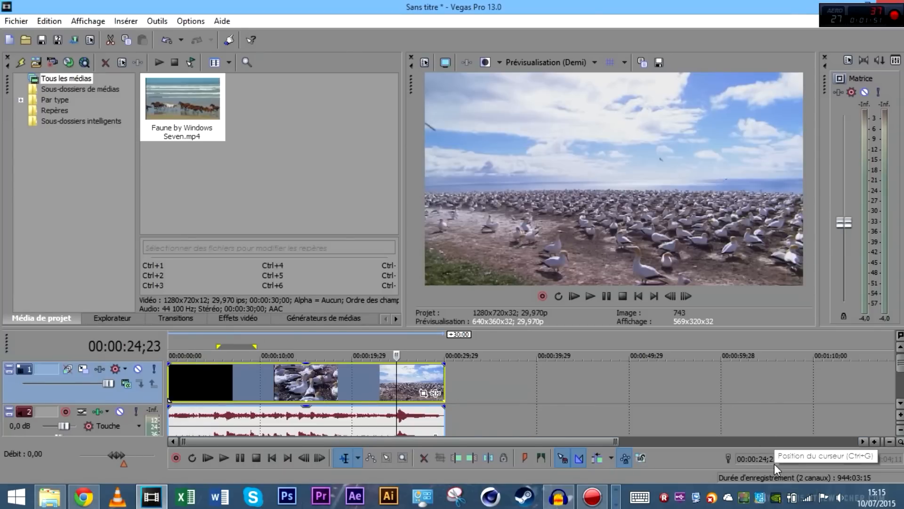
click(246, 391)
click(411, 391)
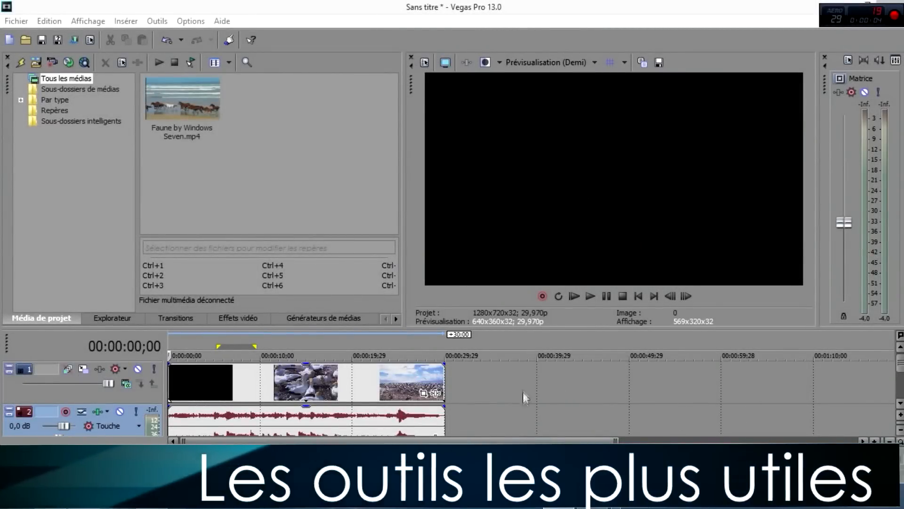
Split the wildlife clip at 00:00:09;26 in the seal shot
click(600, 382)
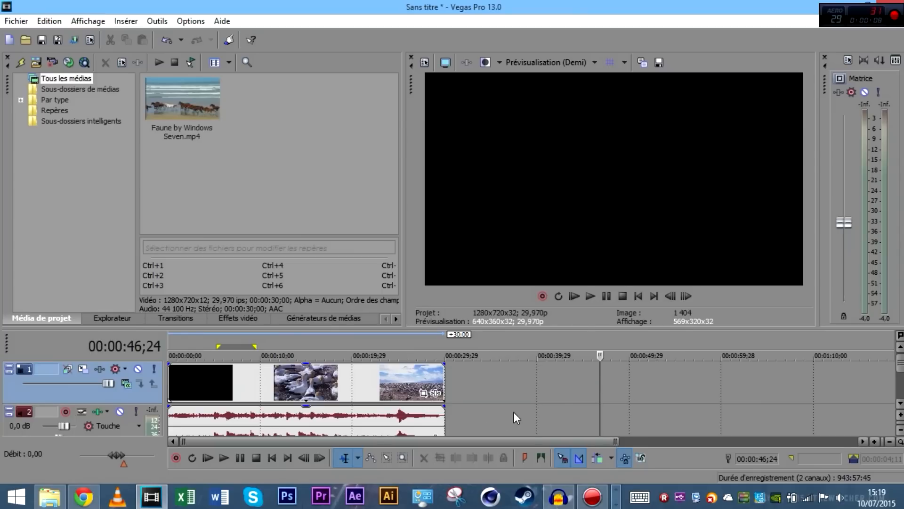
click(258, 392)
scroll(400, 373, up, 4)
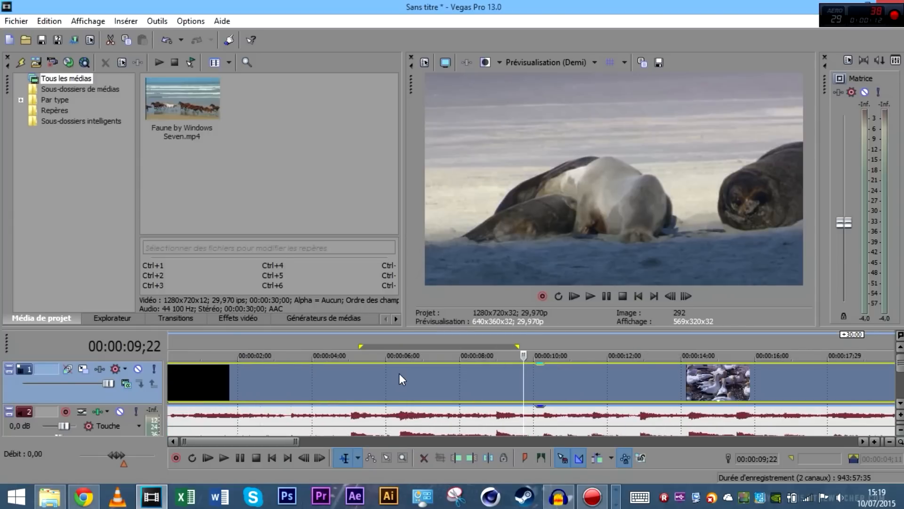
click(533, 381)
scroll(467, 389, down, 4)
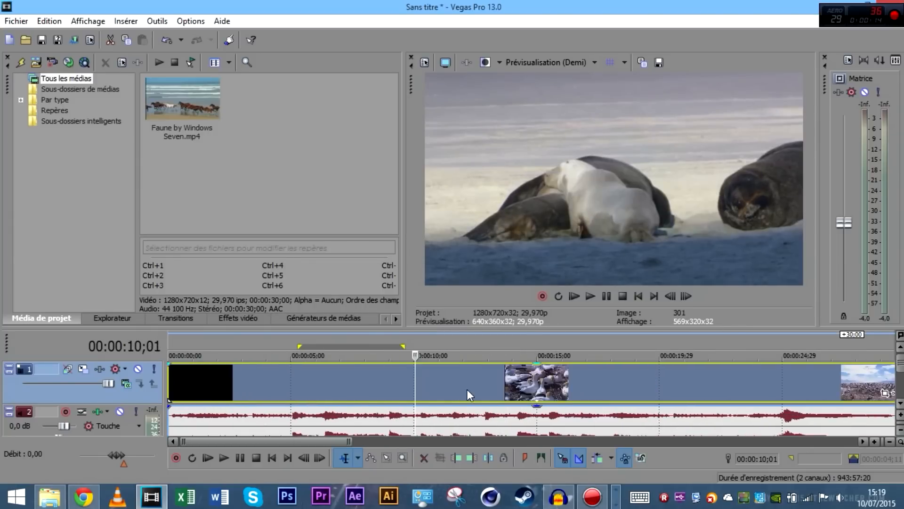
click(326, 379)
click(350, 382)
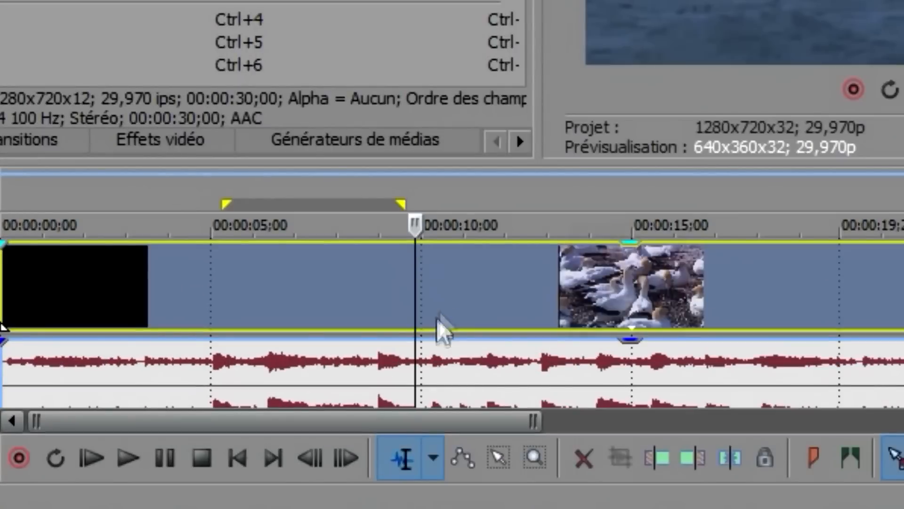
key(s)
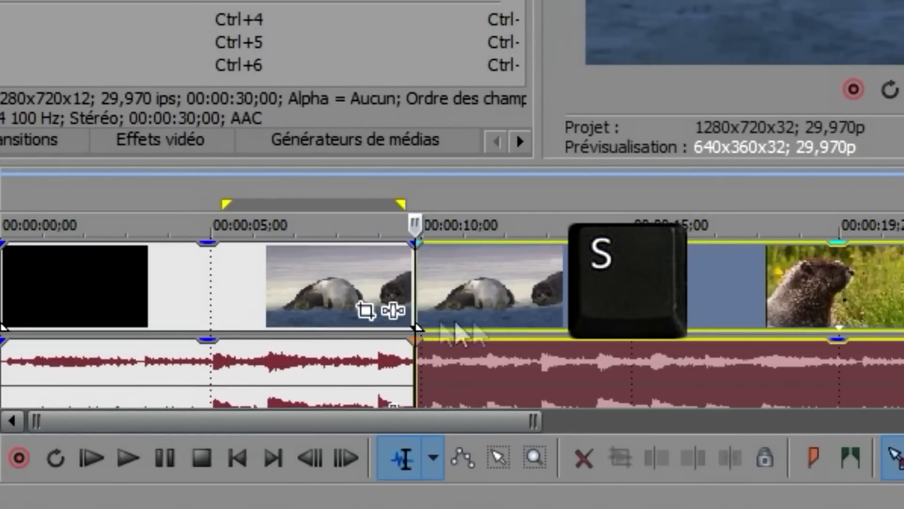
Shift the second part 1;16 later, lower the master volume to -33.6 dB, and play
click(354, 282)
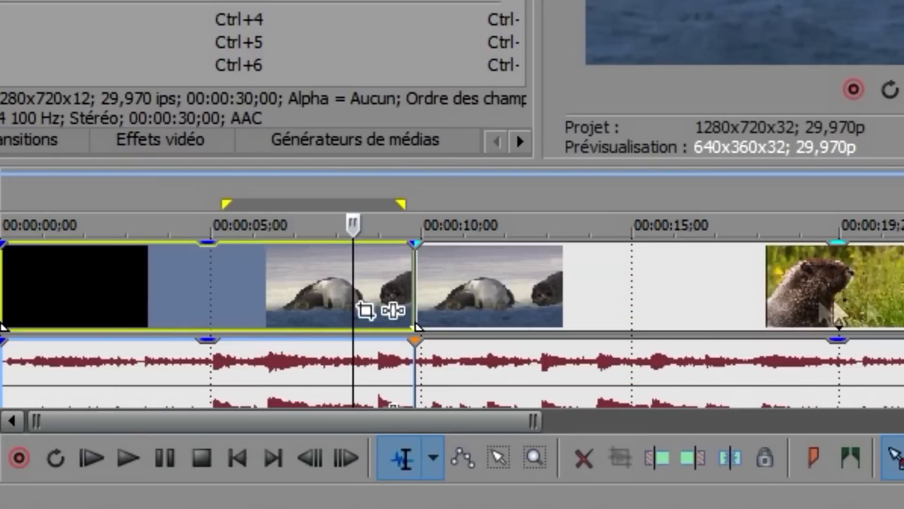
drag(523, 263, 592, 255)
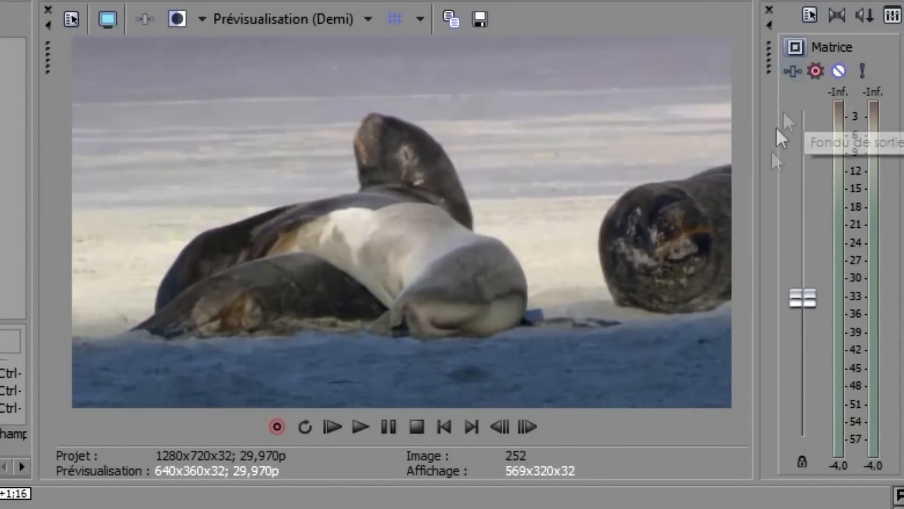
drag(809, 305, 763, 401)
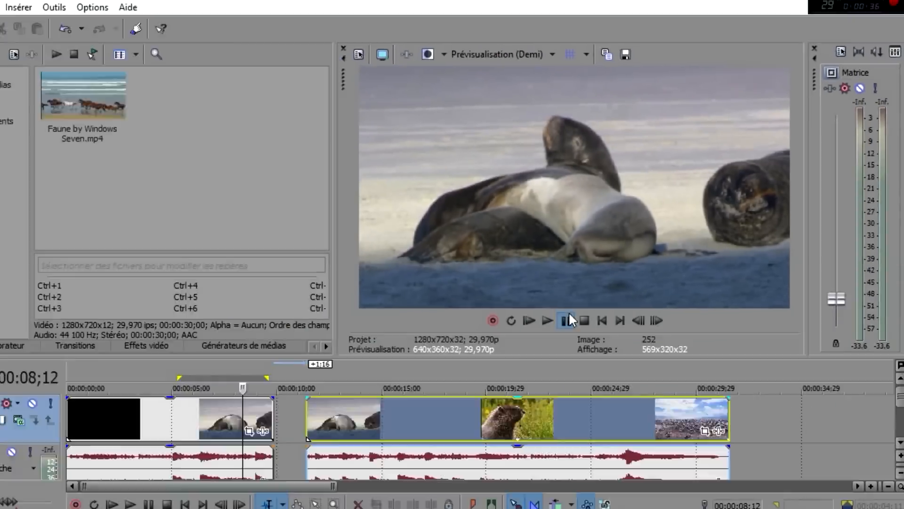
click(567, 318)
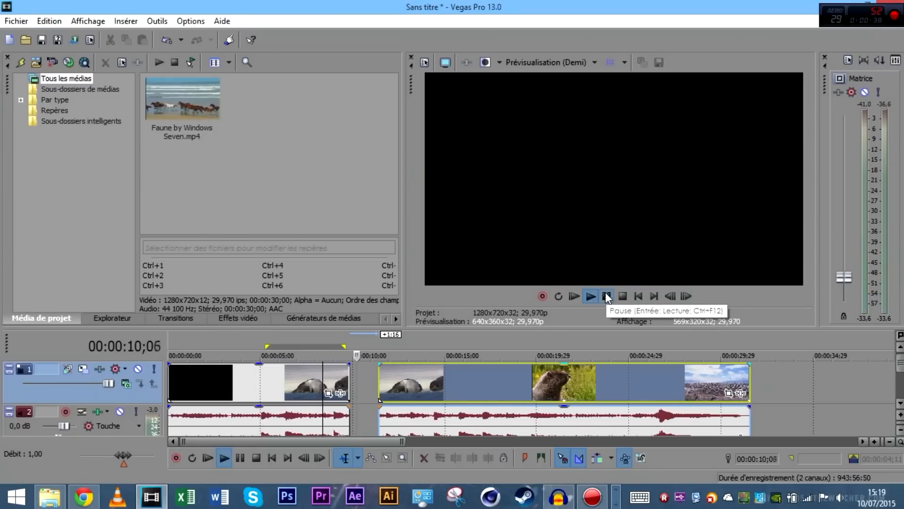
Pause playback and slide the second part back against the first
click(609, 294)
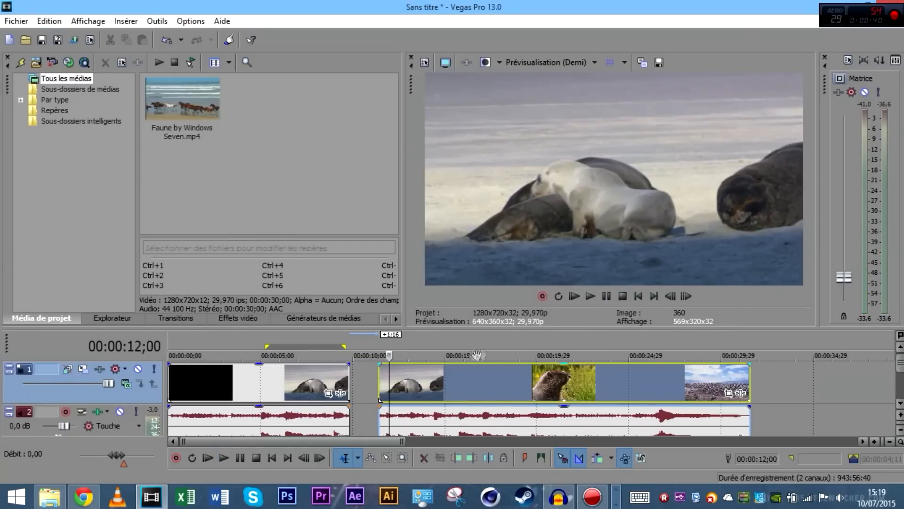
drag(482, 388, 453, 389)
click(315, 387)
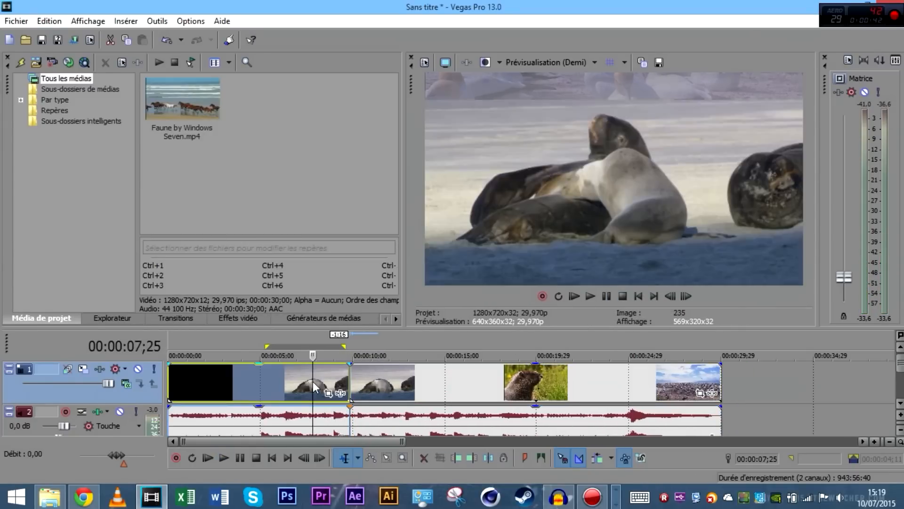
Zoom in and split the video and audio at 00:00:06;19 in the gannet shot
scroll(500, 406, up, 6)
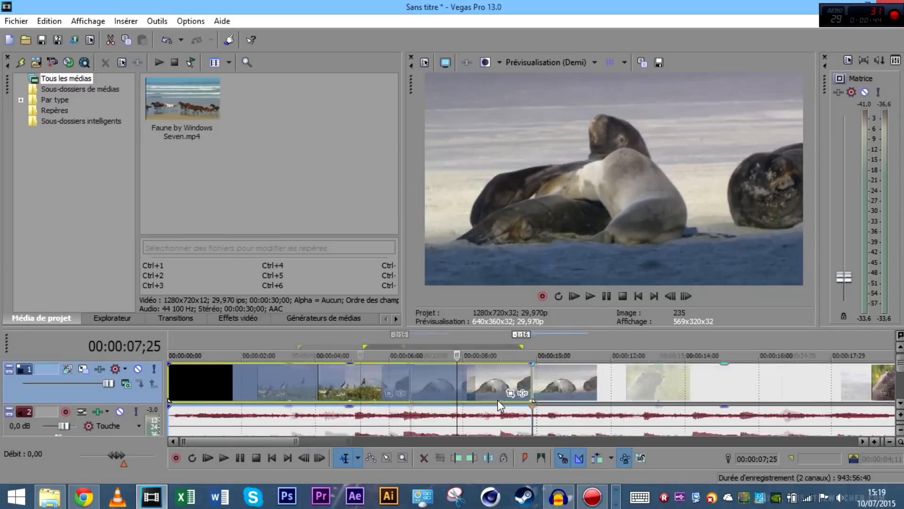
scroll(500, 406, down, 6)
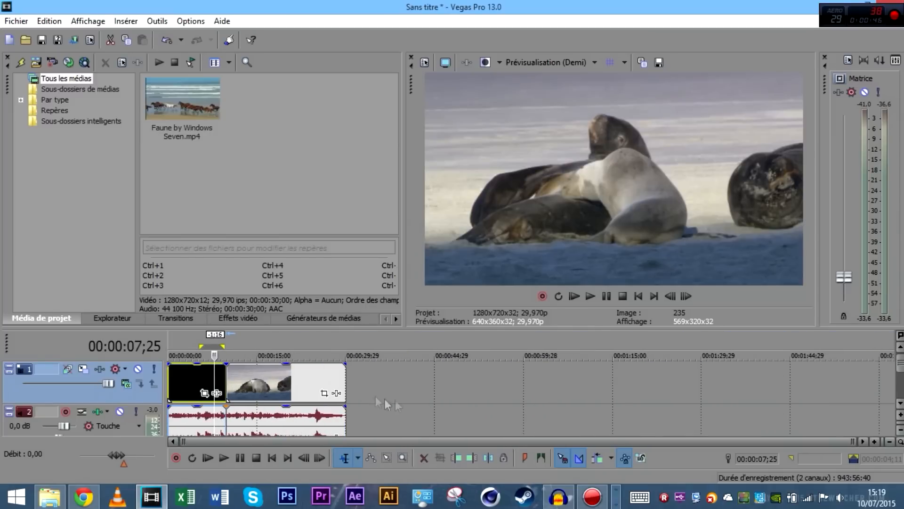
scroll(344, 395, up, 3)
scroll(342, 391, up, 3)
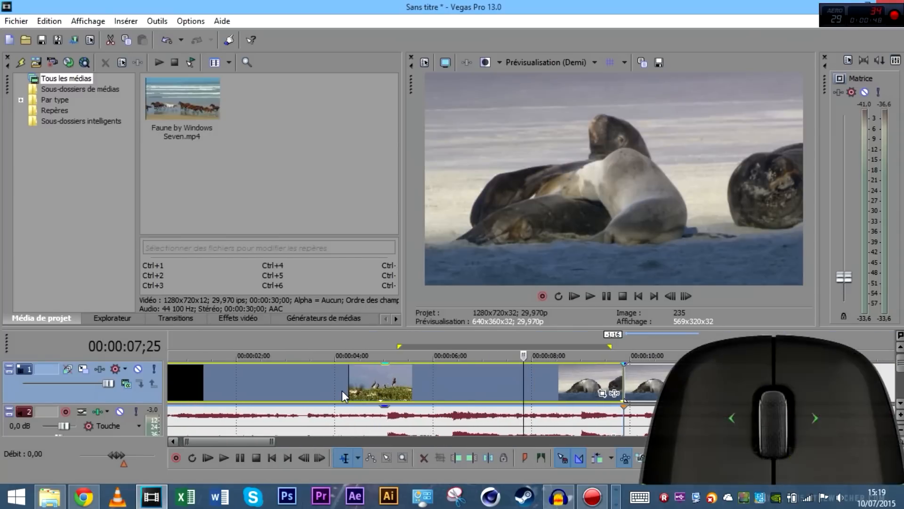
click(342, 390)
scroll(363, 388, up, 4)
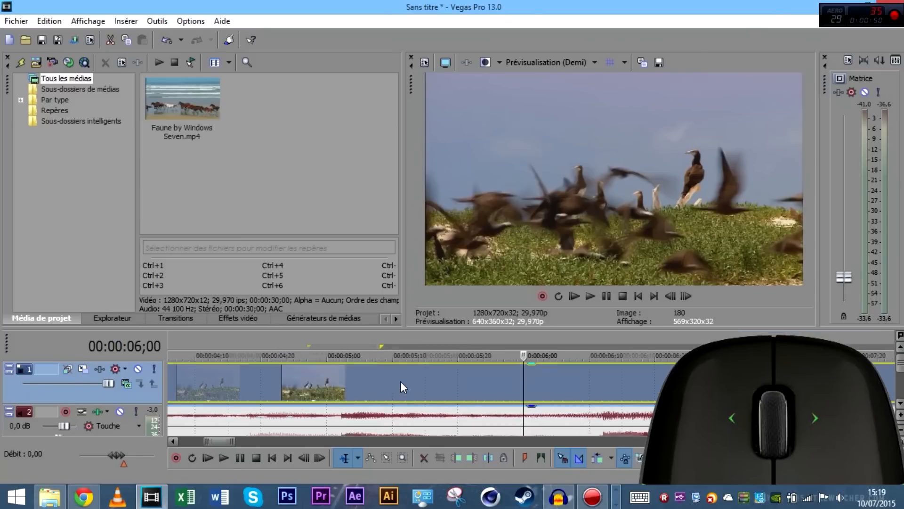
key(space)
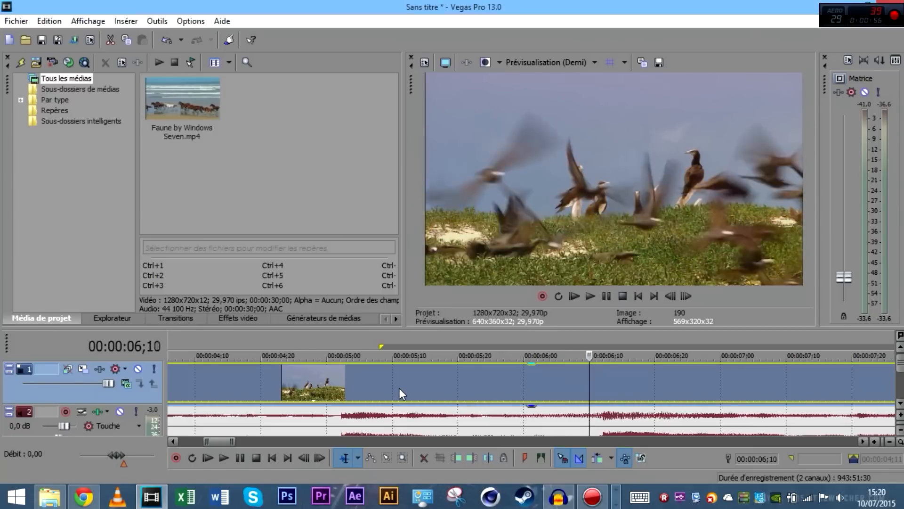
key(s)
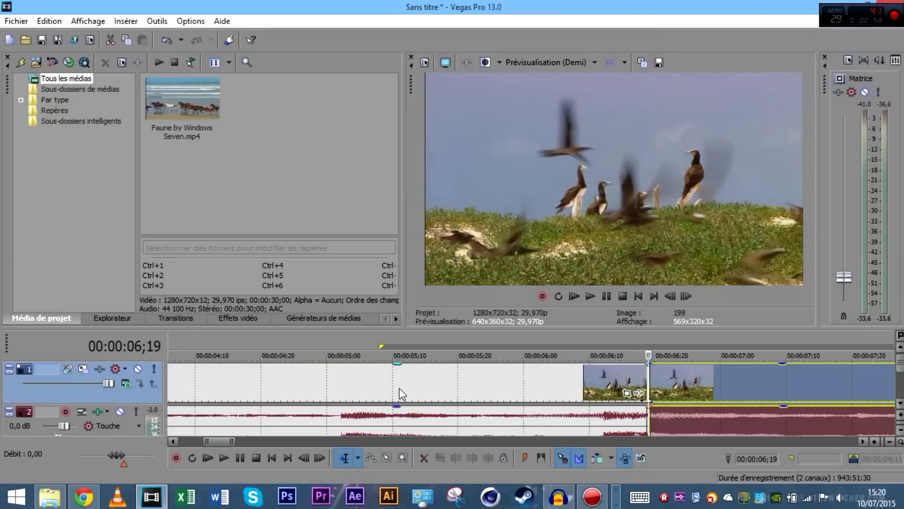
scroll(776, 334, up, 2)
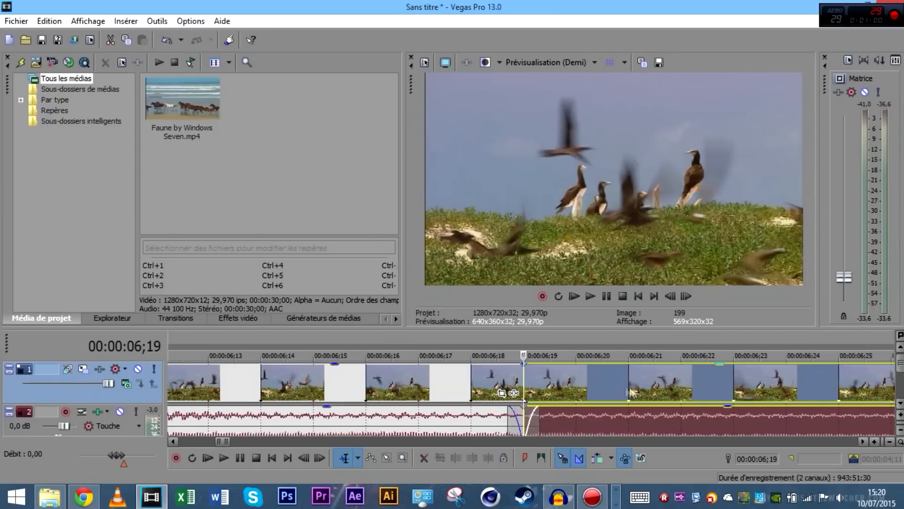
Zoom the timeline out, check the audio track, then scroll back to the video track
scroll(600, 388, down, 10)
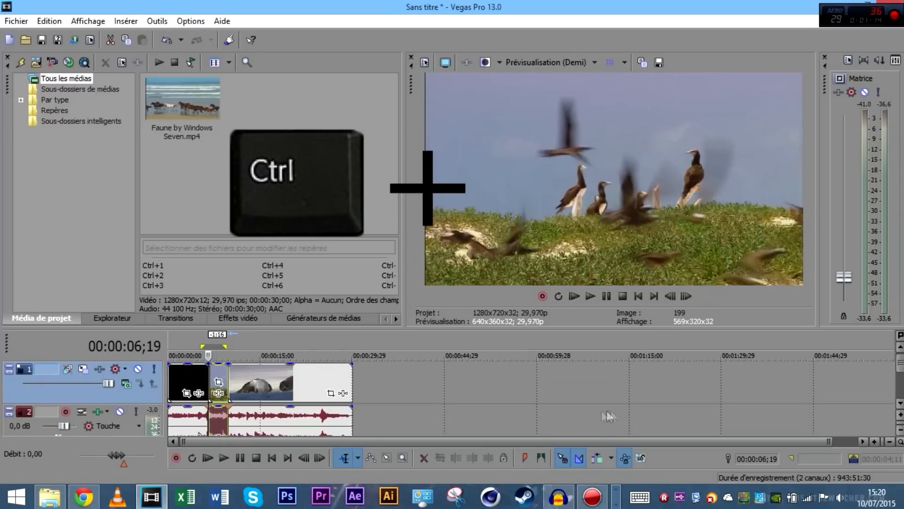
scroll(614, 416, down, 2)
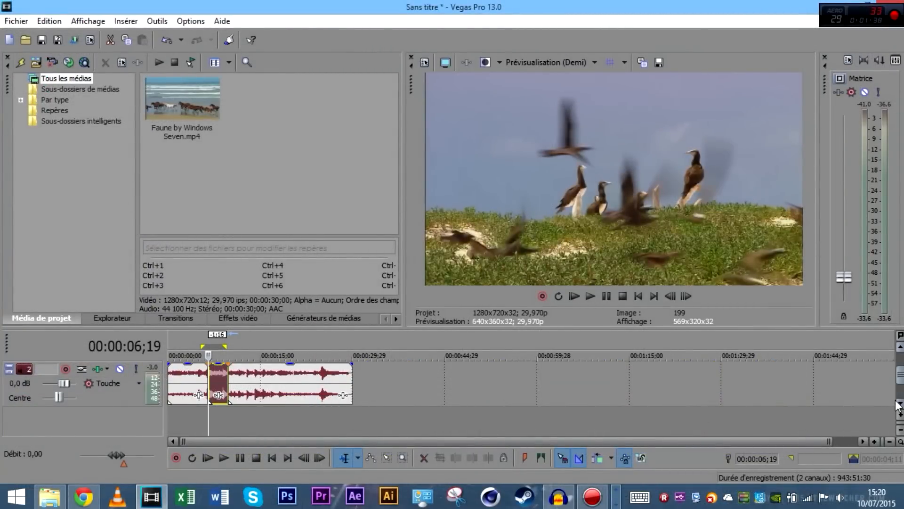
scroll(389, 396, up, 2)
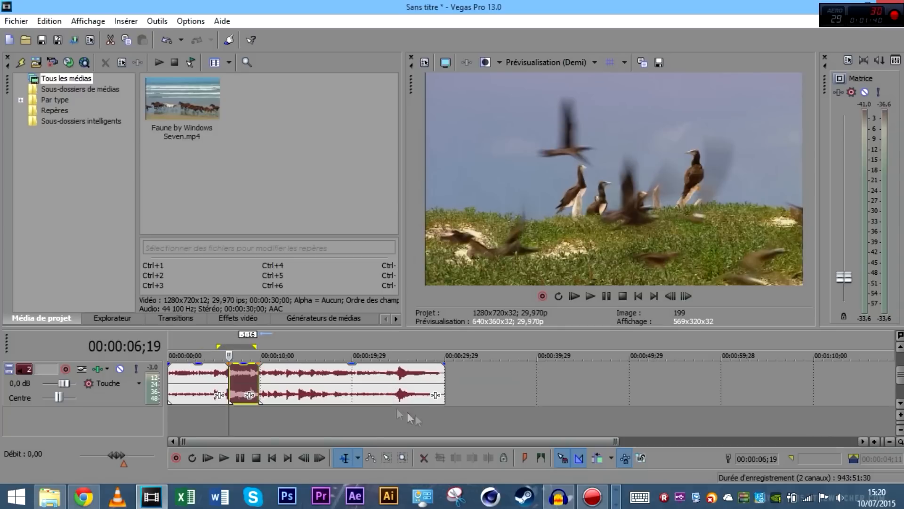
scroll(451, 407, up, 1)
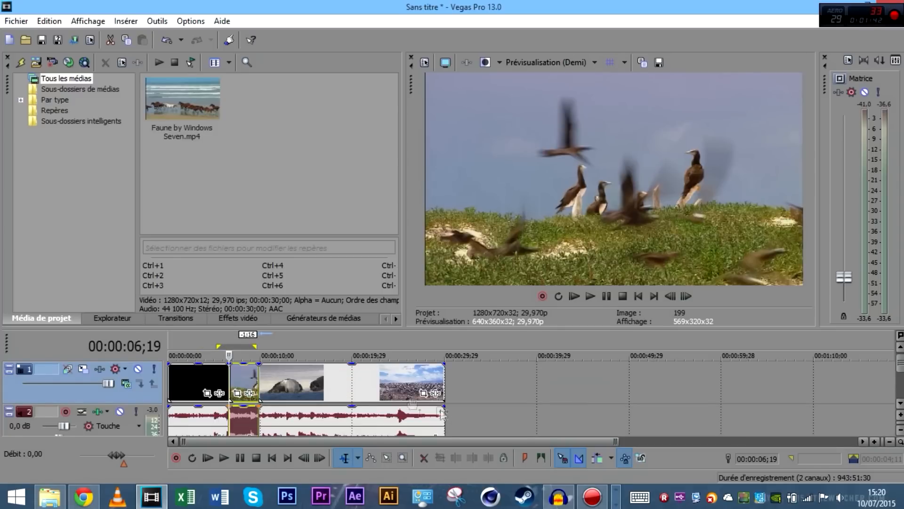
Overlap the short clip pair onto the black opening, then preview seals and gannets from 9;28 to 13;01
drag(306, 416, 280, 385)
click(259, 389)
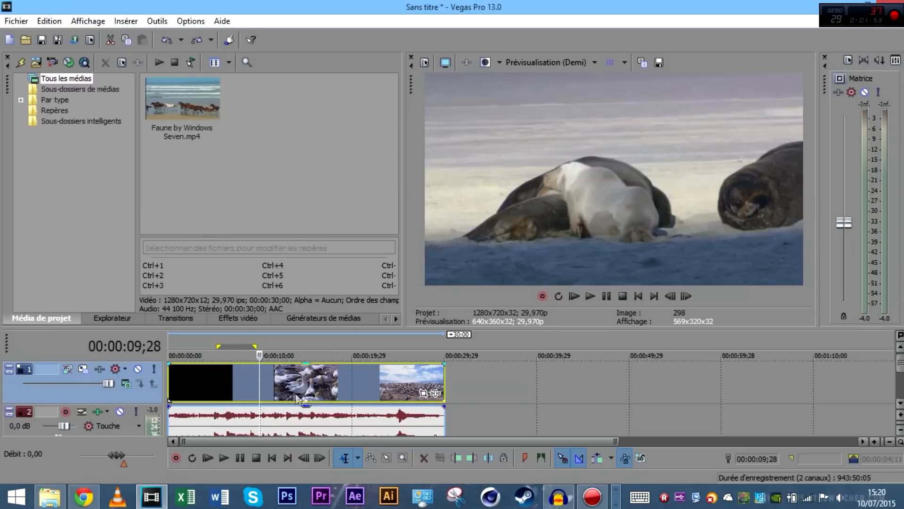
click(312, 378)
click(281, 424)
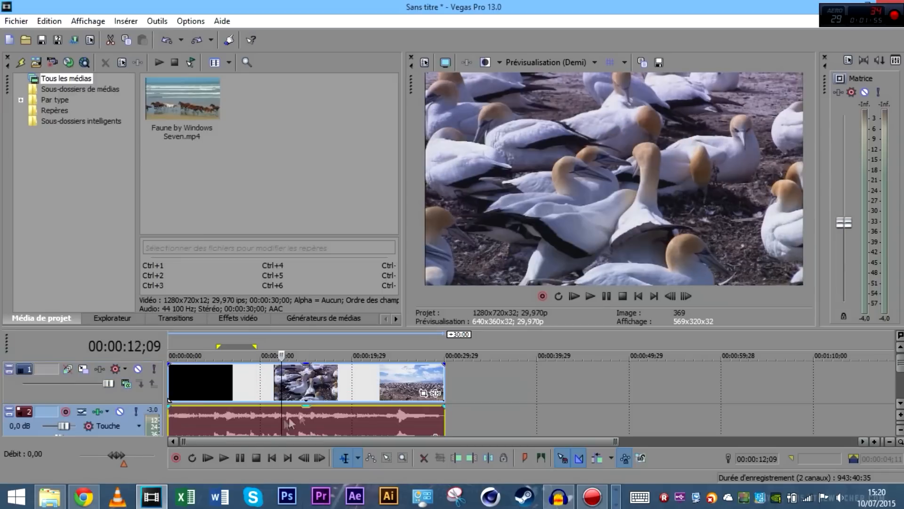
click(349, 376)
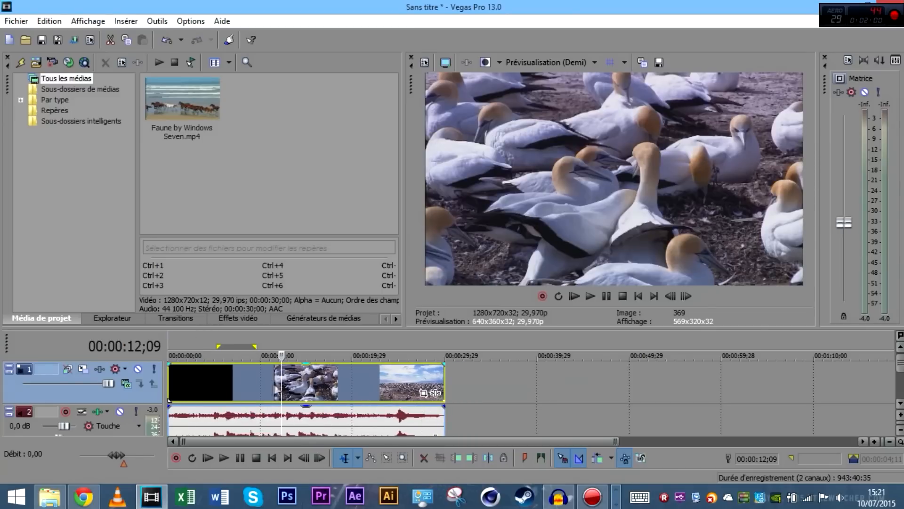
click(269, 379)
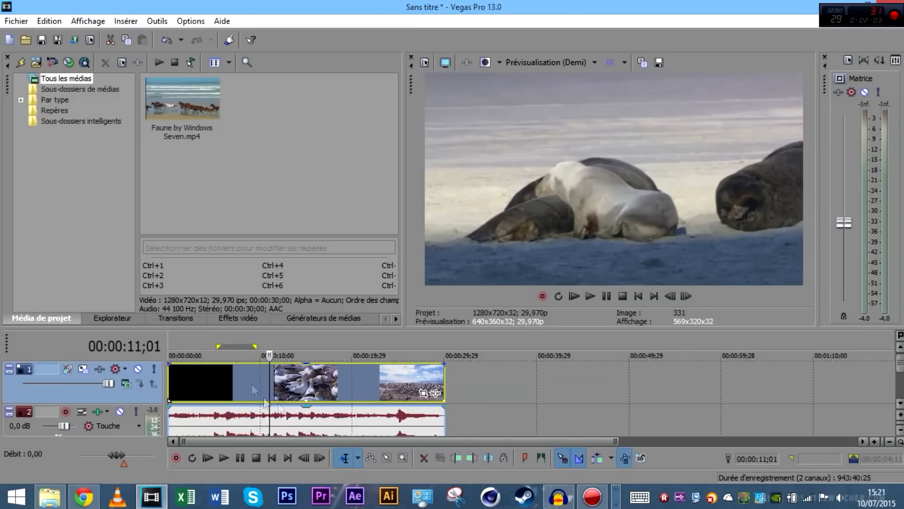
click(288, 381)
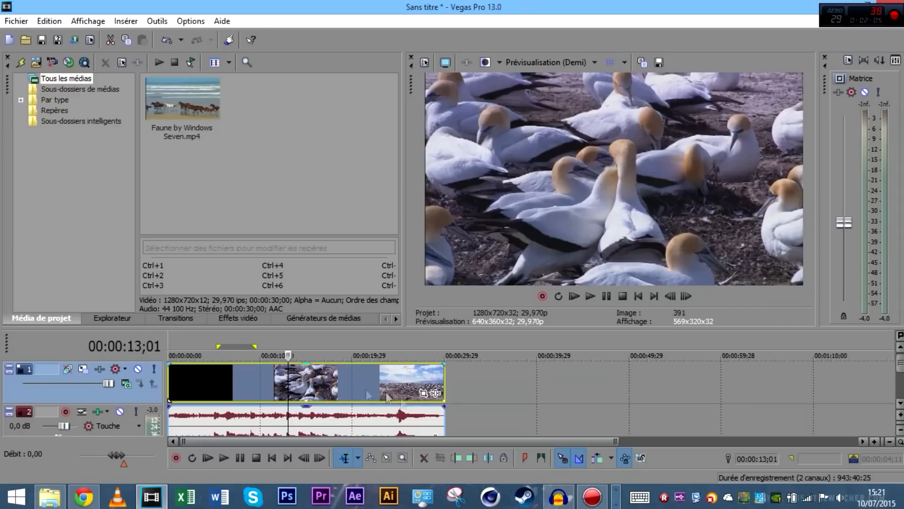
Ungroup audio from video with U, confirming each moves independently, audio back at the start
key(u)
drag(351, 425, 320, 435)
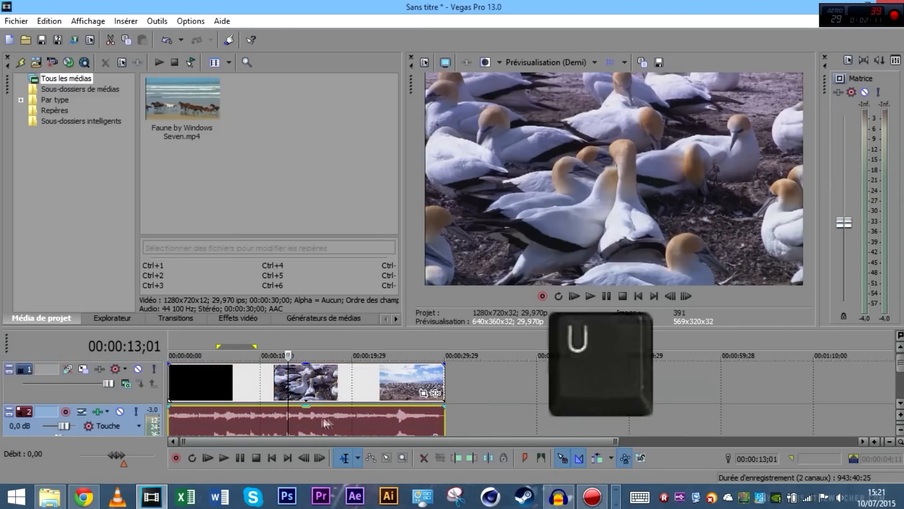
drag(296, 419, 317, 417)
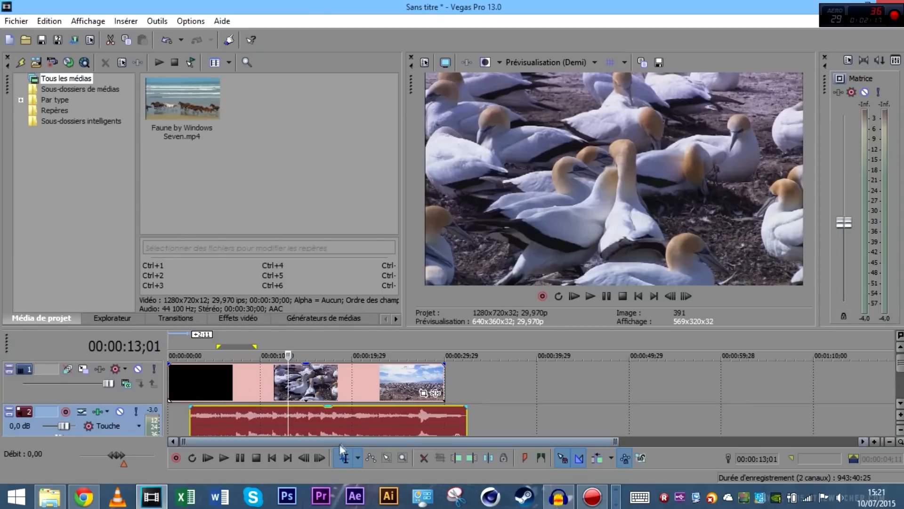
click(412, 380)
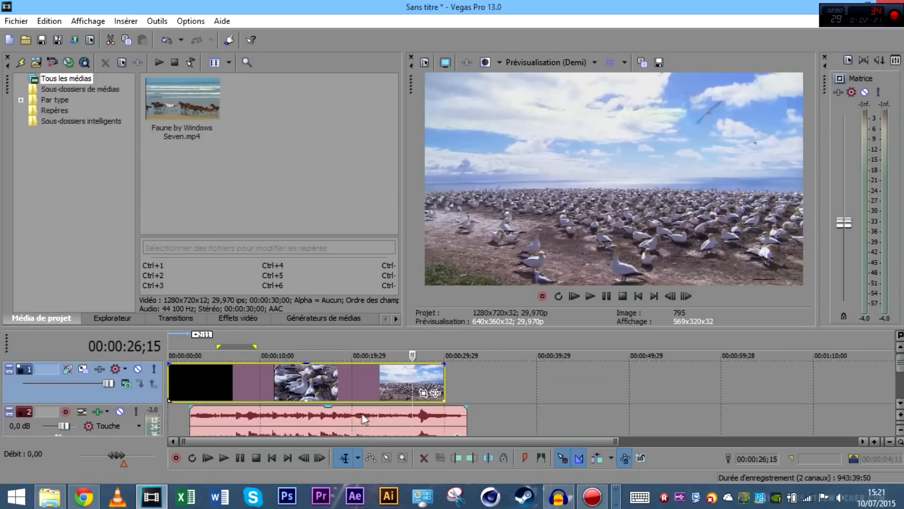
drag(362, 414, 303, 417)
mouse_move(240, 376)
mouse_down()
mouse_move(284, 385)
mouse_move(226, 381)
mouse_up()
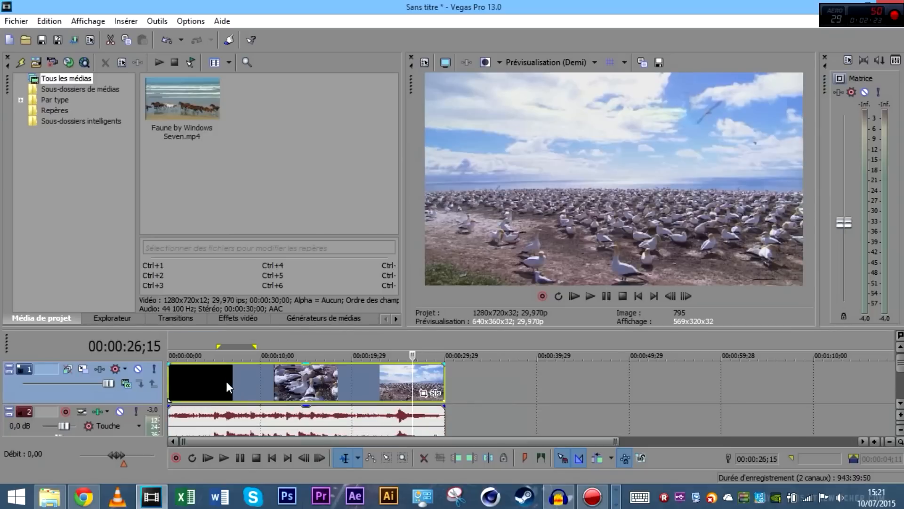
Split the audio at 12;05 and 14;10 and delete the piece between
click(259, 410)
click(272, 409)
click(280, 412)
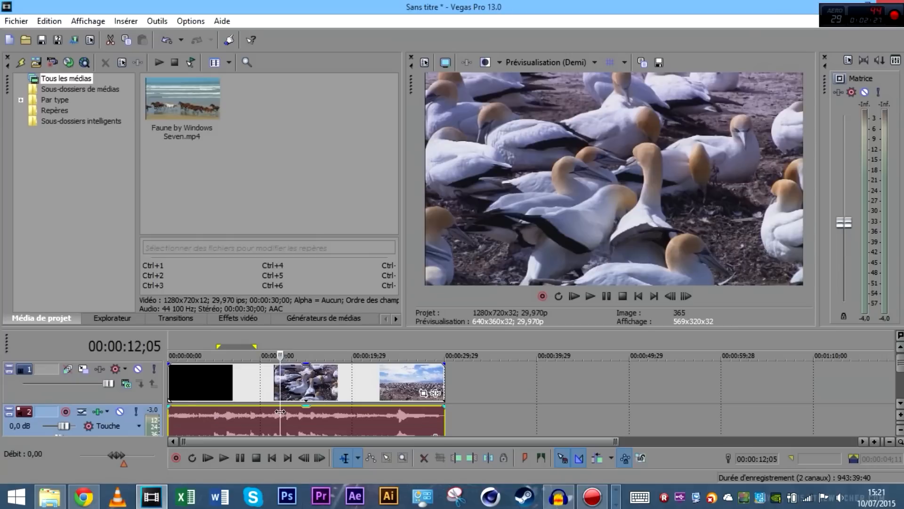
scroll(355, 401, down, 2)
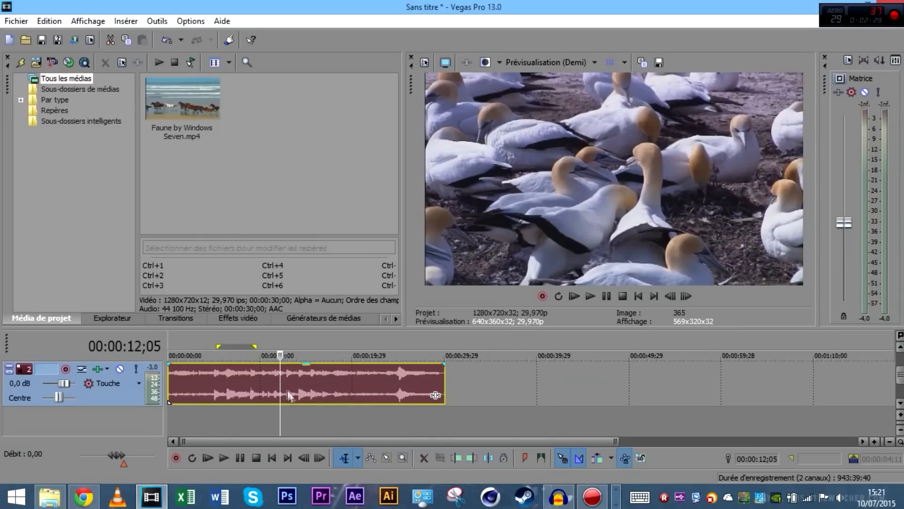
scroll(287, 394, up, 2)
key(s)
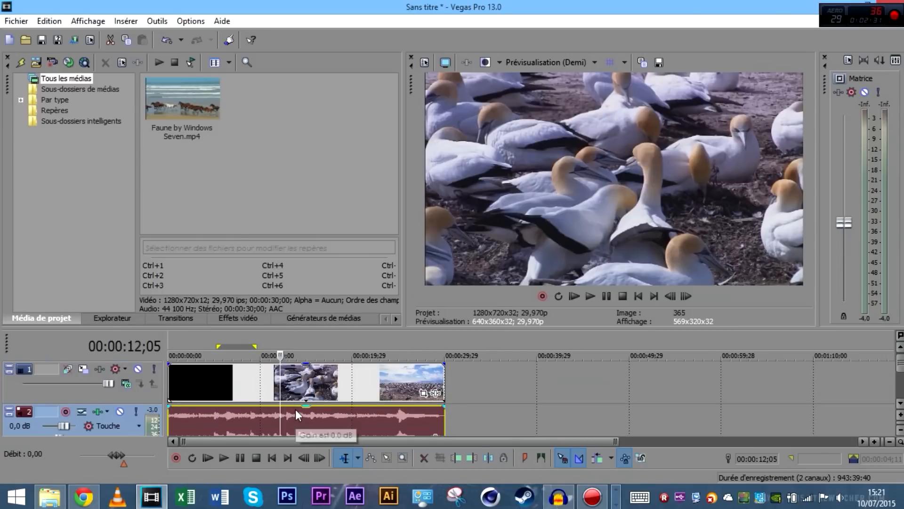
click(296, 414)
click(299, 411)
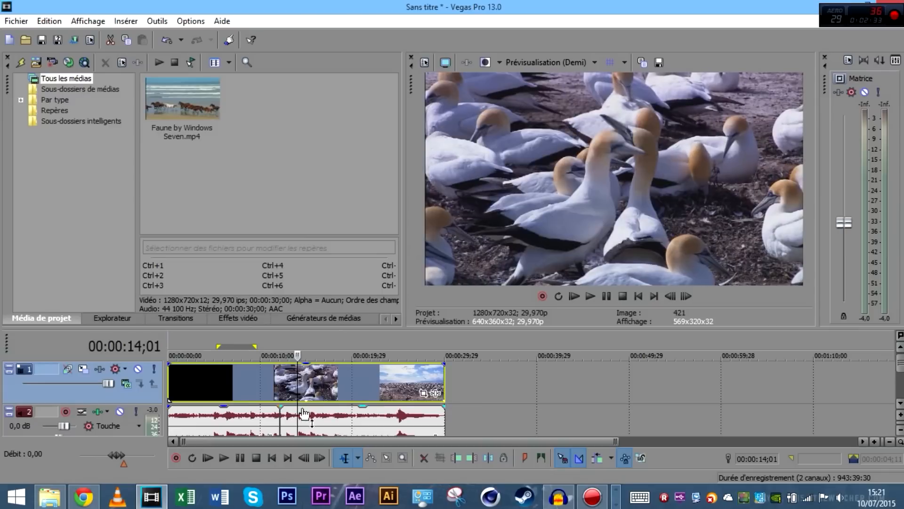
key(s)
click(289, 416)
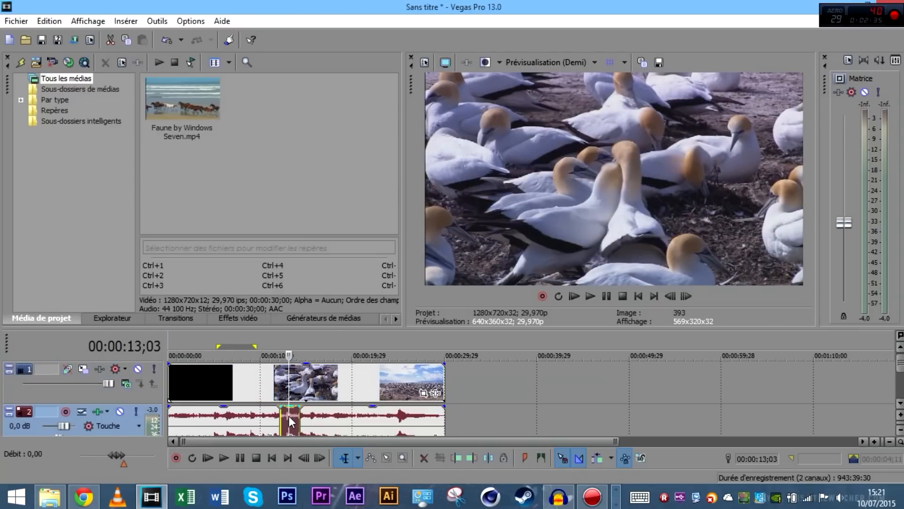
click(294, 416)
key(Delete)
Play back the edit and lower the master output level to -4,4
click(273, 390)
key(space)
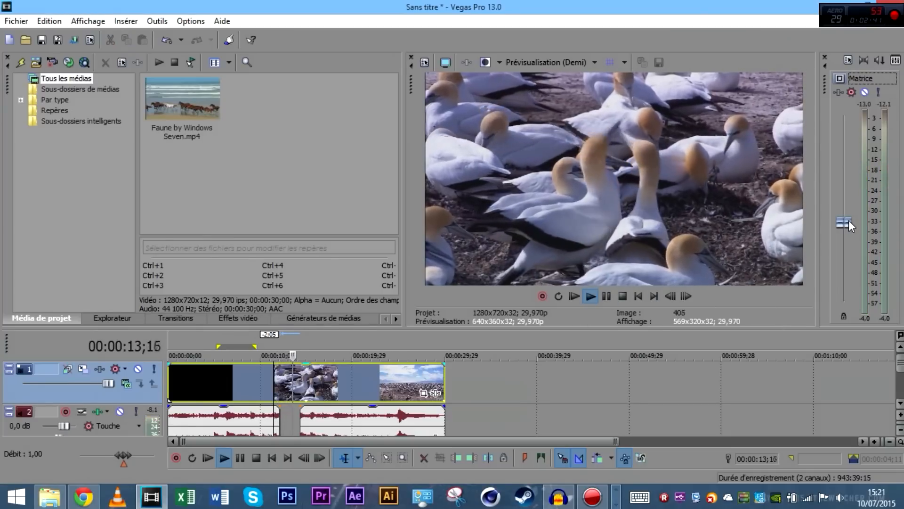
drag(849, 220, 853, 224)
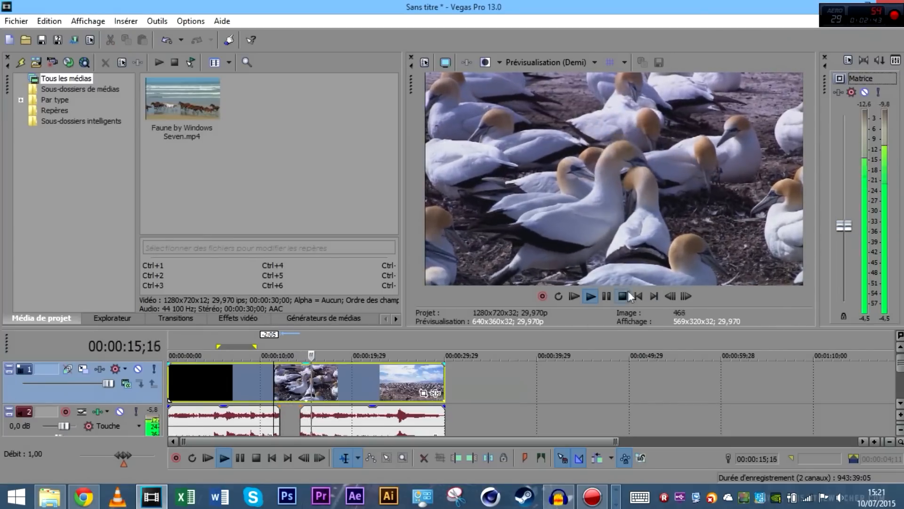
key(space)
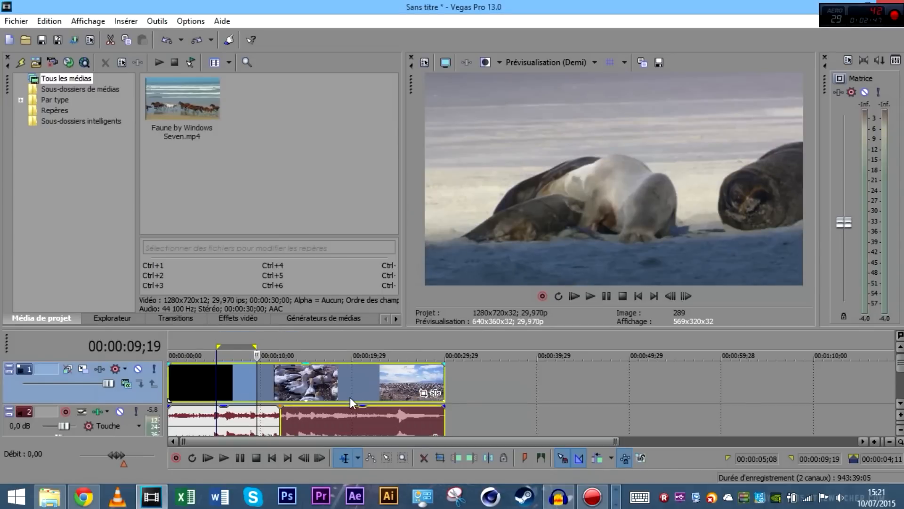
click(527, 385)
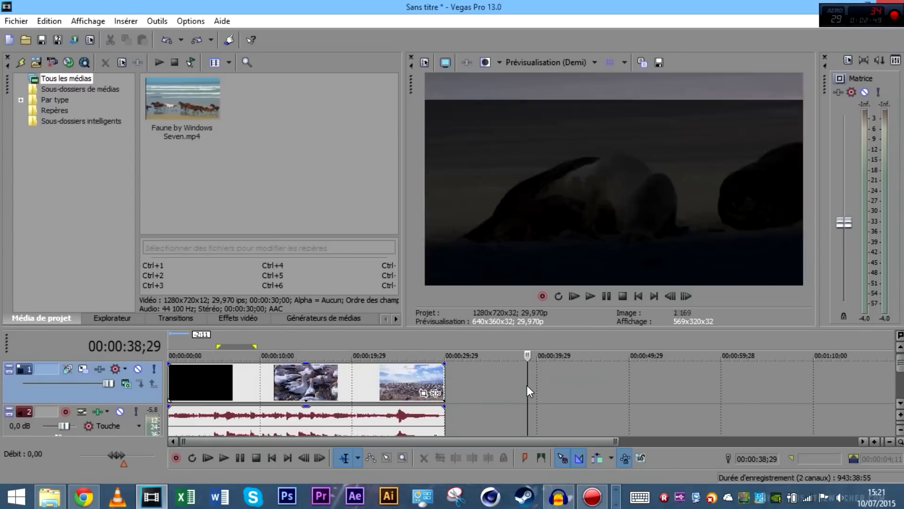
Shift the video and audio 6;01 later and trim both event starts to line up
drag(374, 387, 430, 387)
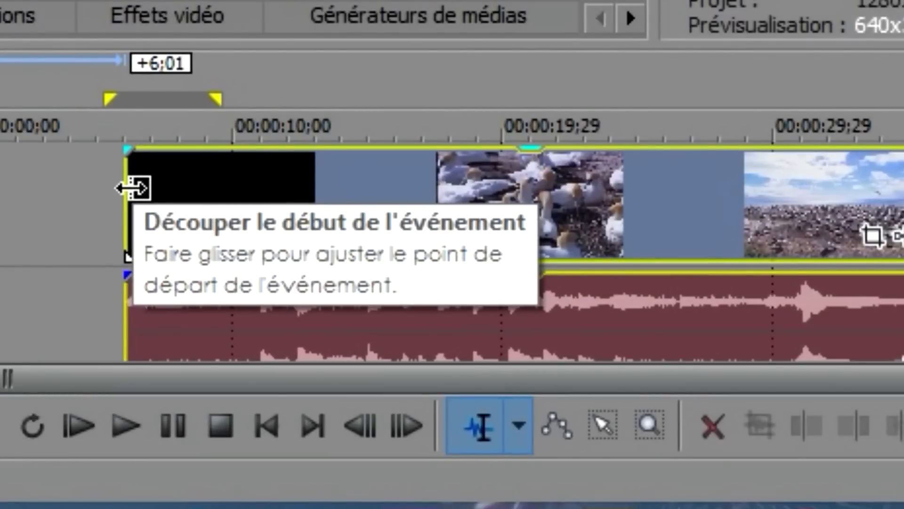
drag(135, 188, 309, 200)
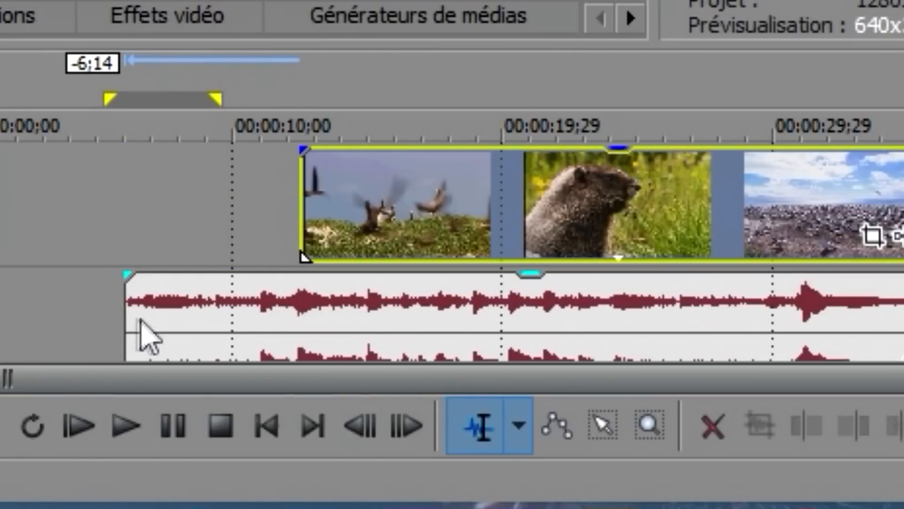
click(116, 323)
drag(126, 322, 303, 327)
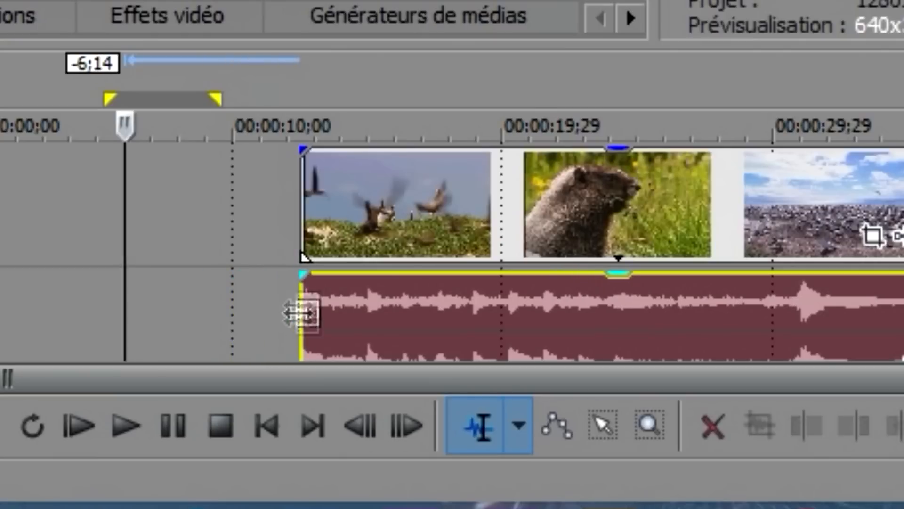
click(278, 254)
Preview the trimmed clip, then undo with Ctrl+Z so it starts at 00:00:00 again
click(311, 199)
click(630, 271)
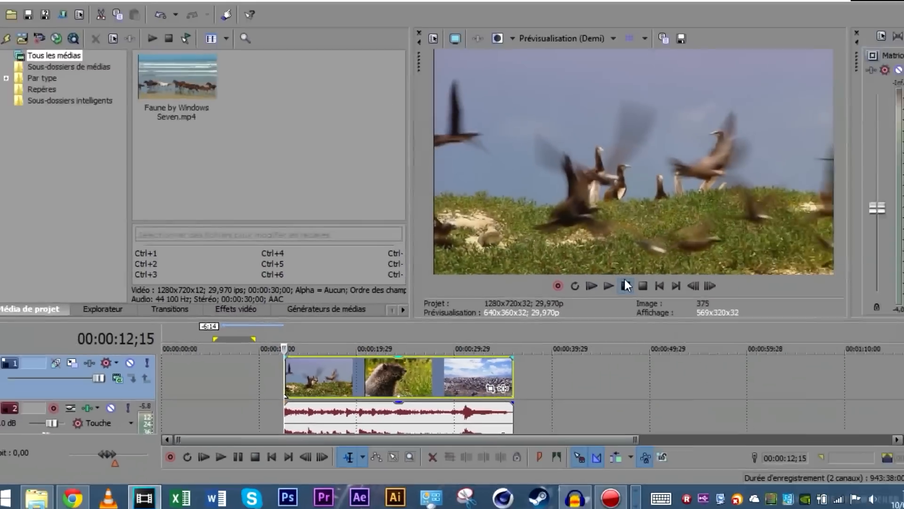
click(607, 296)
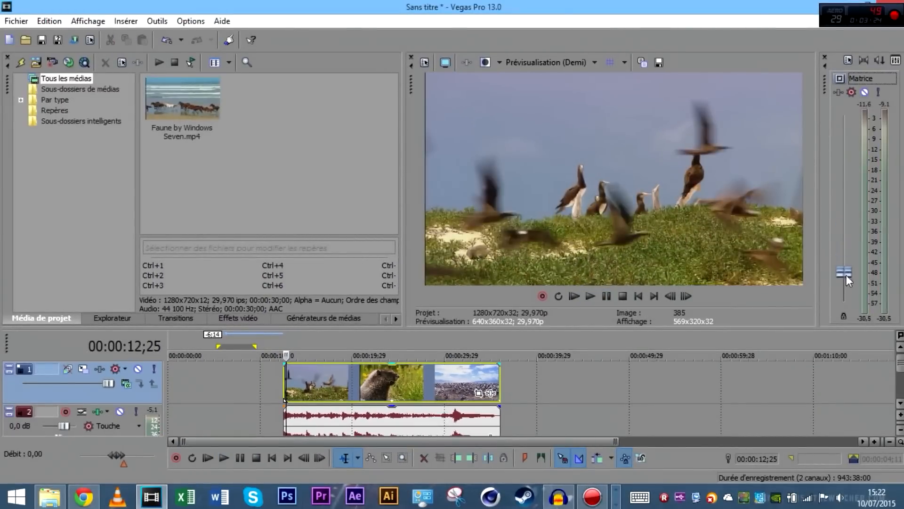
click(606, 302)
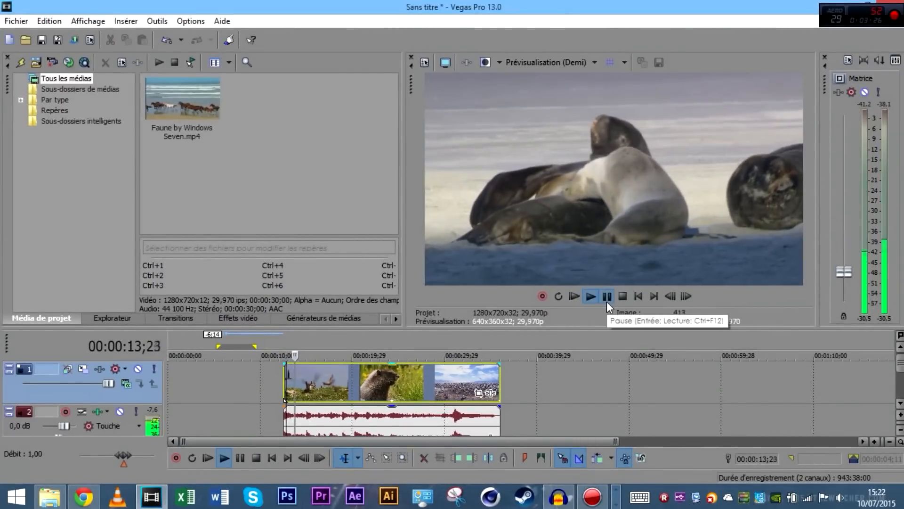
click(607, 302)
key(ctrl+z)
Drag the video and audio event ends out past 30 seconds
mouse_move(232, 387)
mouse_down()
mouse_move(241, 384)
mouse_move(226, 388)
mouse_up()
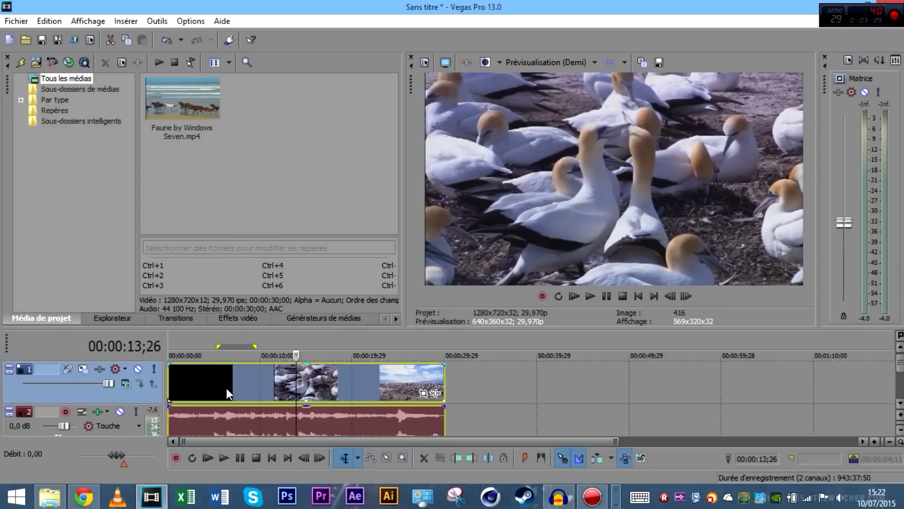
click(443, 382)
click(383, 385)
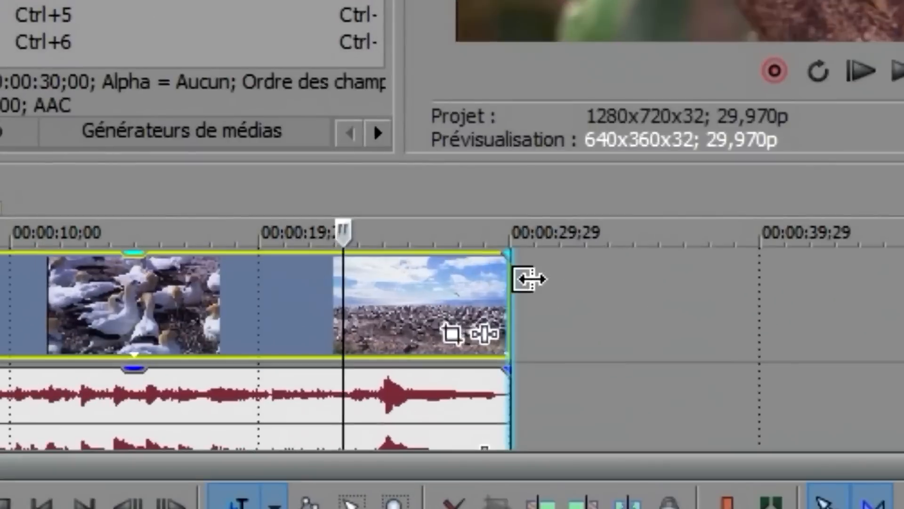
drag(444, 372, 524, 379)
drag(500, 423, 726, 374)
Preview the clip end to 30;23, then undo the lengthening with Ctrl+Z
click(494, 274)
click(591, 296)
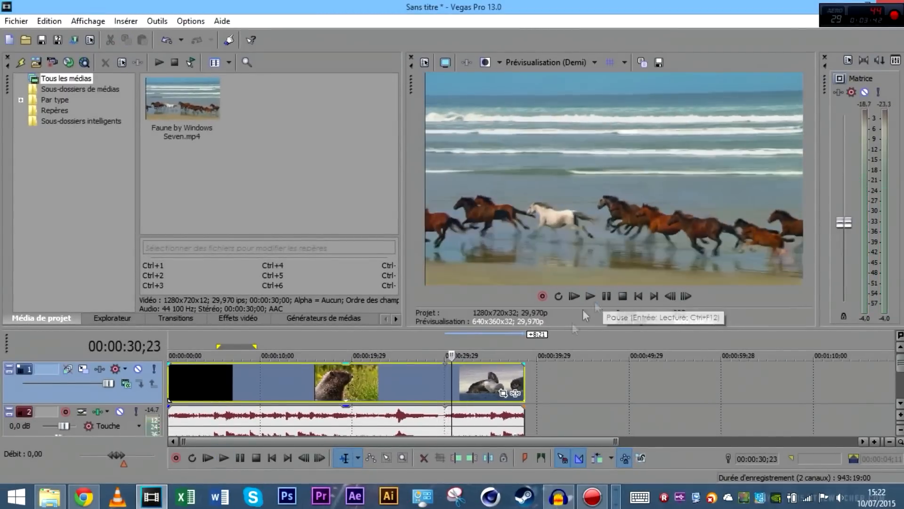
click(606, 296)
key(ctrl+z)
key(ctrl+z)
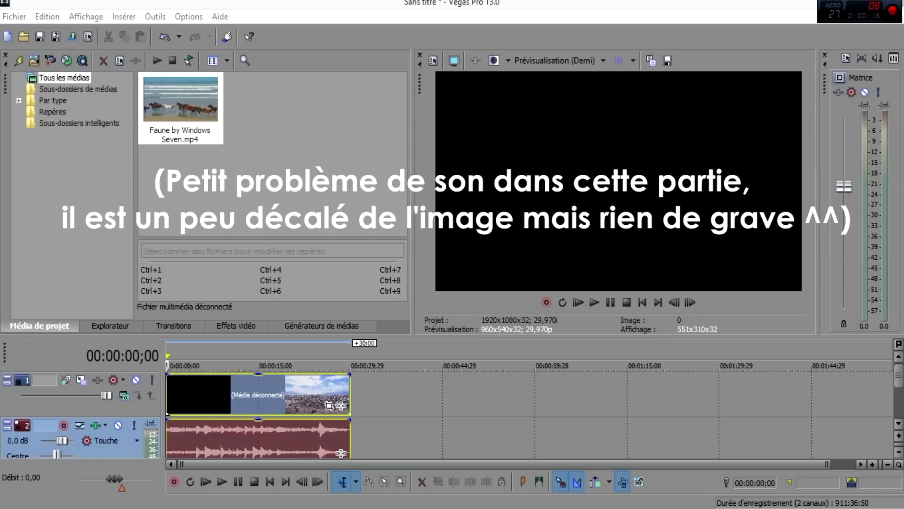
Drag Faune by Windows Seven.mp4 from Project Media to snap right after the first event, then play
drag(47, 507, 374, 422)
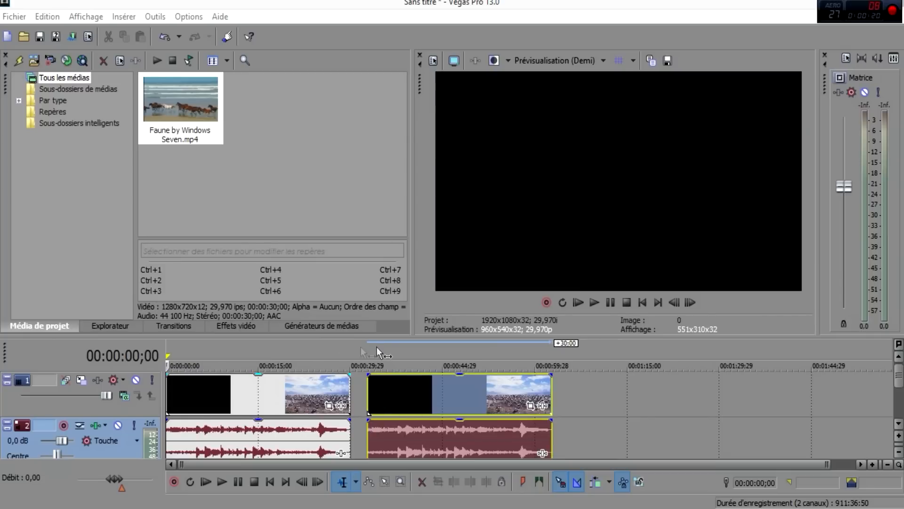
drag(397, 394, 358, 393)
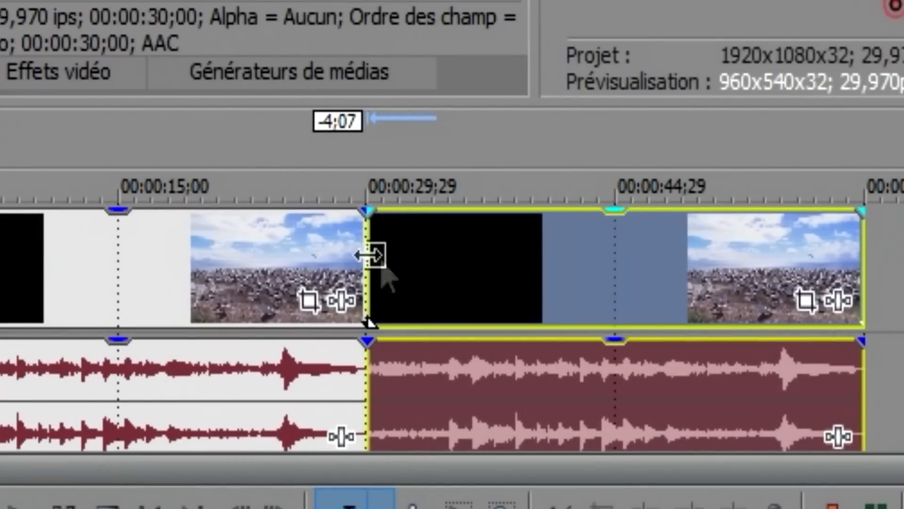
click(316, 245)
key(space)
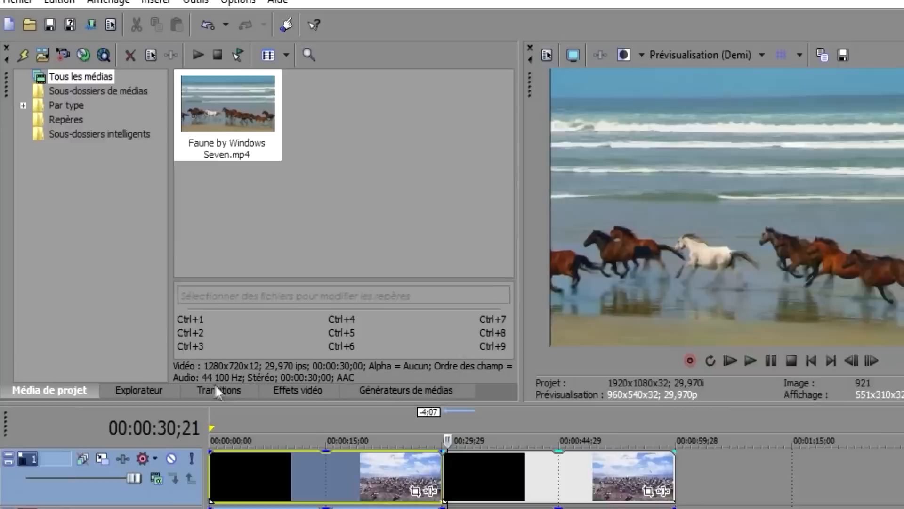
Show the Transitions library and overlap the second clip onto the first for a crossfade
click(167, 325)
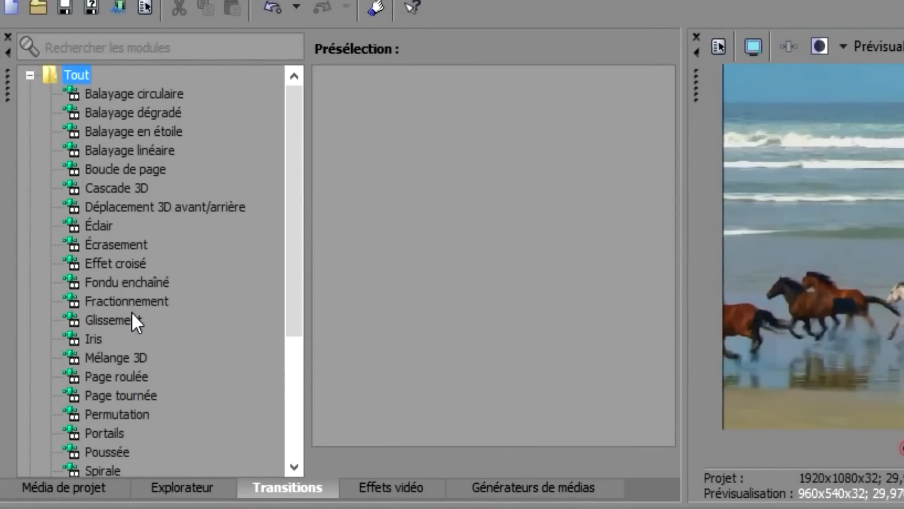
scroll(121, 343, down, 3)
scroll(121, 343, up, 3)
scroll(202, 358, down, 1)
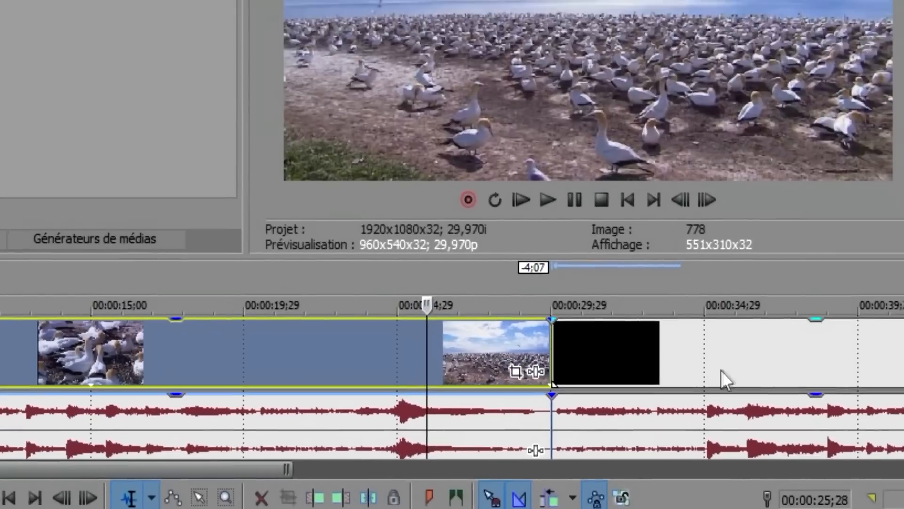
drag(718, 367, 636, 377)
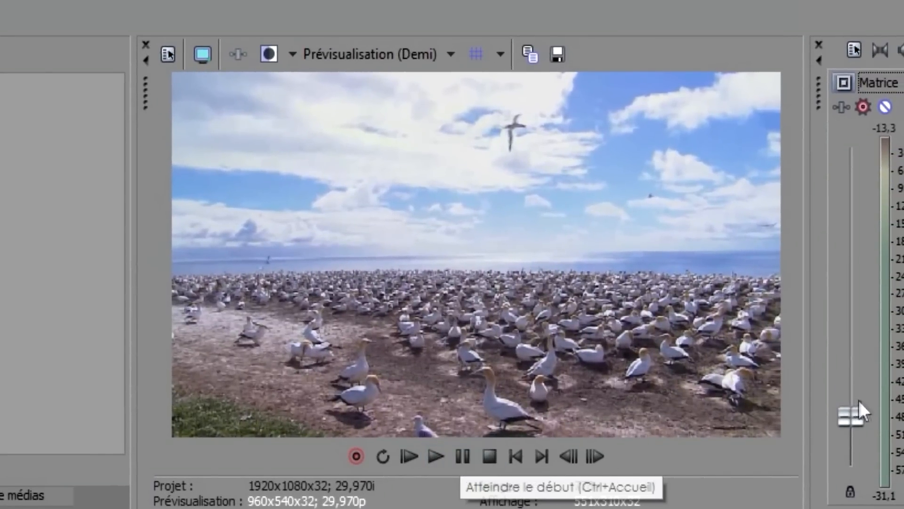
Lower the Master output level, preview the clips, then reselect the first clip at 22;17
drag(858, 410, 858, 422)
click(468, 455)
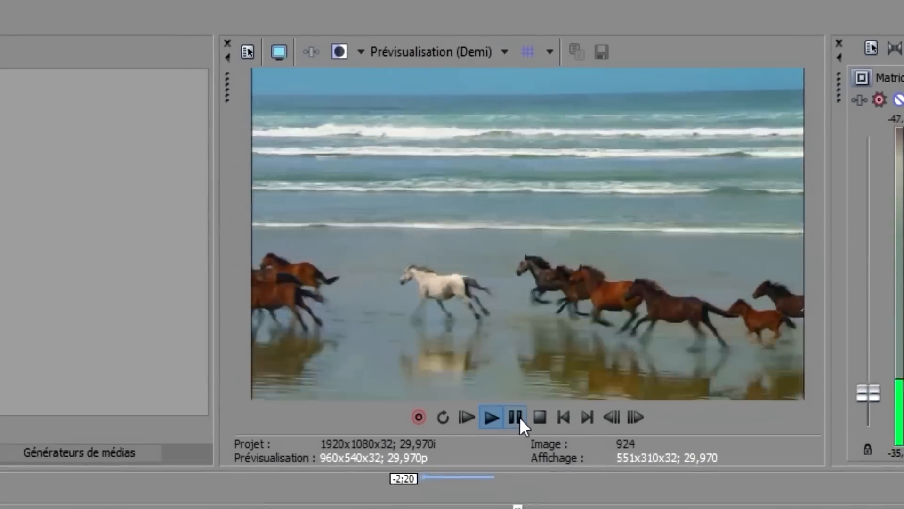
click(517, 417)
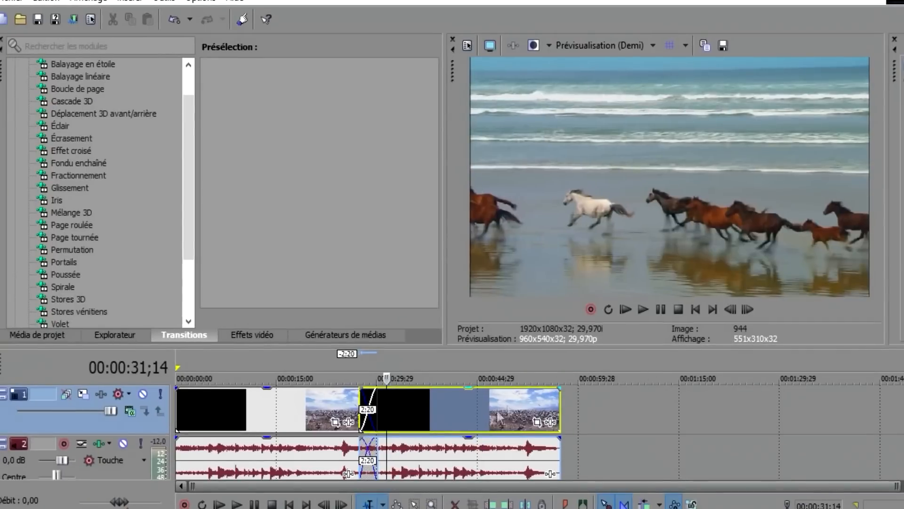
click(328, 421)
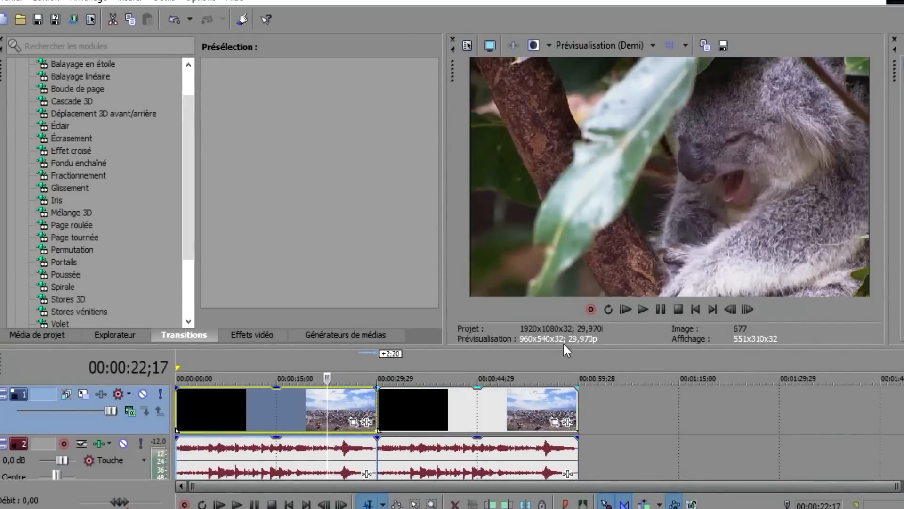
drag(194, 221, 194, 193)
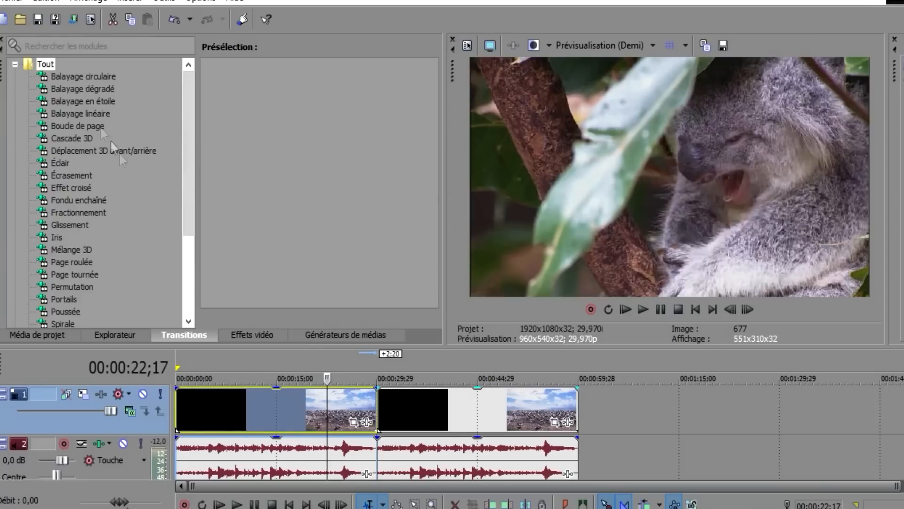
Drag the Poussée vers la gauche preset onto the junction between the two wildlife clips
scroll(107, 123, down, 2)
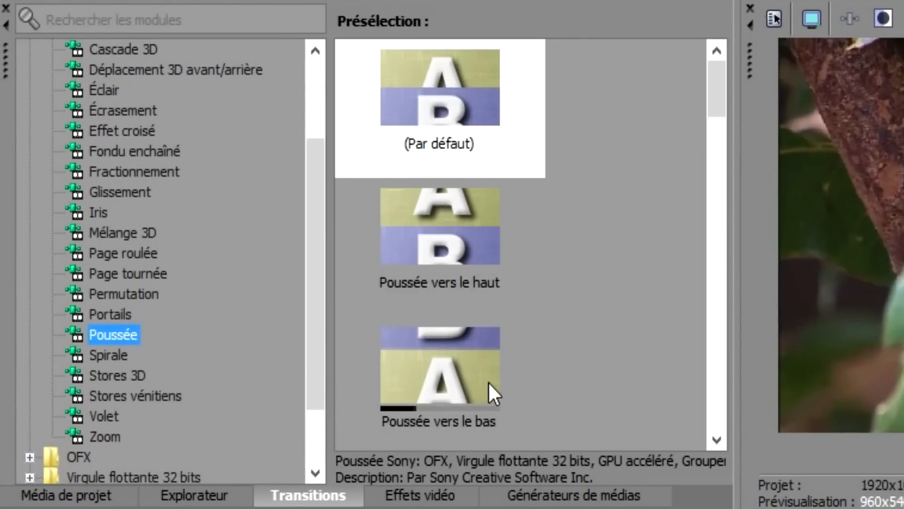
drag(717, 98, 713, 124)
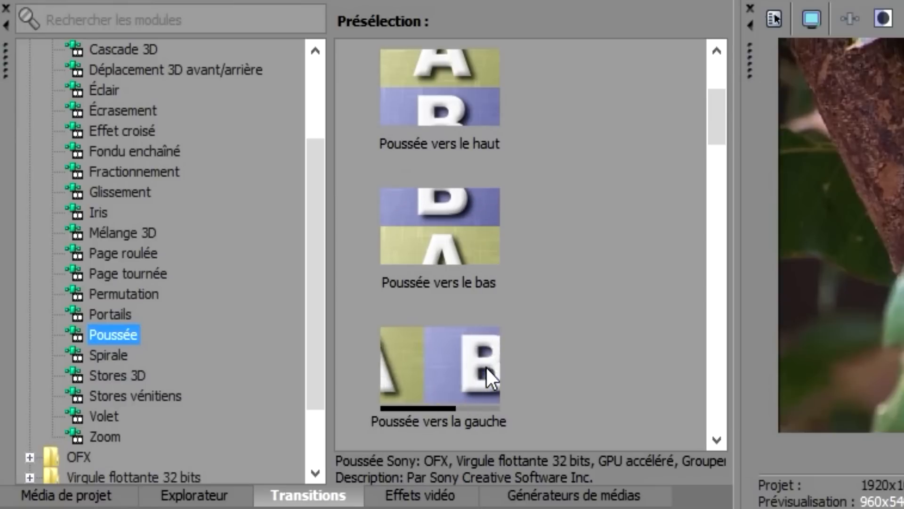
drag(463, 353, 477, 369)
drag(429, 291, 471, 337)
drag(446, 304, 503, 274)
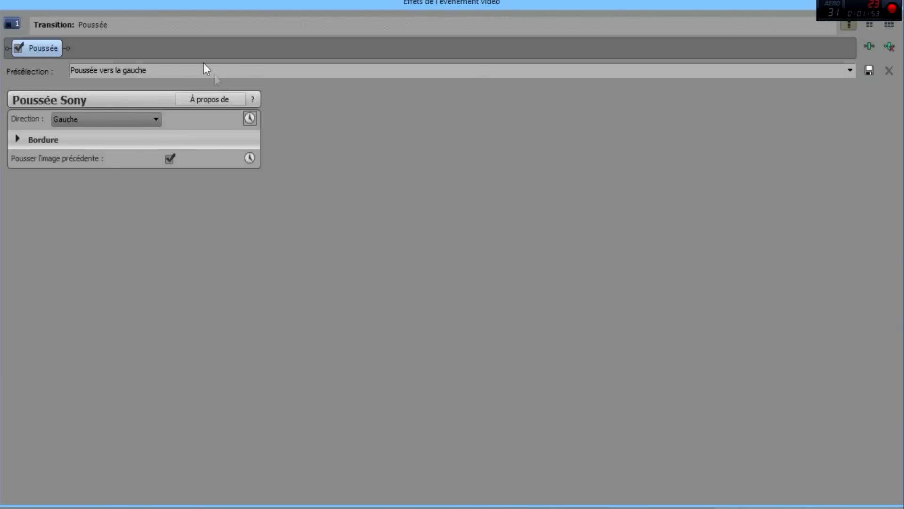
Shrink and reshape the transition settings window to reveal the project
drag(73, 12, 35, 29)
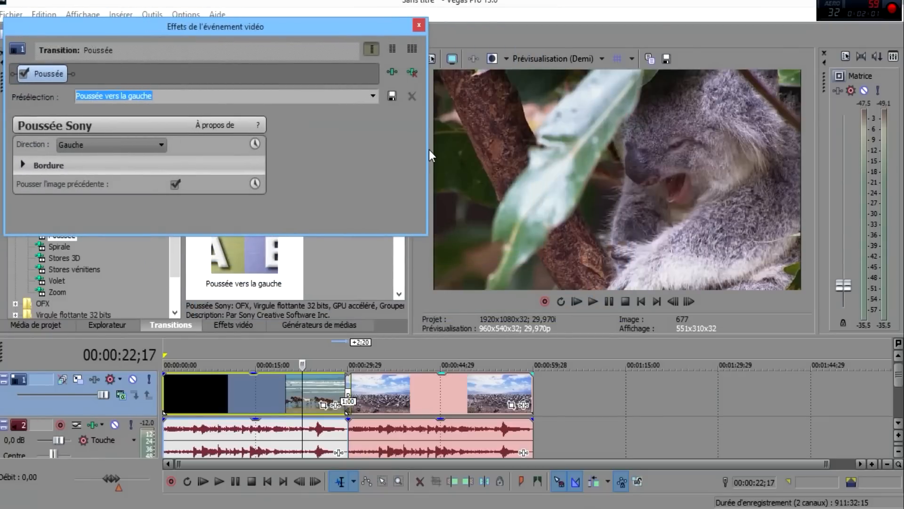
drag(426, 149, 401, 143)
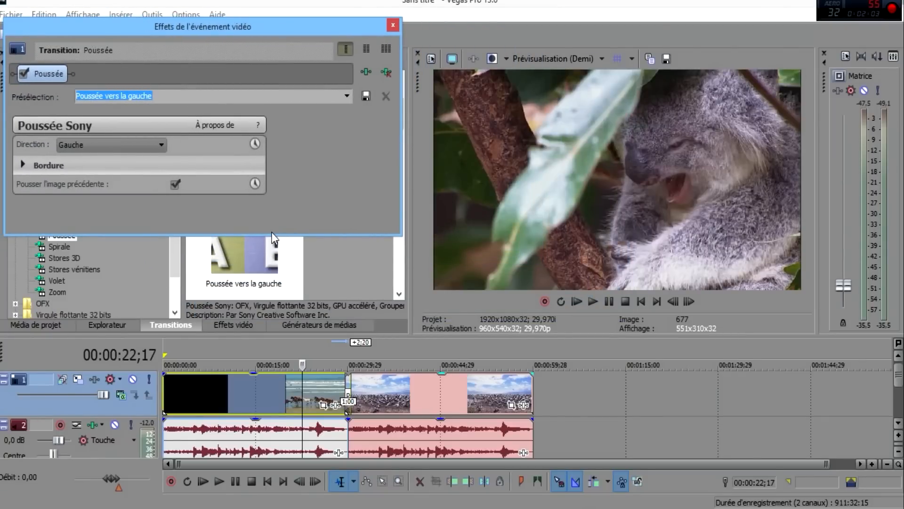
drag(272, 233, 271, 249)
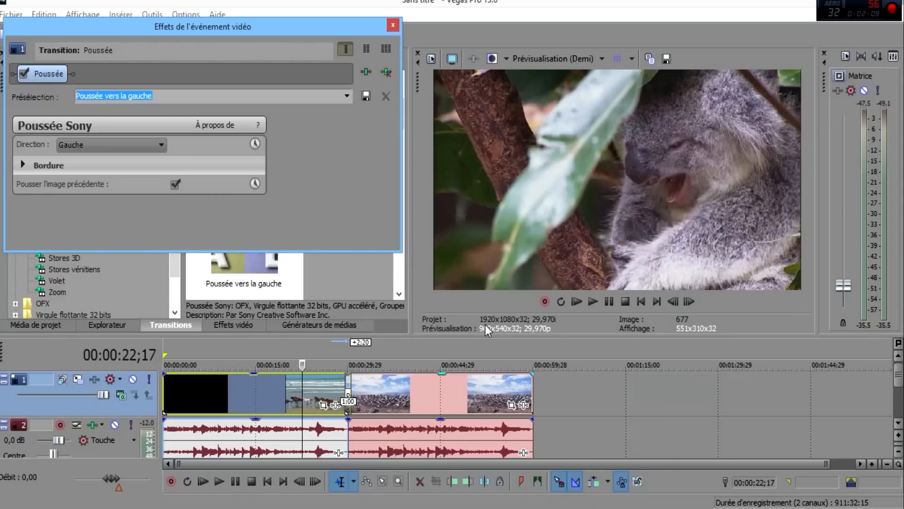
Keep the push direction at Gauche, review the Bordure options, and close the settings
click(73, 146)
click(73, 142)
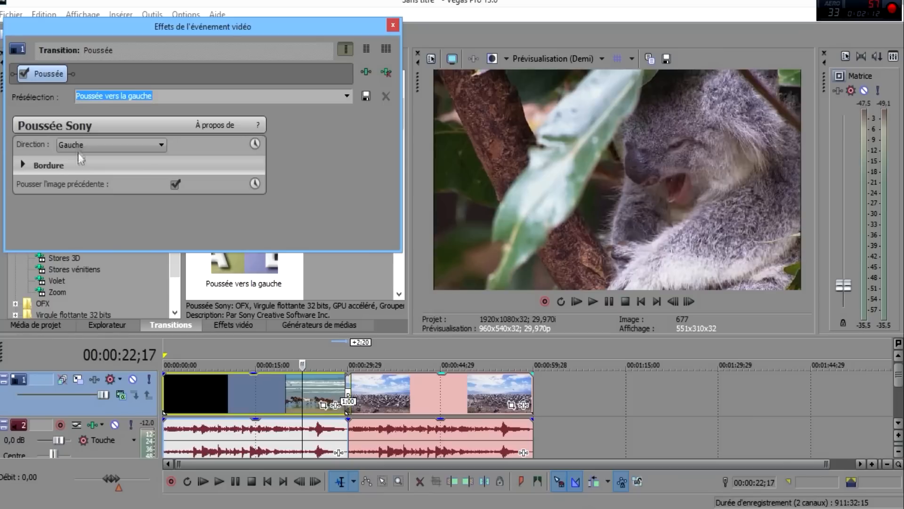
click(24, 164)
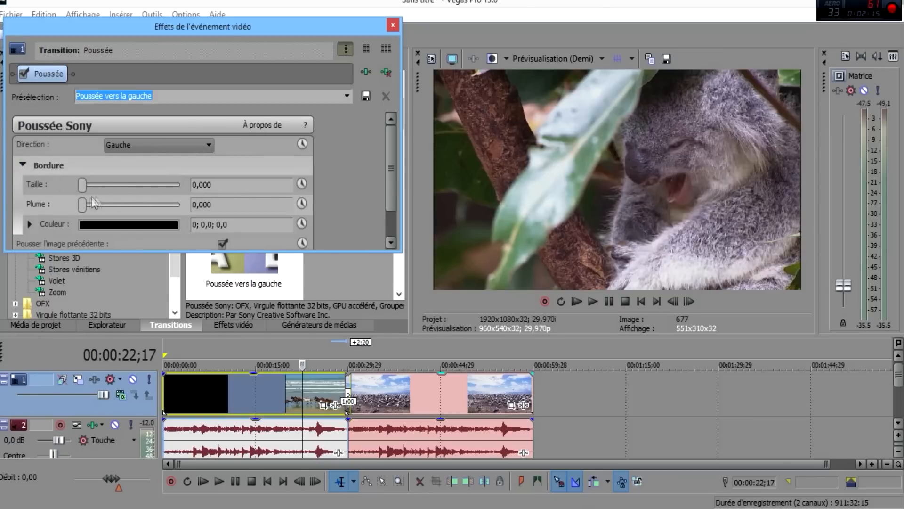
drag(391, 188, 395, 245)
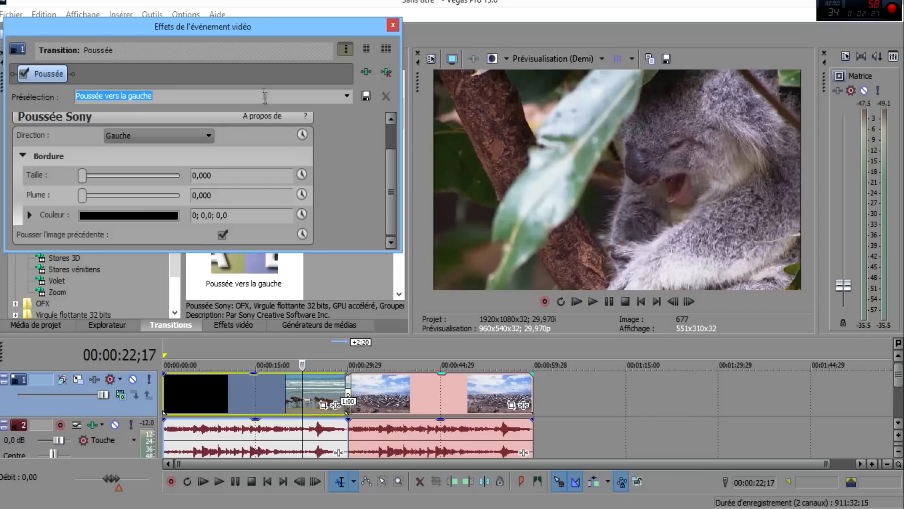
click(389, 28)
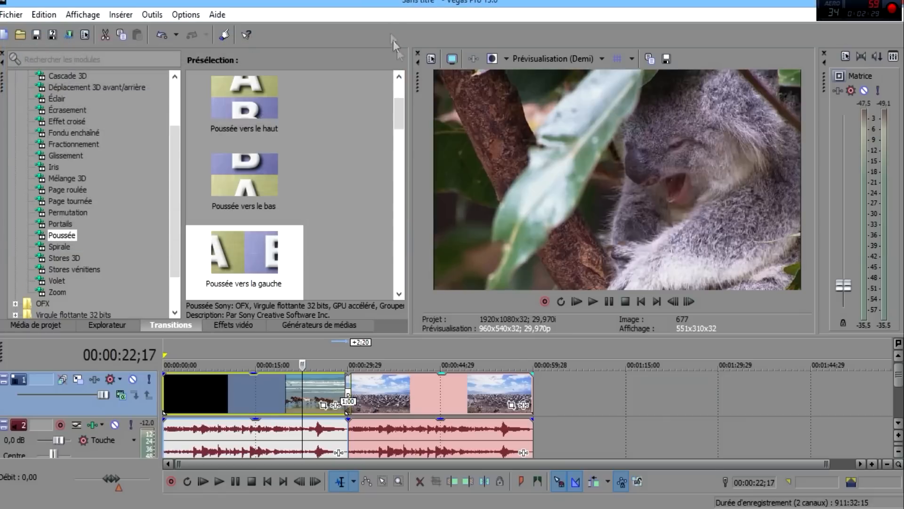
Play back the Poussée push transition from just before the clip junction
click(336, 388)
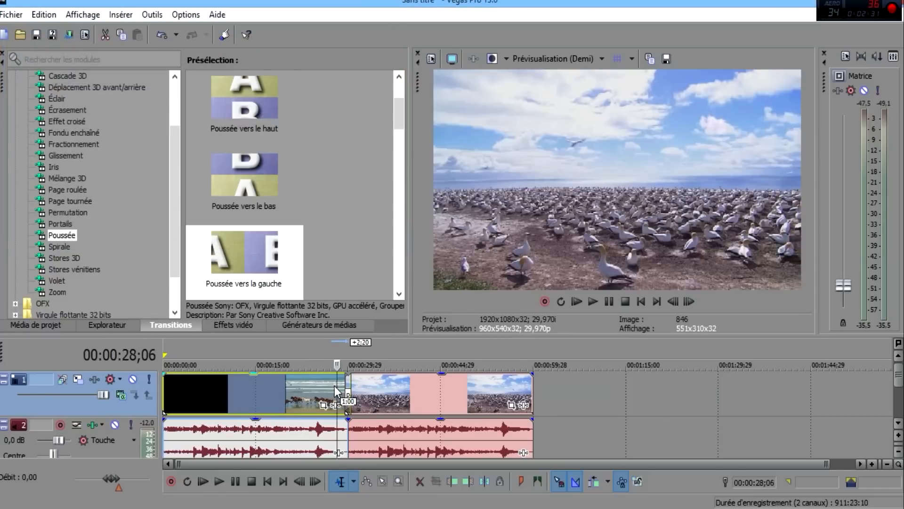
scroll(661, 404, up, 4)
click(558, 381)
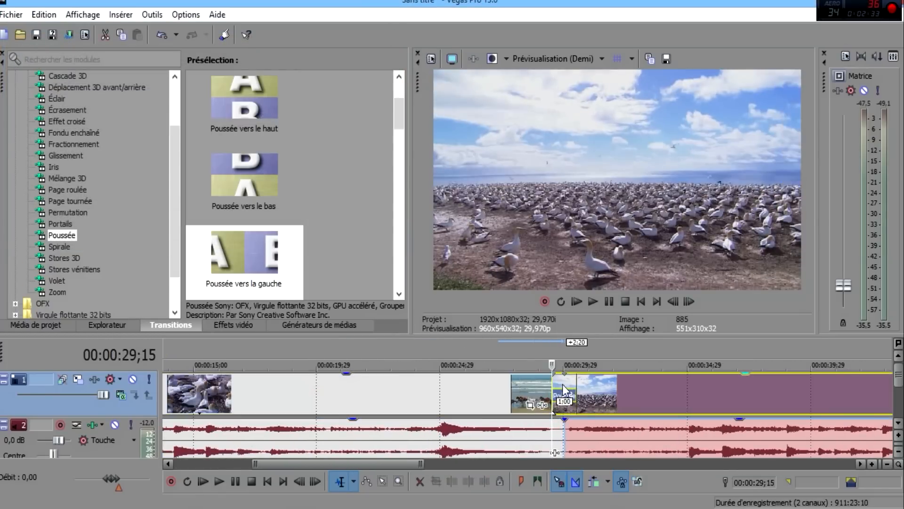
scroll(594, 395, up, 3)
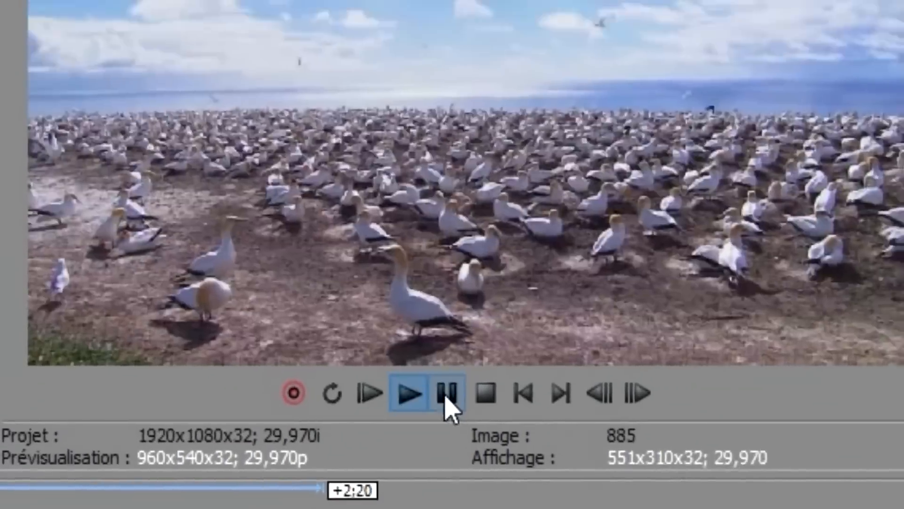
click(440, 29)
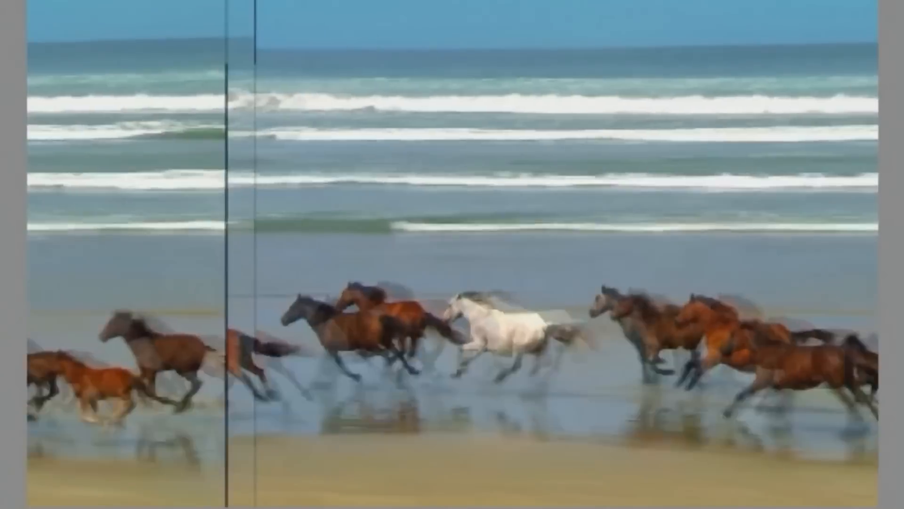
click(490, 204)
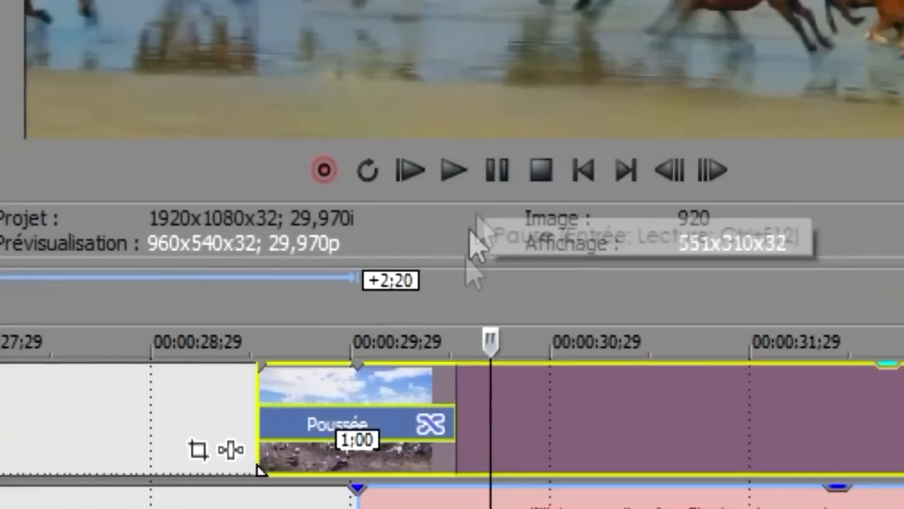
Scrub the playhead within the transition, then select the horse clip
click(378, 221)
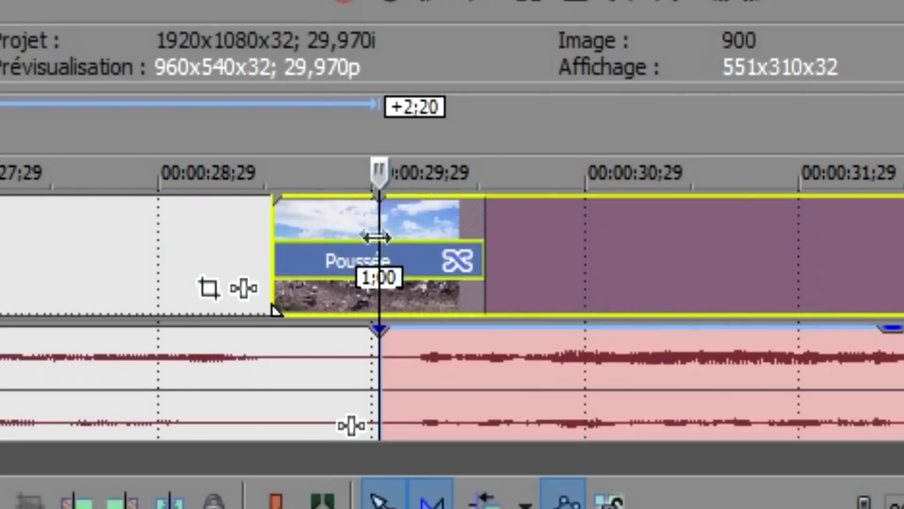
scroll(374, 233, up, 1)
click(222, 236)
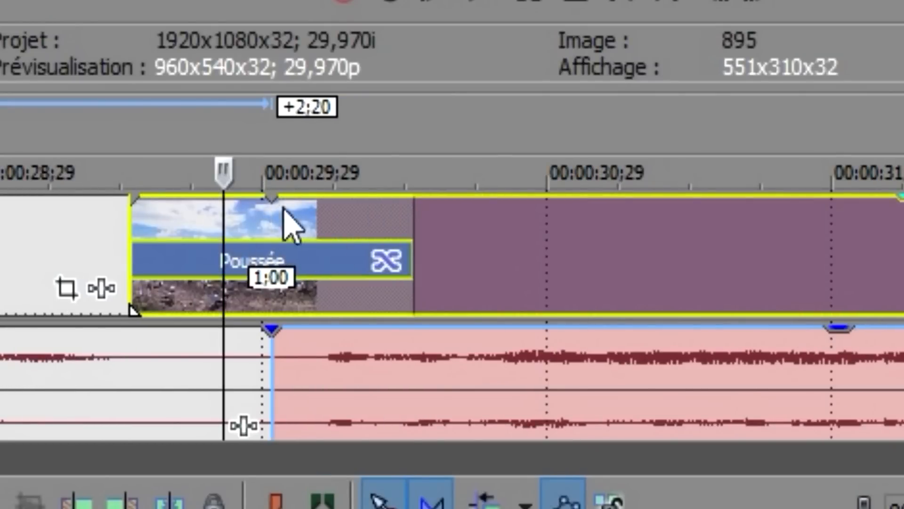
scroll(363, 232, down, 2)
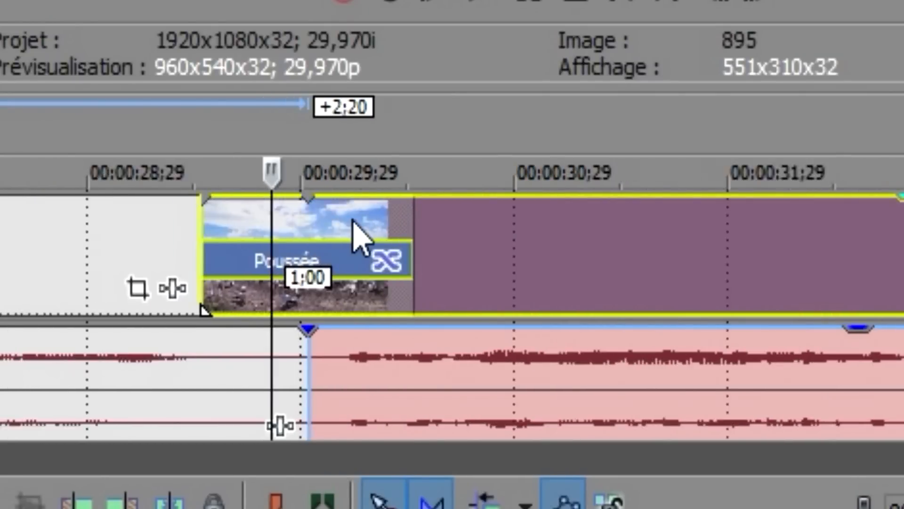
scroll(348, 264, down, 2)
click(85, 240)
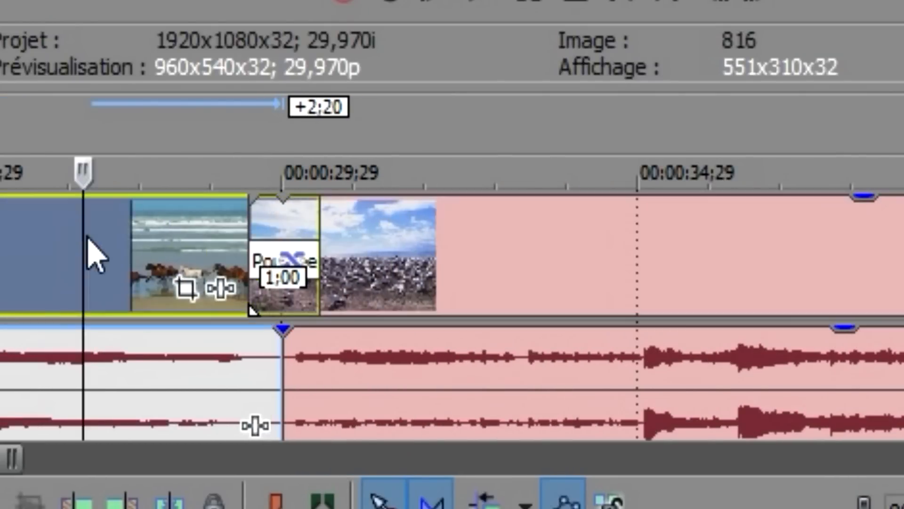
Pull the gannet clip away, trim its start and the horse clip's end, then overlap them again
scroll(455, 254, down, 1)
drag(505, 273, 583, 278)
mouse_move(501, 234)
mouse_down()
mouse_move(525, 242)
mouse_move(510, 240)
mouse_up()
mouse_move(436, 250)
mouse_down()
mouse_move(400, 241)
mouse_move(421, 246)
mouse_up()
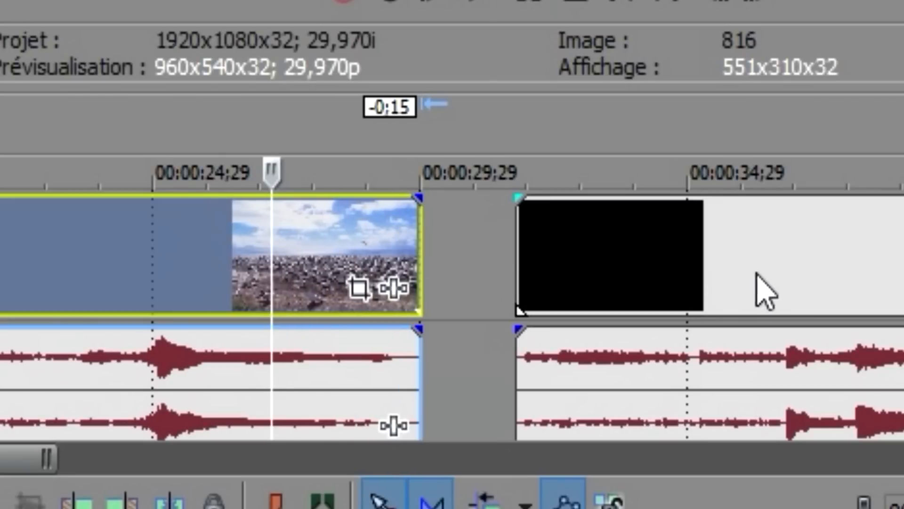
drag(726, 273, 581, 252)
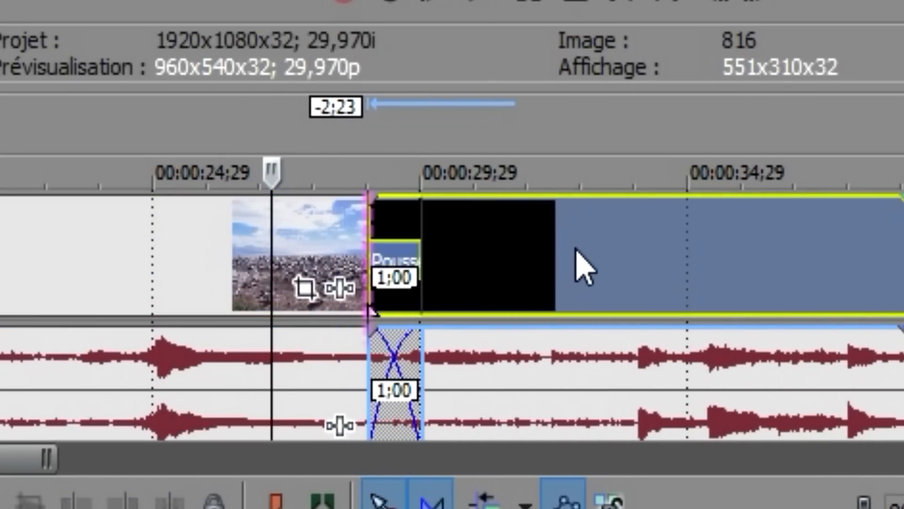
Play back the new overlap, including the koala shot and the clip join
click(373, 240)
key(space)
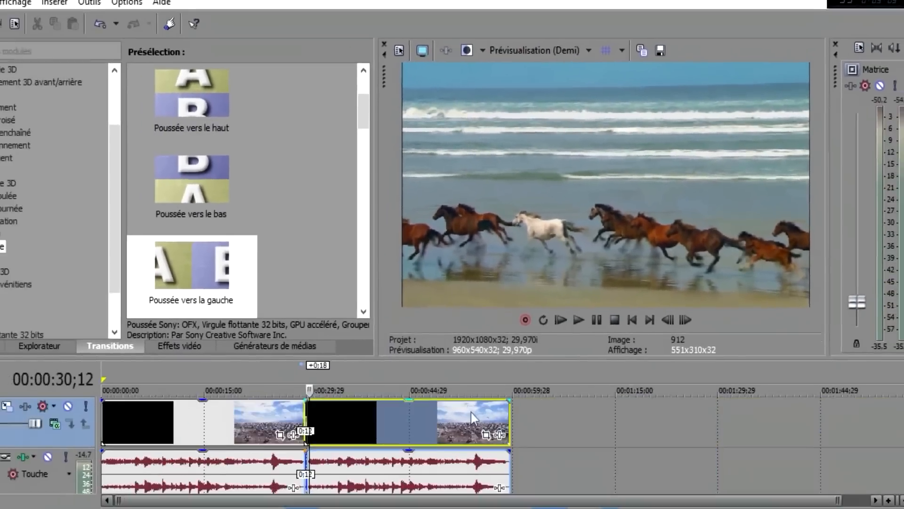
scroll(400, 395, up, 4)
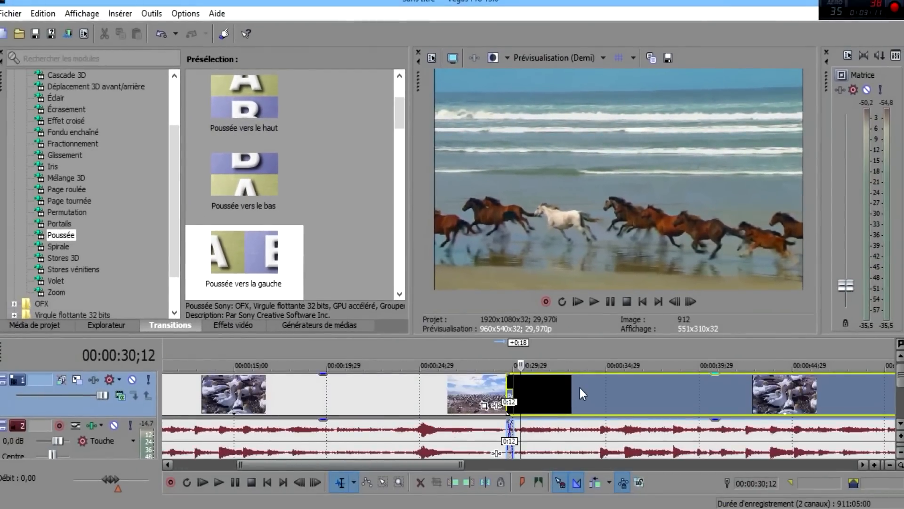
scroll(580, 393, down, 3)
click(437, 393)
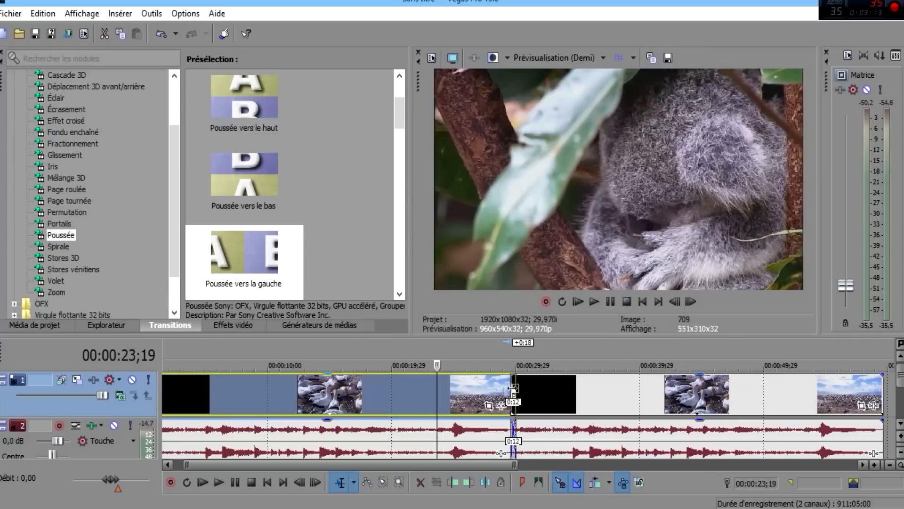
click(518, 377)
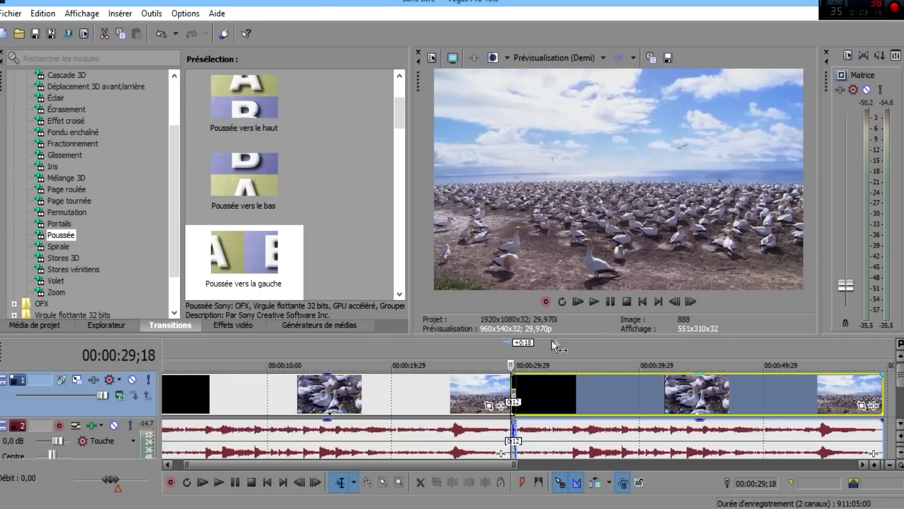
click(597, 302)
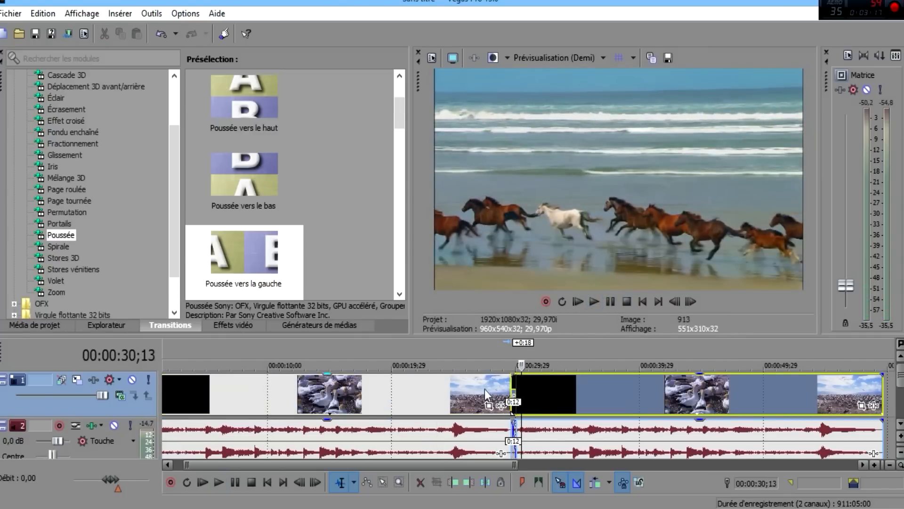
Butt the gannet clip against the end of the horse clip
click(489, 390)
mouse_move(526, 384)
mouse_down()
mouse_move(540, 390)
mouse_move(531, 394)
mouse_up()
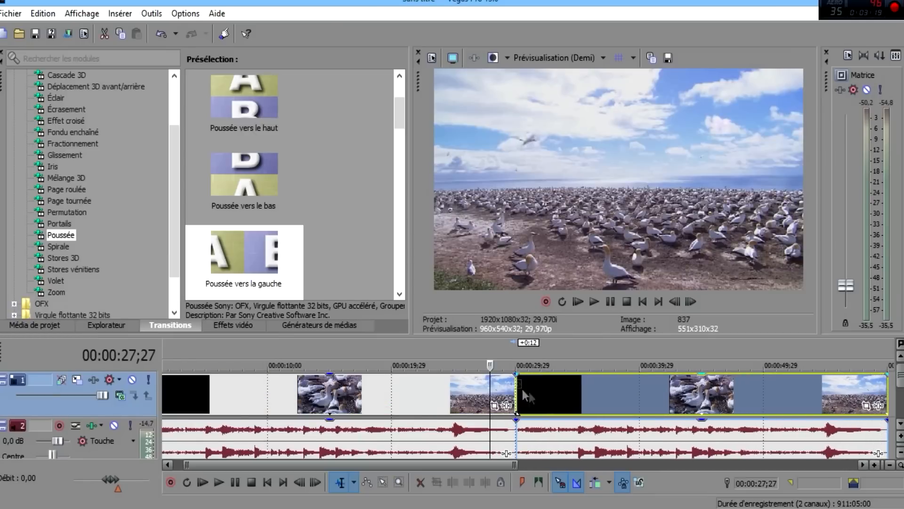
drag(179, 238, 174, 216)
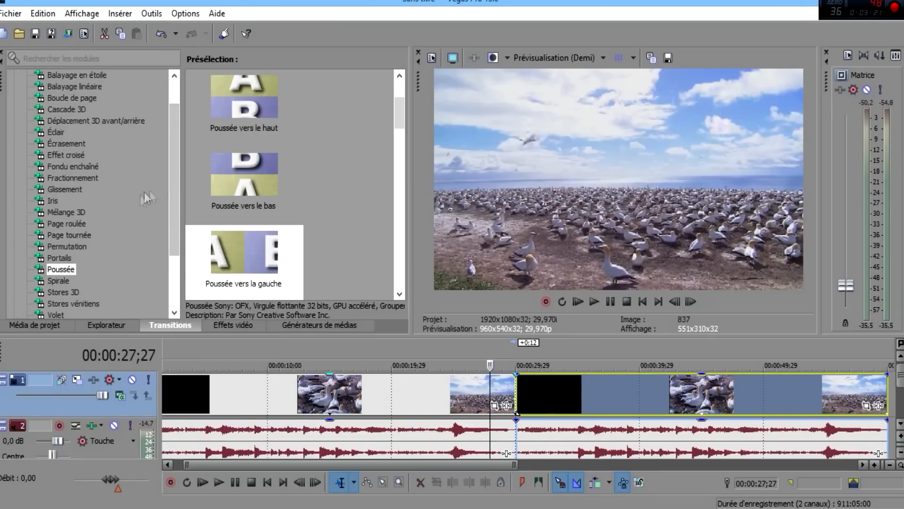
Apply the Cascade 3D De haut en bas transition to the cut and close its settings
click(67, 108)
drag(225, 112, 514, 396)
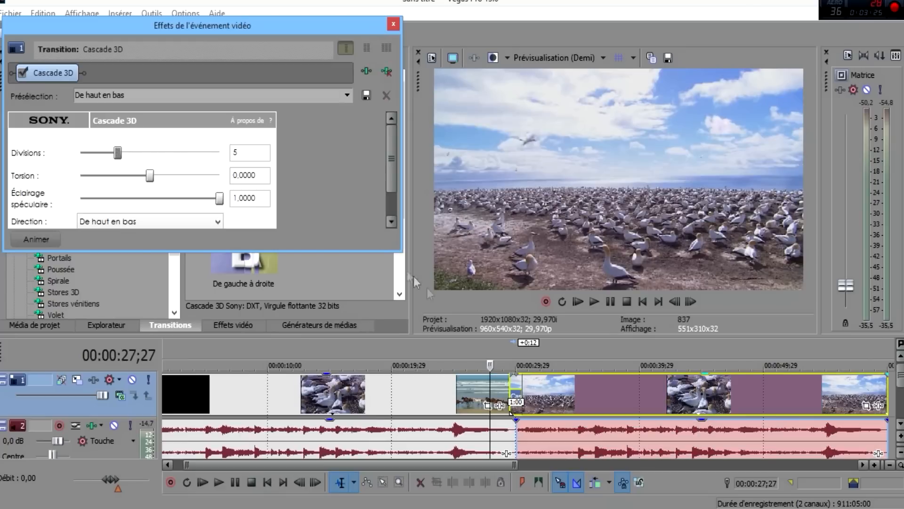
click(394, 23)
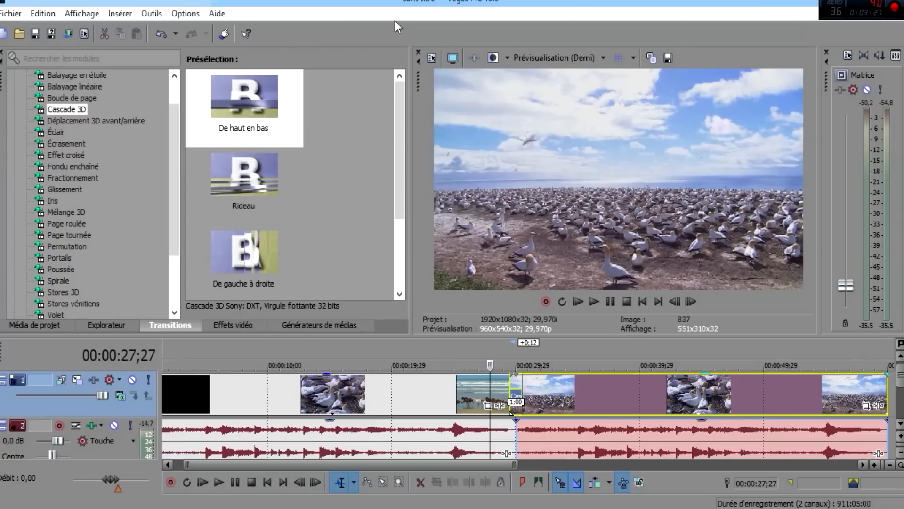
Reposition the second clip group to overlap the first clip and preview the transition
drag(562, 396, 516, 398)
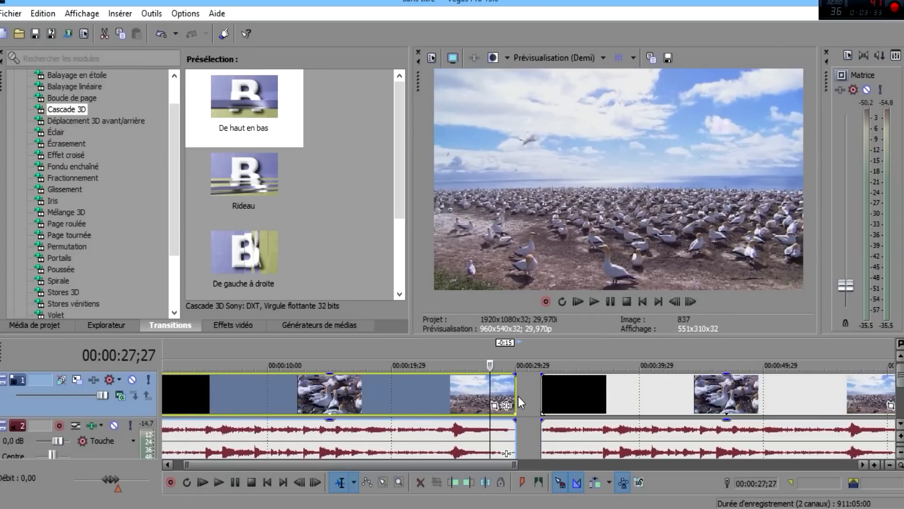
click(445, 391)
click(637, 410)
drag(637, 410, 591, 409)
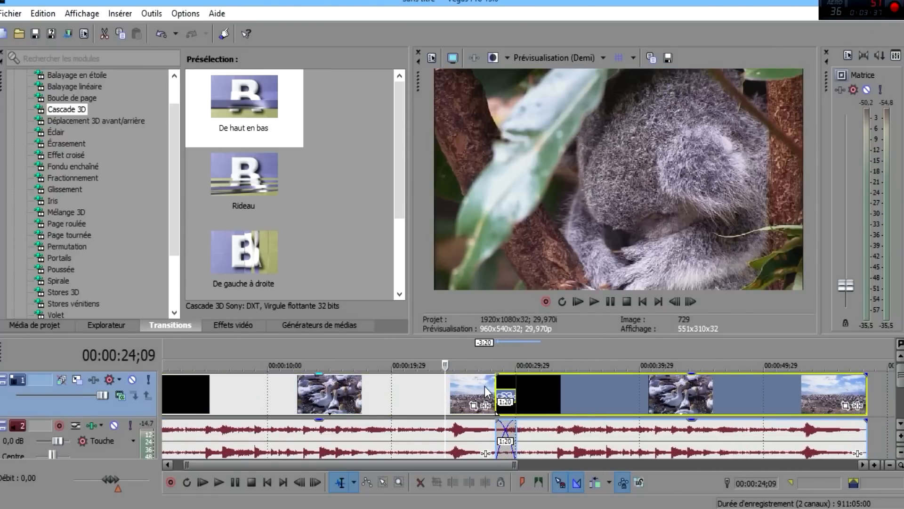
click(486, 386)
click(497, 384)
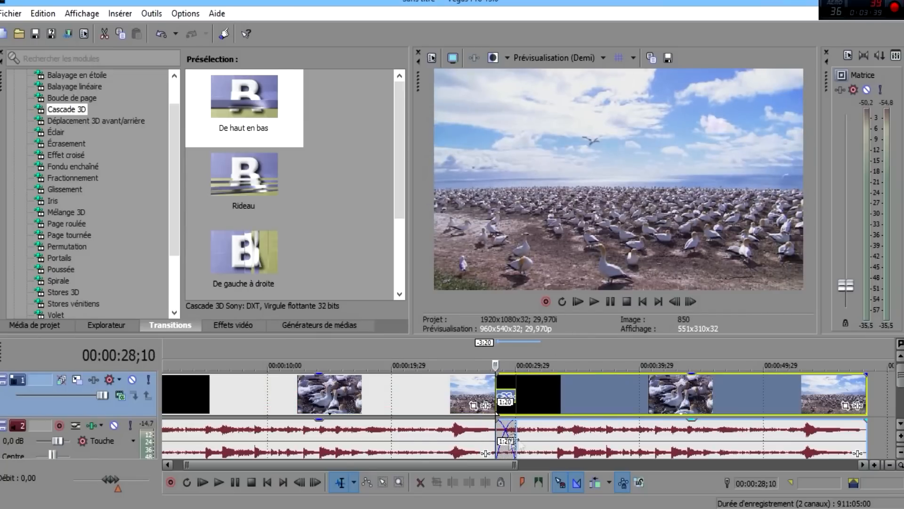
click(595, 301)
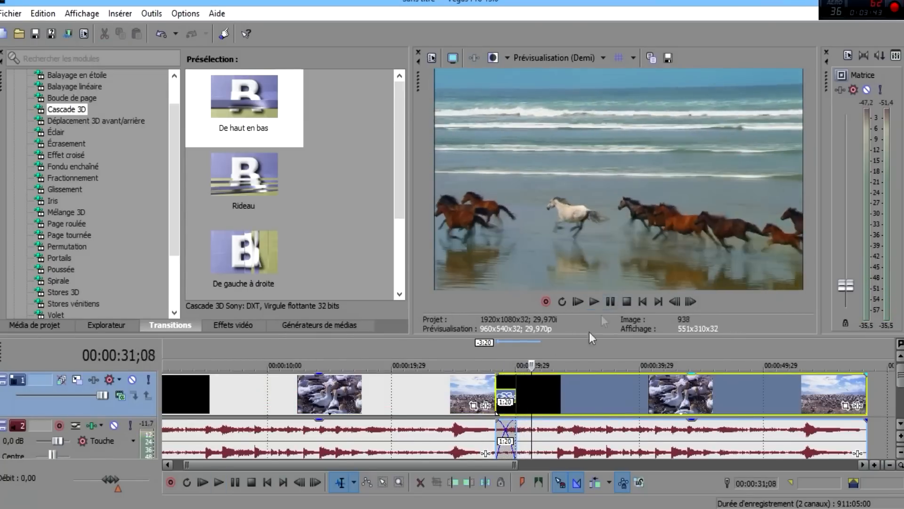
click(612, 298)
Lengthen the transition overlap to about 2;23 and play it back
scroll(536, 426, up, 3)
drag(547, 400, 526, 400)
click(422, 397)
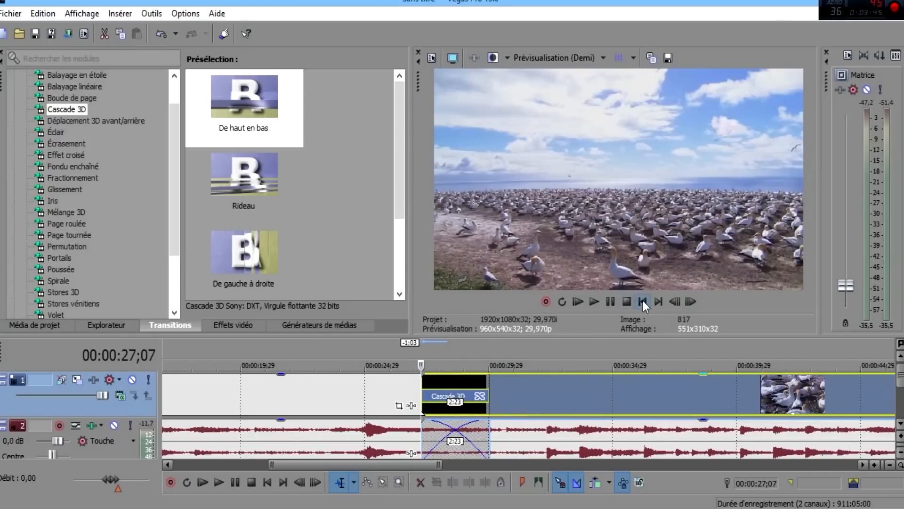
click(595, 301)
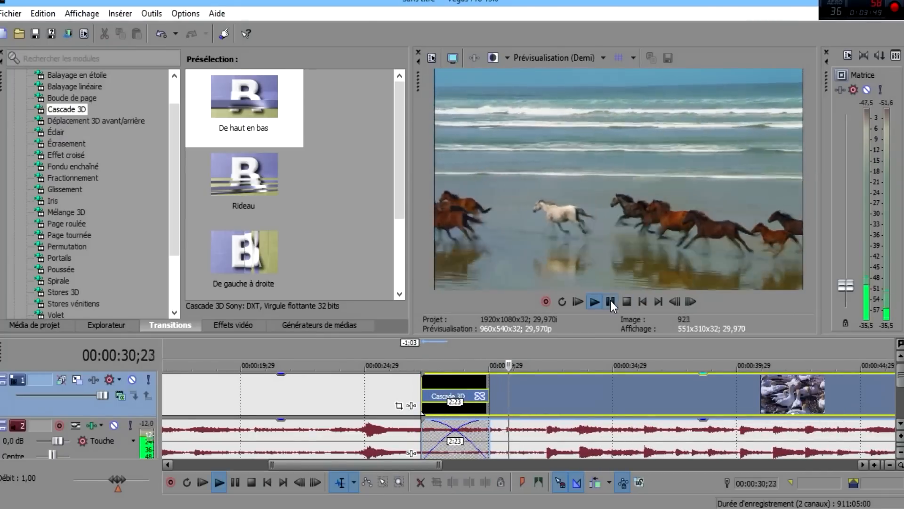
click(612, 301)
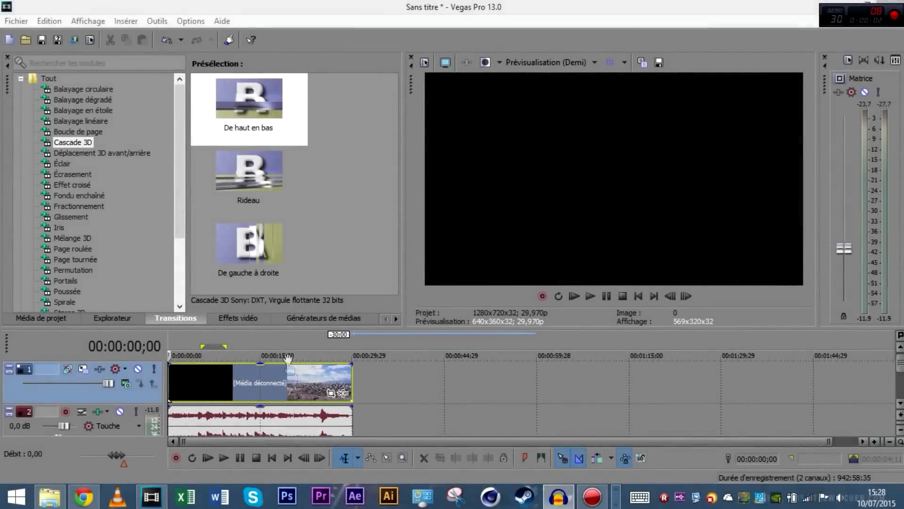
Jump the preview to the marmot frame at 00:00:19;17 and zoom the timeline in
click(288, 357)
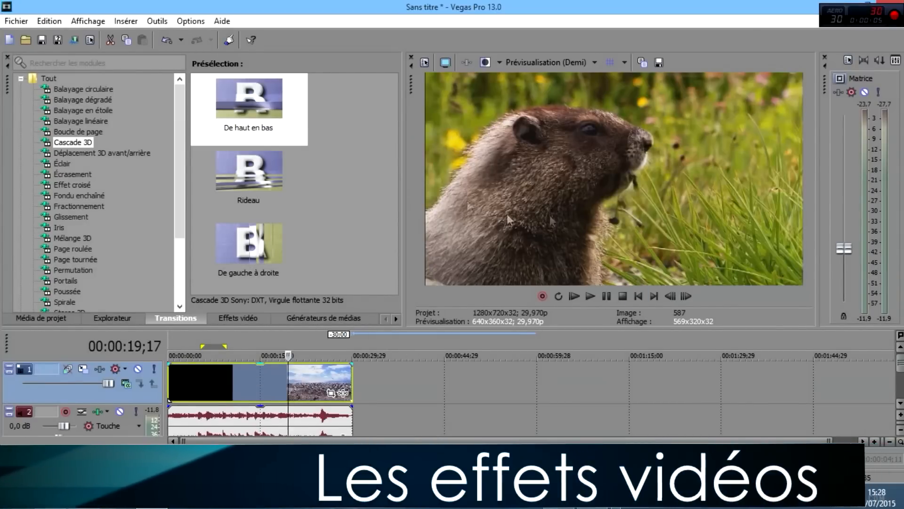
scroll(255, 379, up, 2)
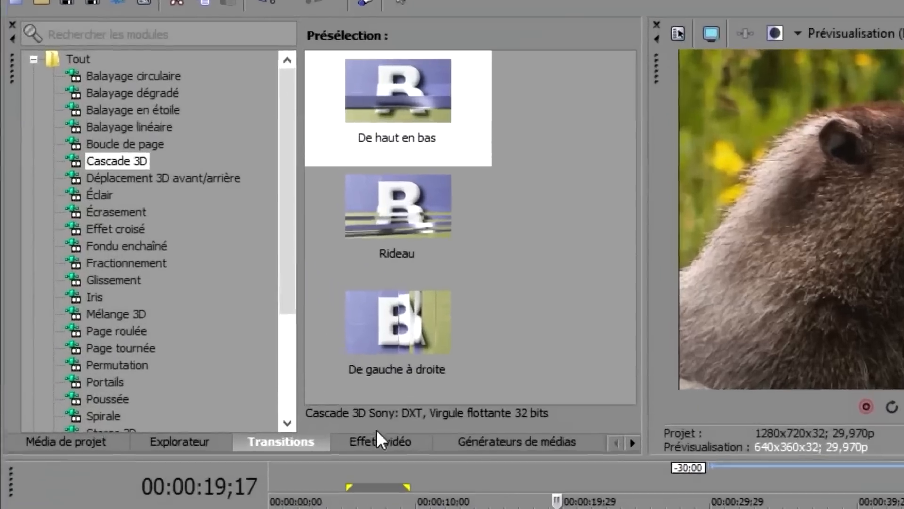
Browse Ajout de bruit, Balance des blancs and Balance des couleurs, then select Noir et blanc
click(240, 320)
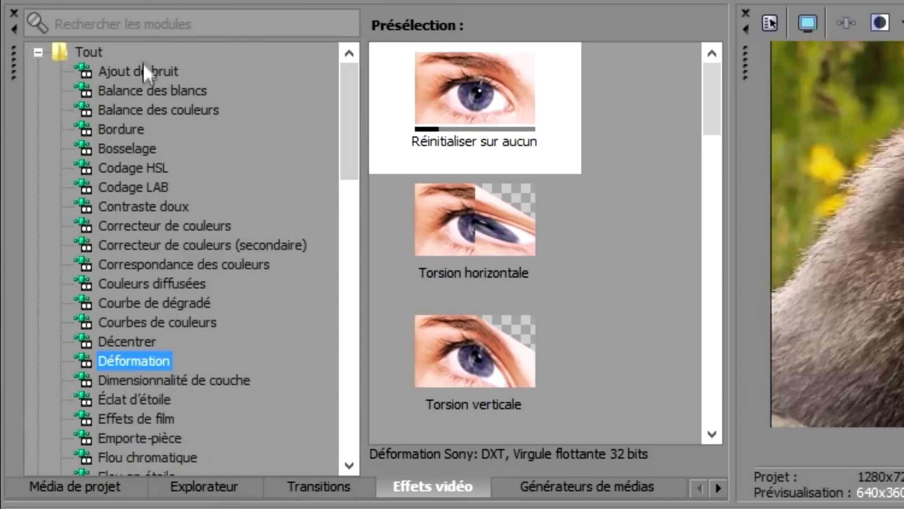
click(152, 75)
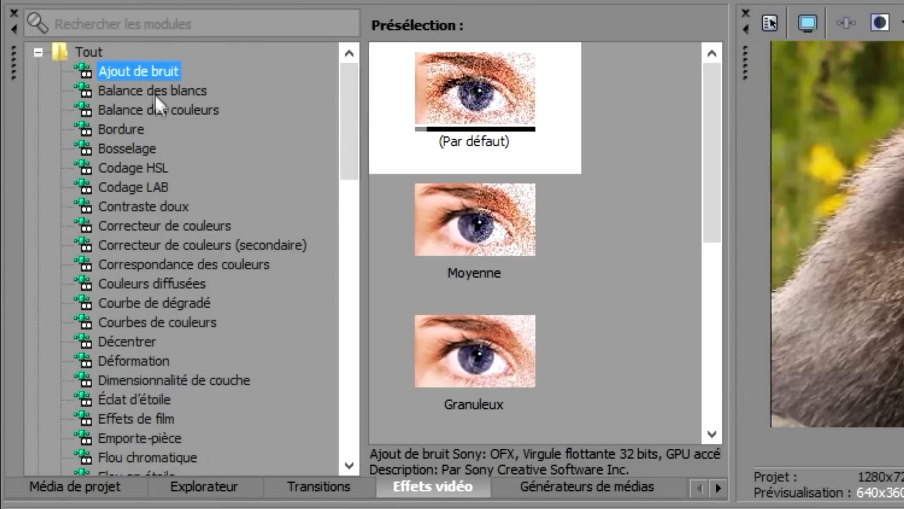
click(170, 97)
click(141, 113)
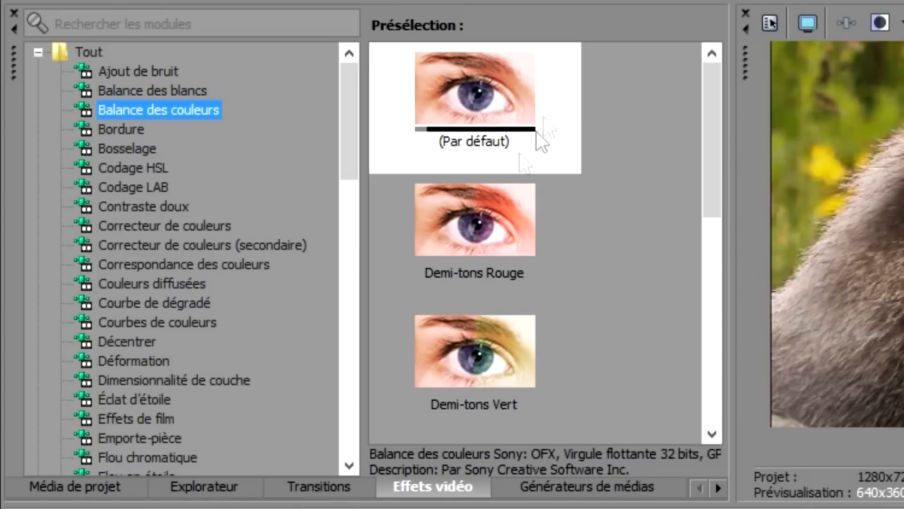
drag(349, 155, 351, 383)
click(161, 172)
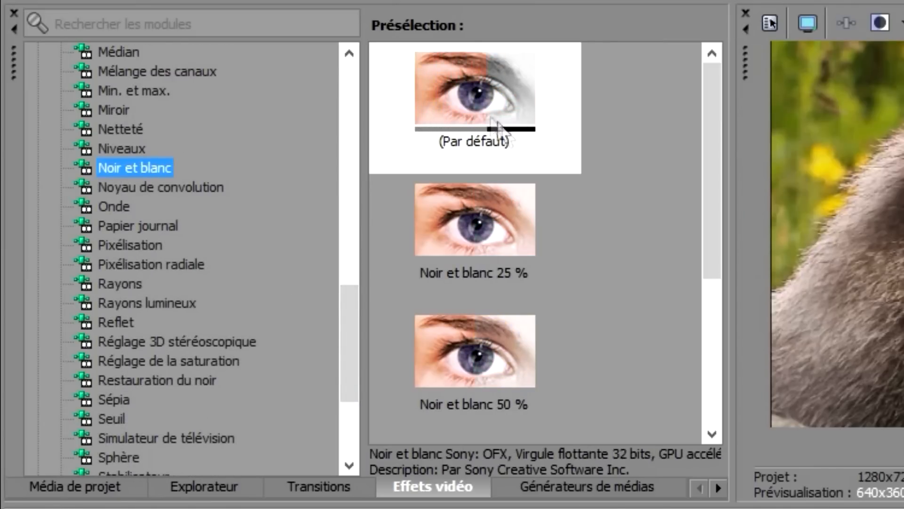
drag(708, 250, 704, 114)
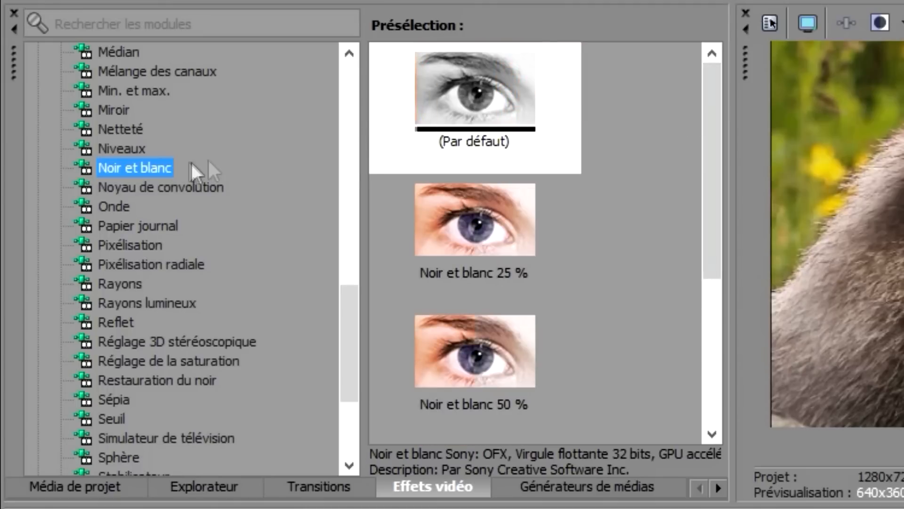
Drop Noir et blanc onto the wildlife clip and rearrange its settings window
drag(123, 179, 392, 315)
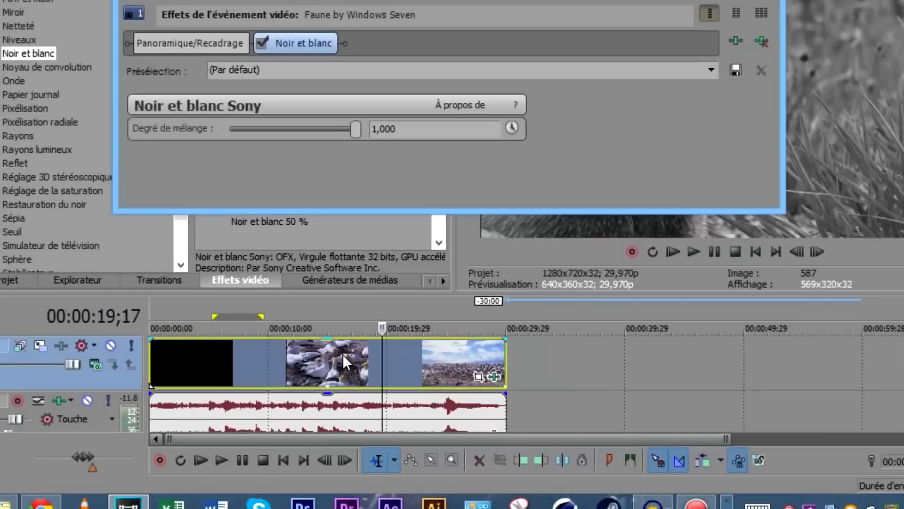
drag(412, 88, 309, 20)
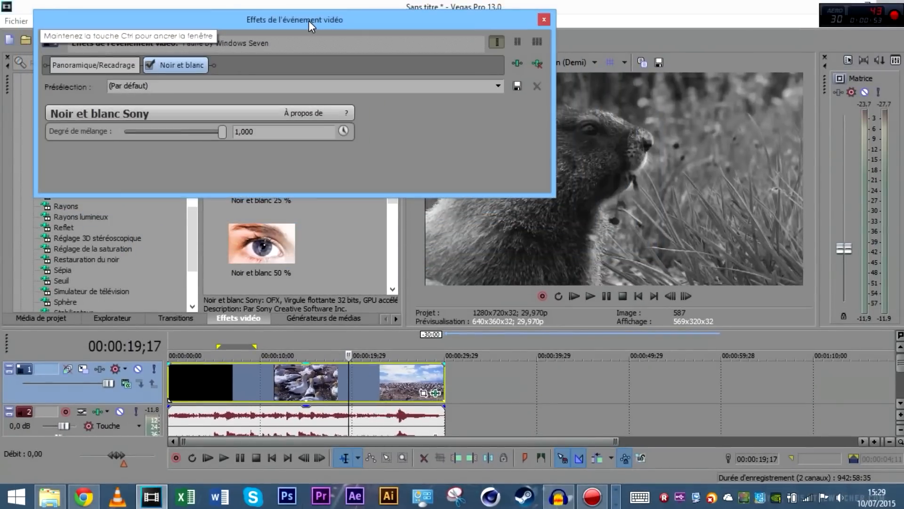
drag(555, 194, 422, 324)
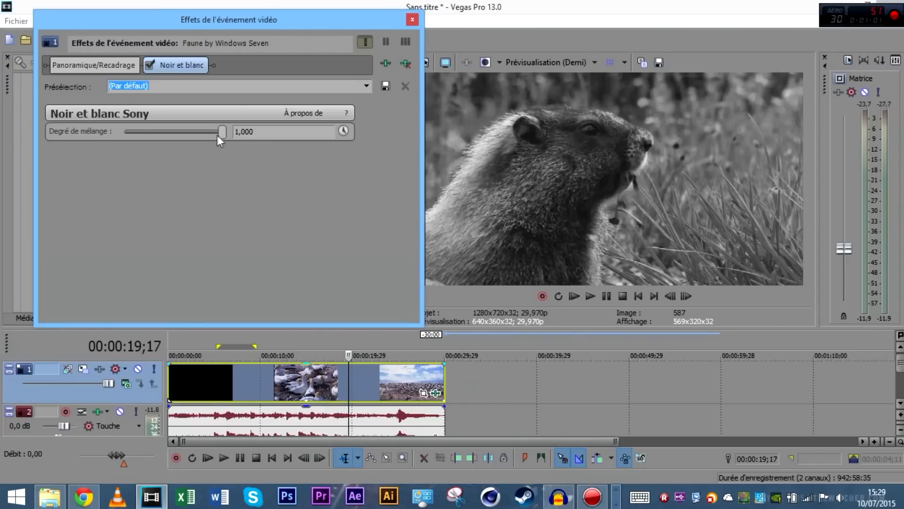
Set the Degré de mélange blend to about 0,667, close the settings, and check other frames
drag(219, 132, 77, 152)
drag(125, 132, 196, 147)
click(413, 20)
click(330, 383)
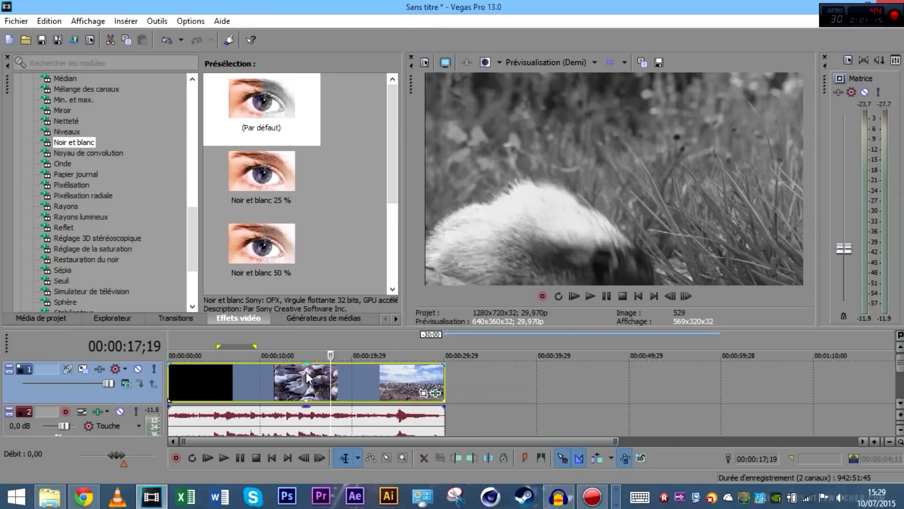
click(308, 377)
Check the seals shot in black and white, then undo the Noir et blanc effect
click(368, 372)
click(256, 373)
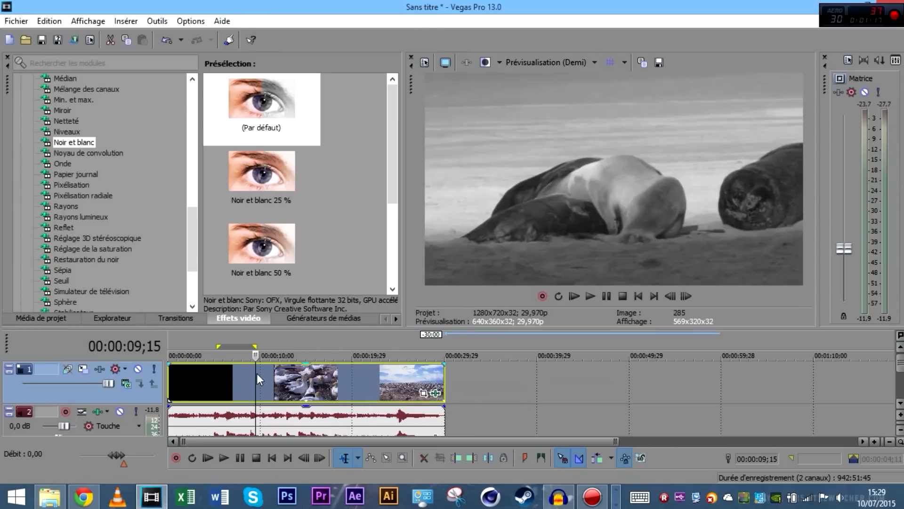
mouse_move(394, 163)
mouse_down()
mouse_move(394, 191)
mouse_move(393, 163)
mouse_up()
click(369, 375)
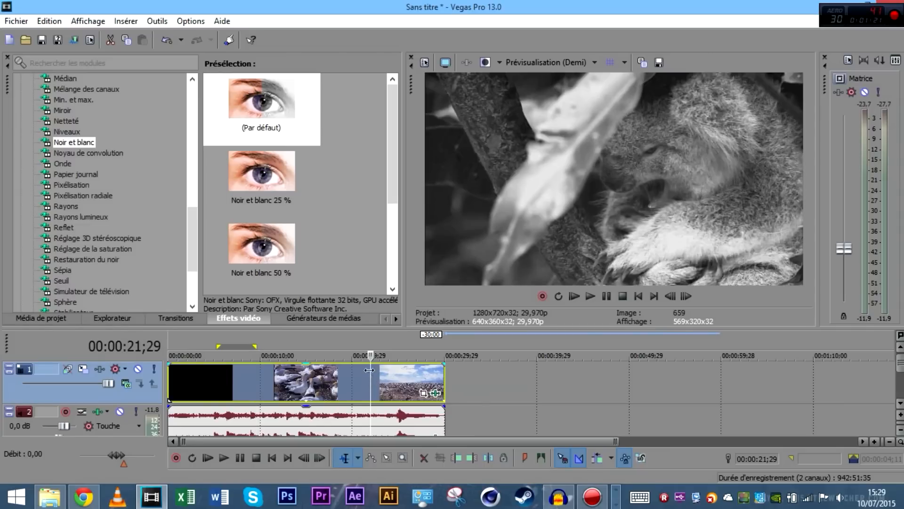
key(ctrl+z)
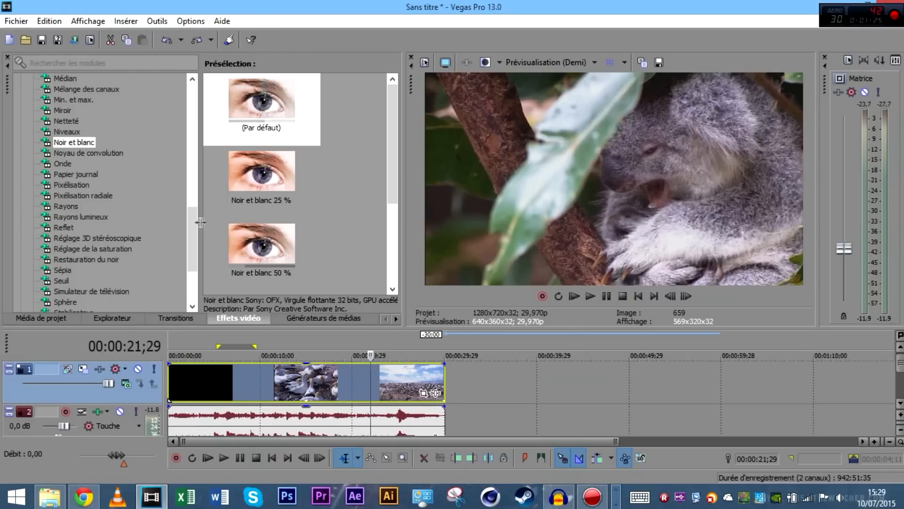
Browse Rayons, Onde, Noyau de convolution, Miroir and Masque flou presets, then pick Luminosité et contraste
drag(193, 221, 193, 227)
click(74, 186)
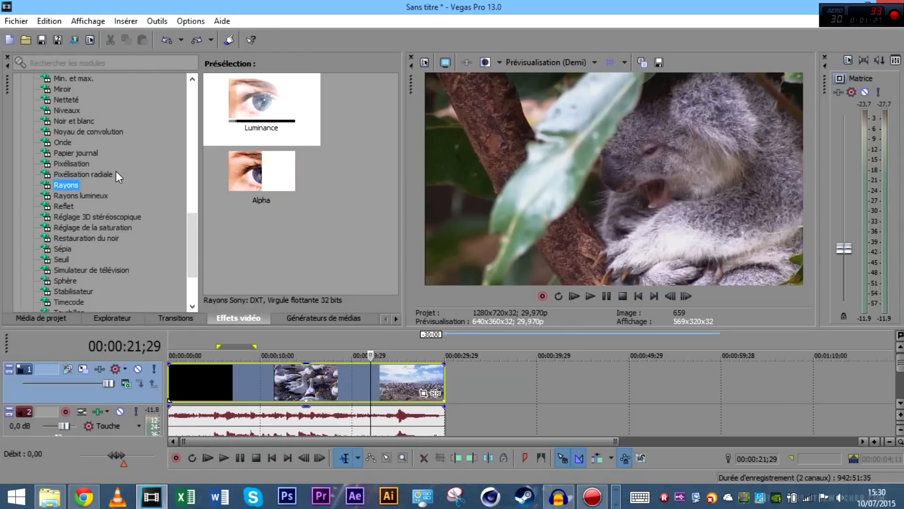
click(73, 141)
click(66, 131)
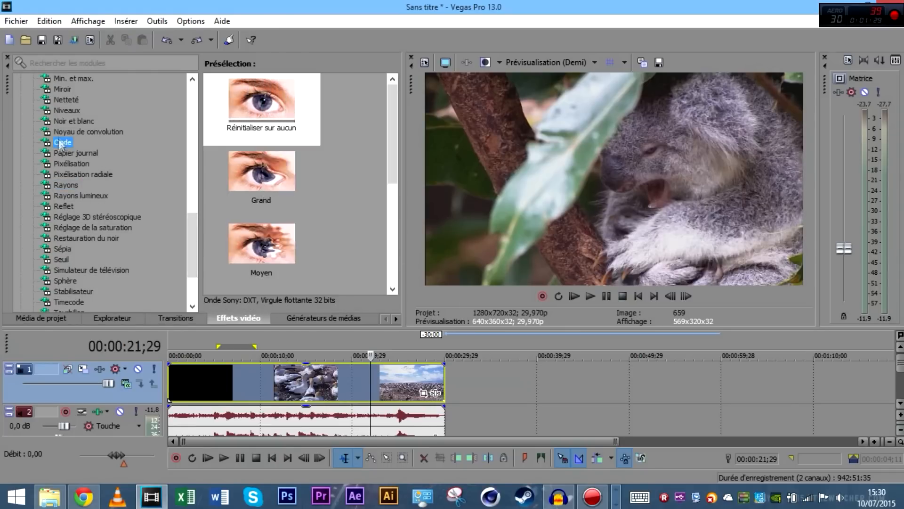
scroll(80, 141, up, 1)
click(66, 123)
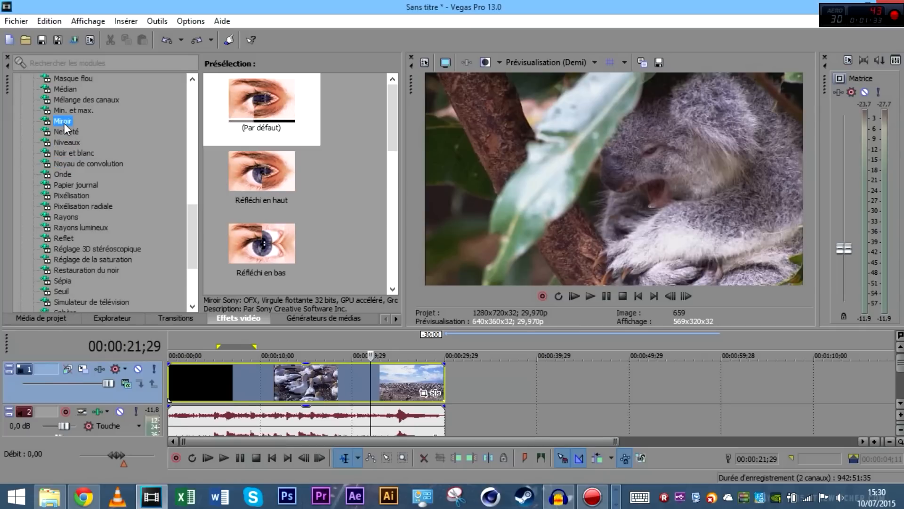
scroll(68, 125, up, 1)
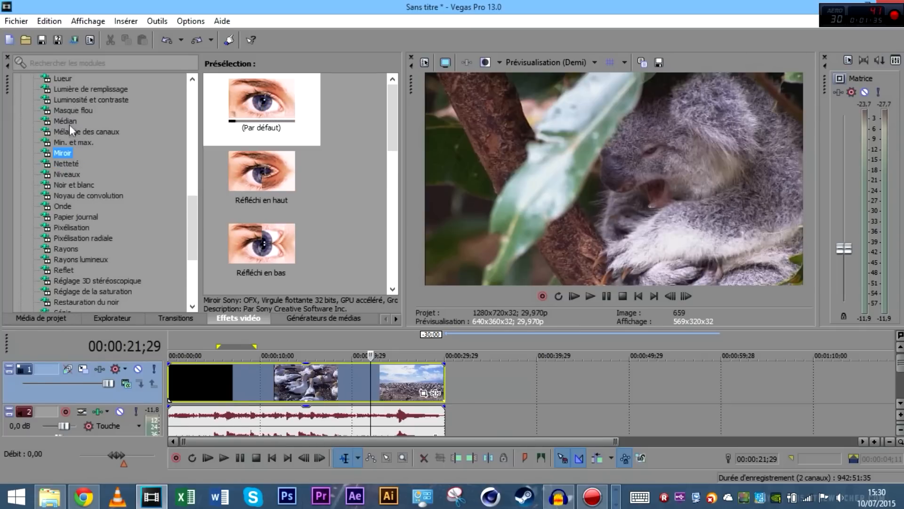
click(69, 112)
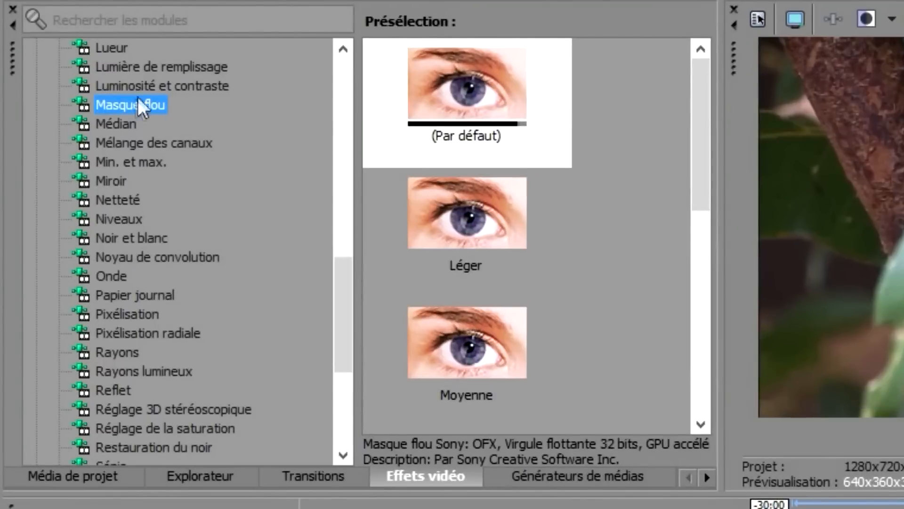
click(137, 87)
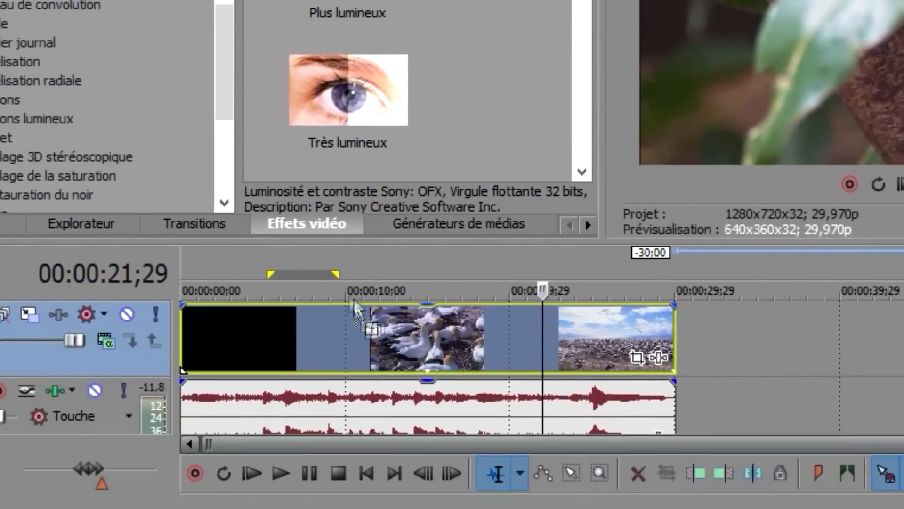
Apply Luminosité et contraste at -0,170 brightness, 0,279 contrast and 0,211 centre, then open the plug-in chain chooser
drag(354, 306, 373, 334)
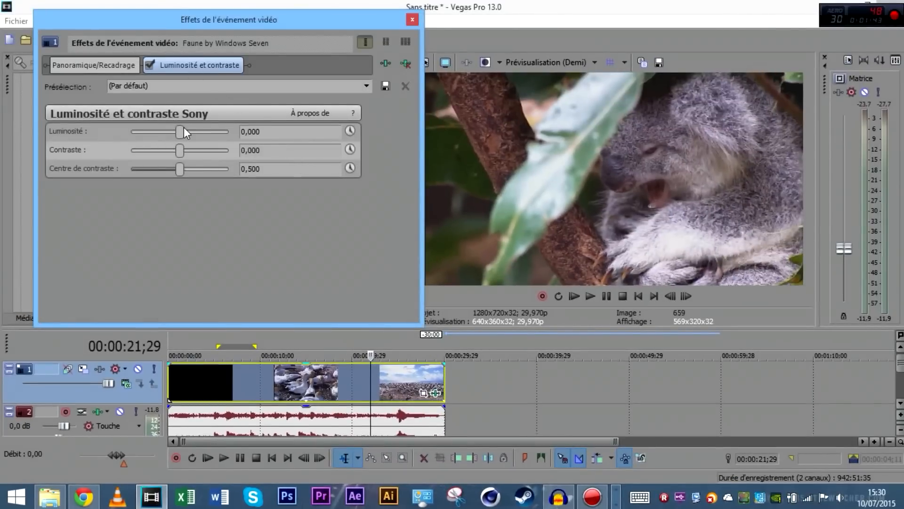
drag(183, 129, 153, 159)
drag(358, 29, 375, 21)
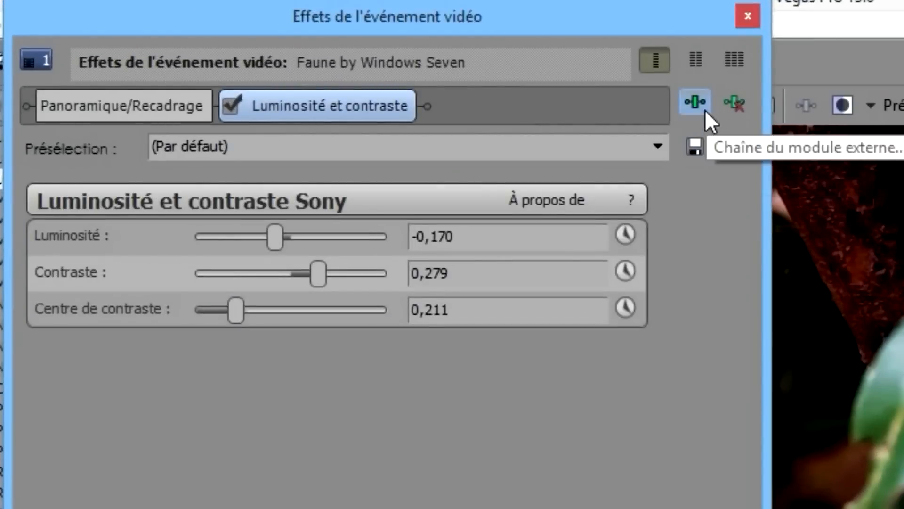
click(705, 109)
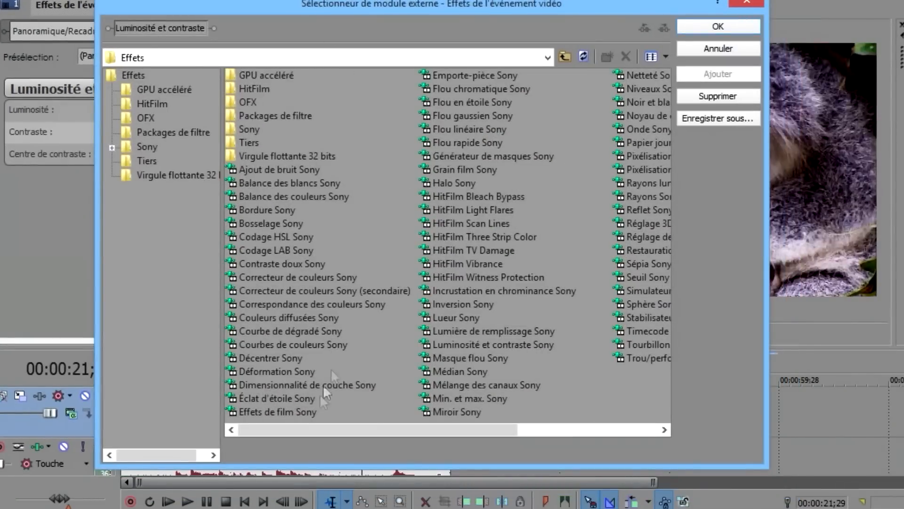
Add Noir et blanc Sony to the chain after Luminosité et contraste
drag(317, 427, 437, 423)
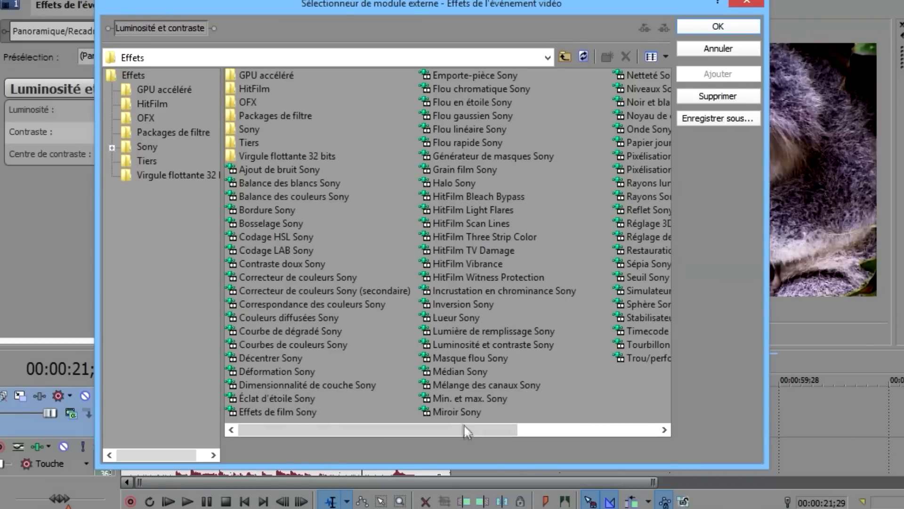
drag(462, 427, 607, 441)
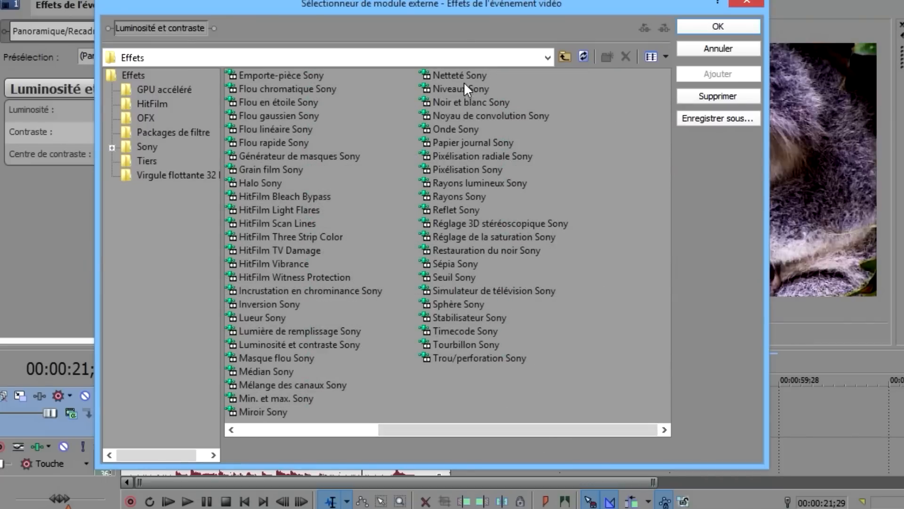
click(468, 103)
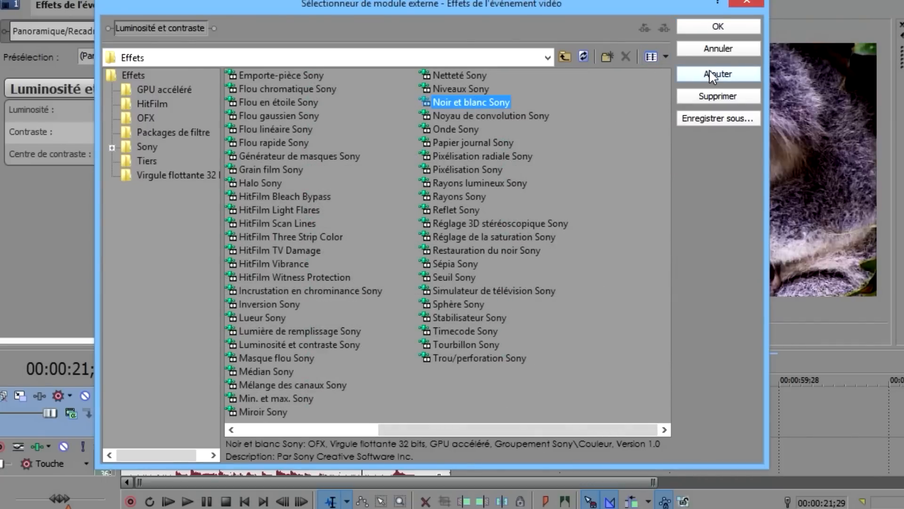
click(716, 73)
click(715, 26)
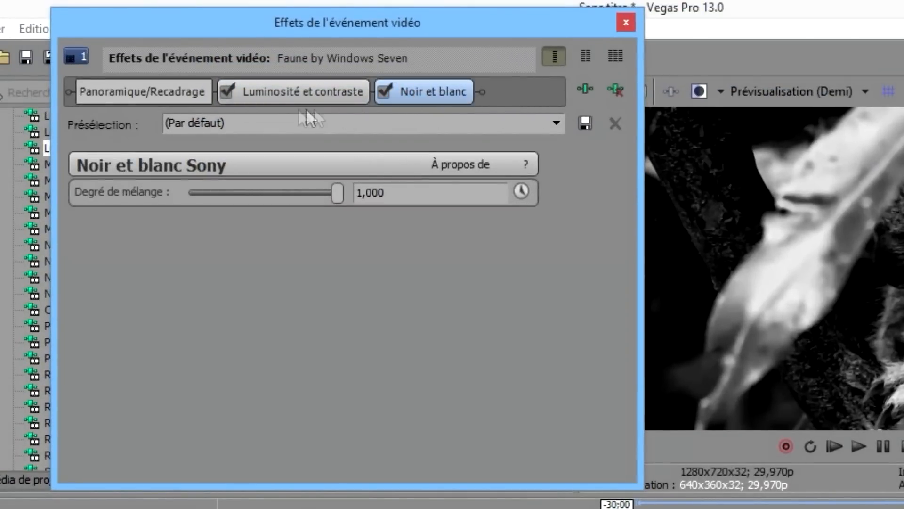
Raise the Noir et blanc blend amount and toggle the effect off and on to compare
click(285, 92)
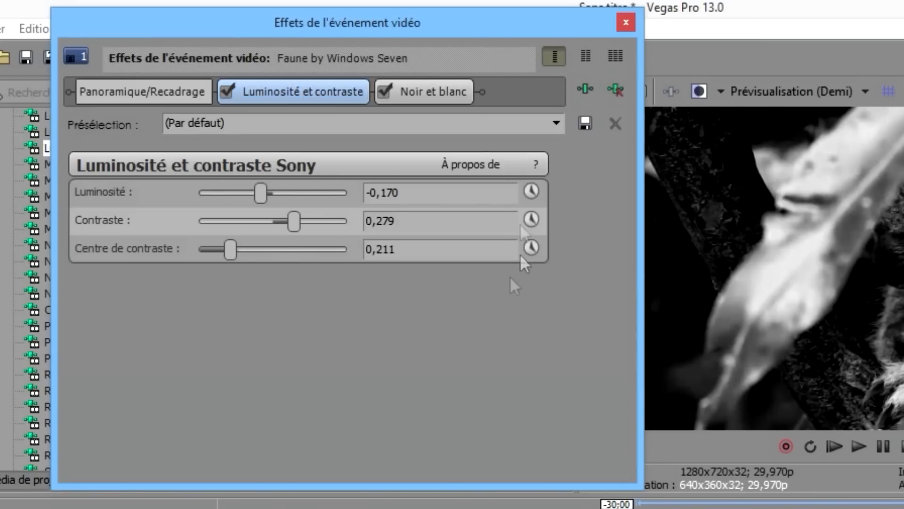
click(435, 93)
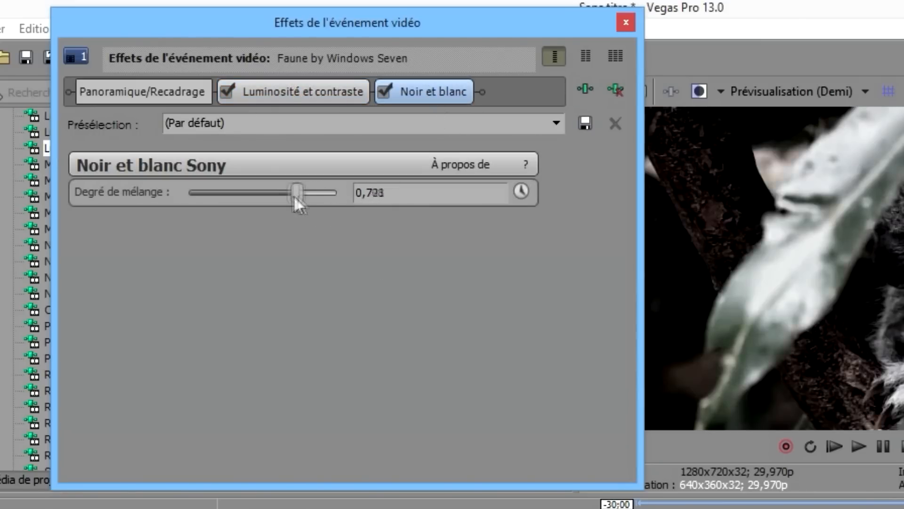
drag(263, 198, 292, 207)
click(381, 92)
click(381, 92)
click(381, 92)
click(380, 92)
click(625, 23)
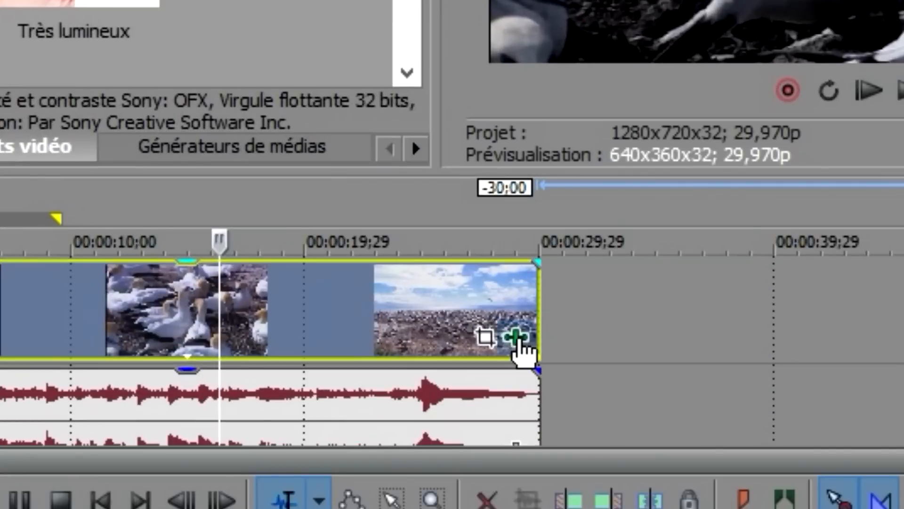
Remove Noir et blanc and Luminosité et contraste from the clip's effect chain
click(517, 339)
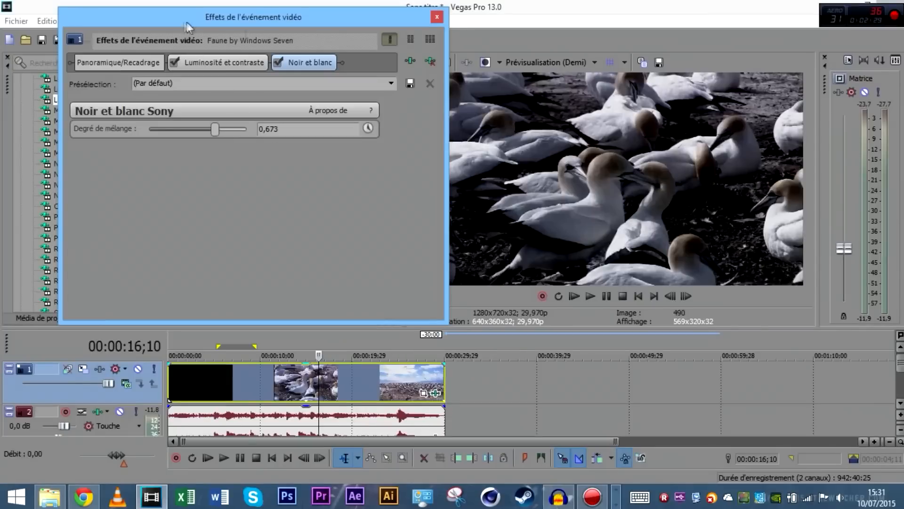
drag(186, 22, 227, 23)
click(470, 63)
click(465, 64)
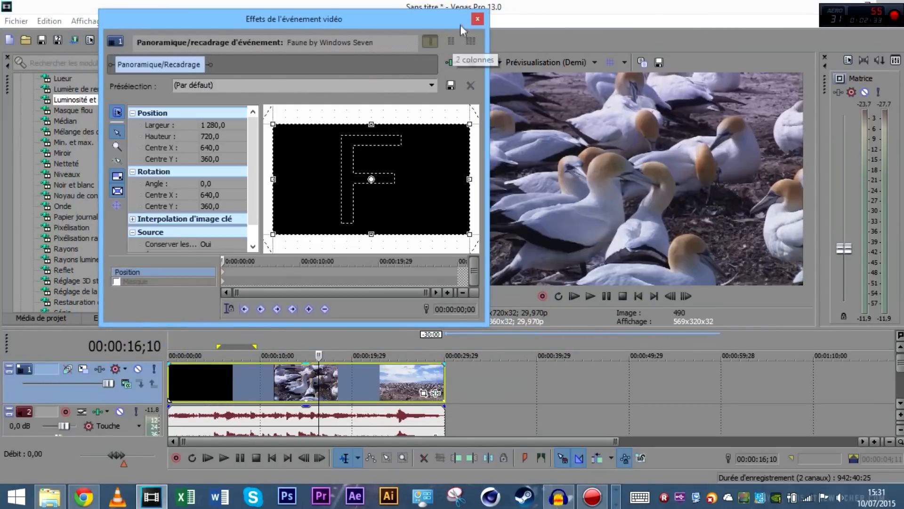
click(477, 19)
click(437, 394)
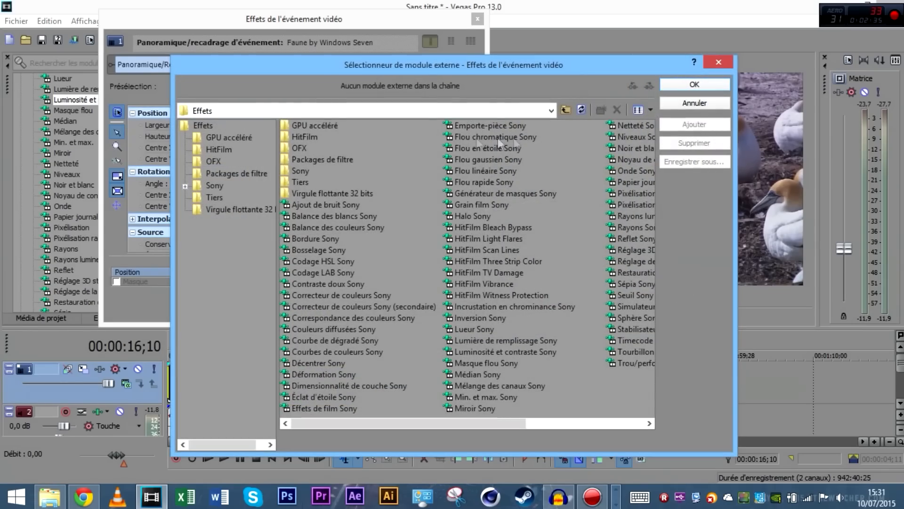
click(719, 63)
click(477, 18)
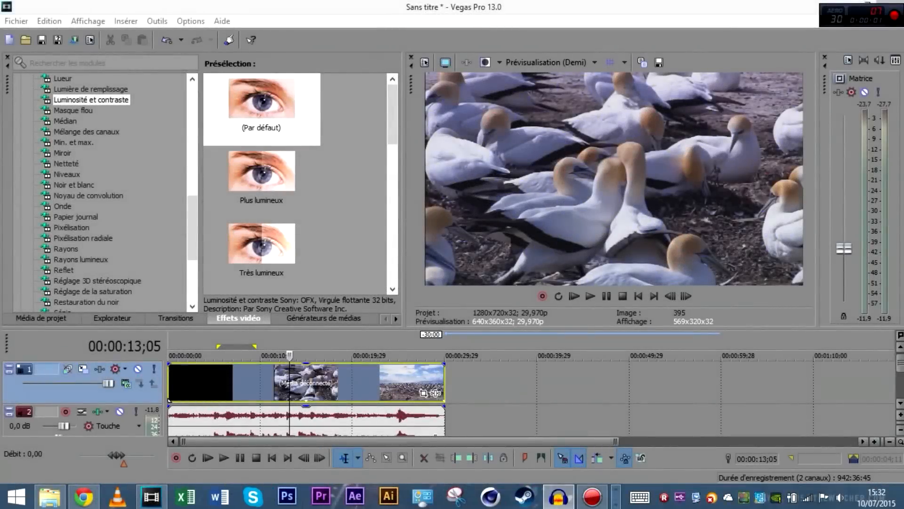
Ctrl-drag the video event's end to stretch it about 18;26 longer, then play it back
click(352, 389)
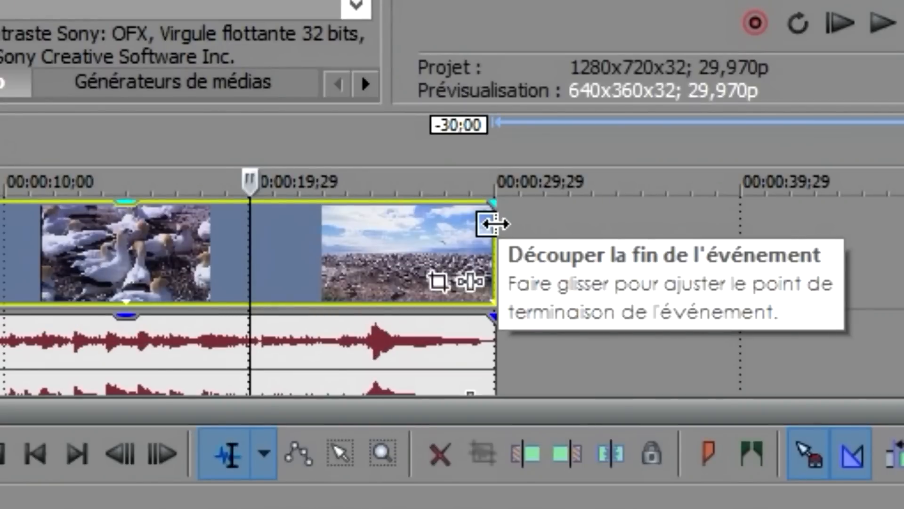
key(ctrl)
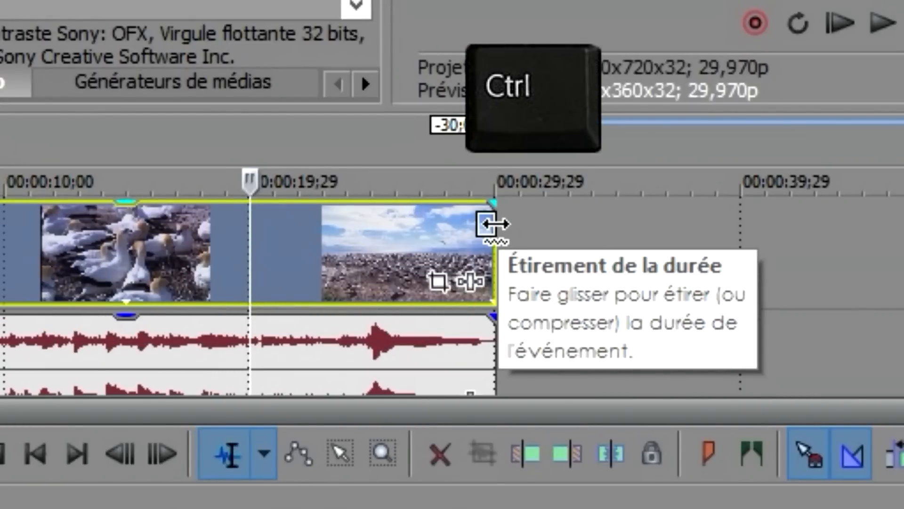
key(ctrl)
key(ctrl)
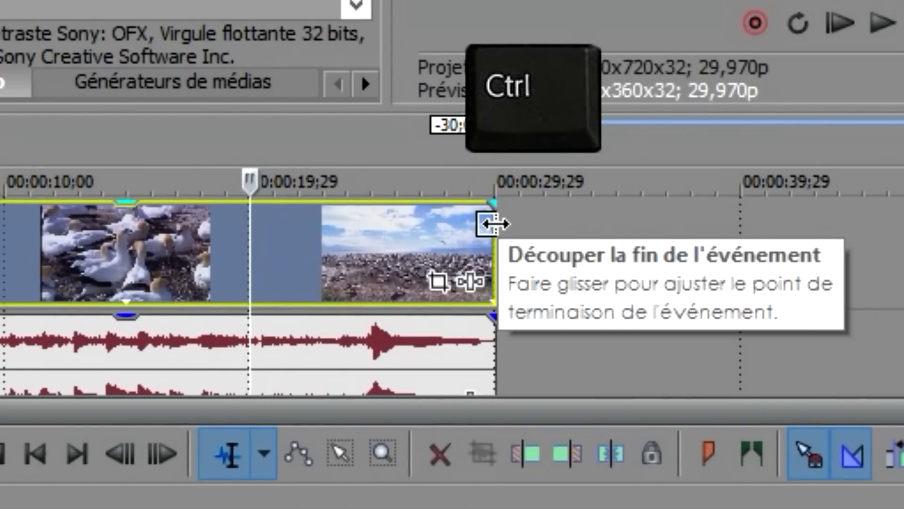
key(ctrl)
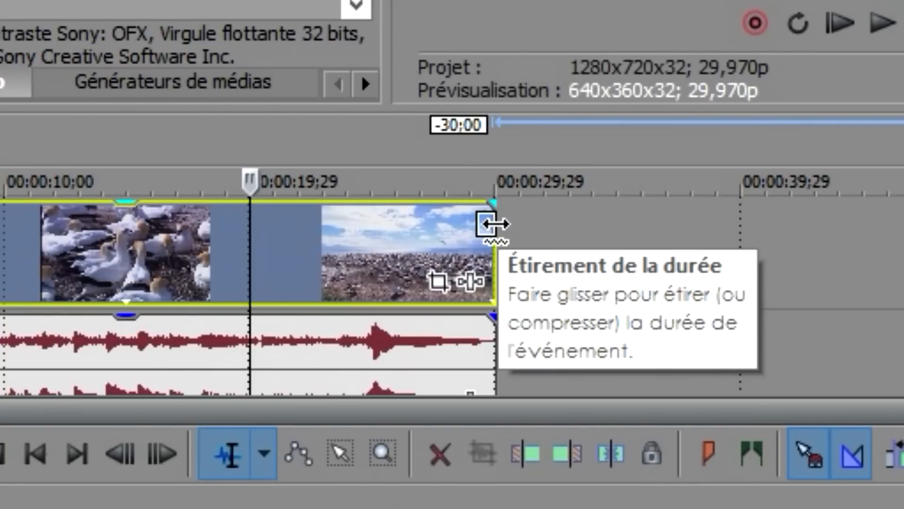
drag(493, 224, 651, 275)
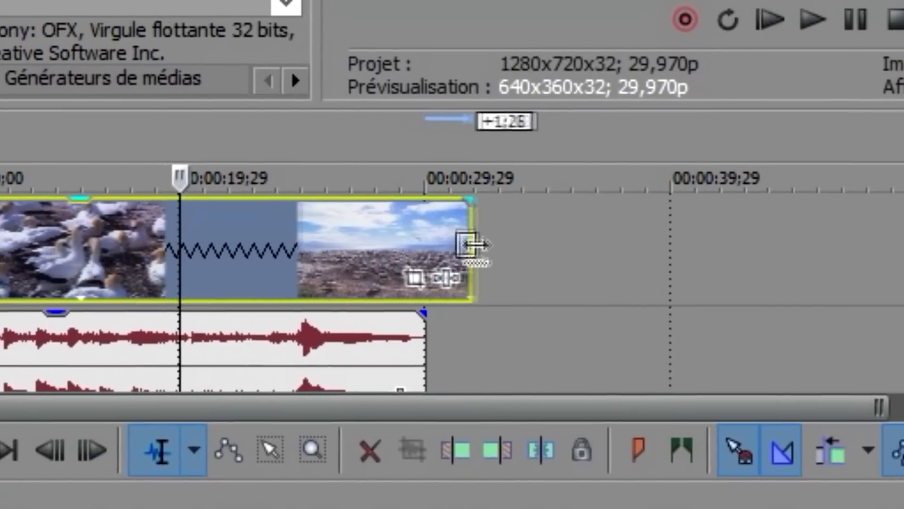
drag(488, 266, 521, 277)
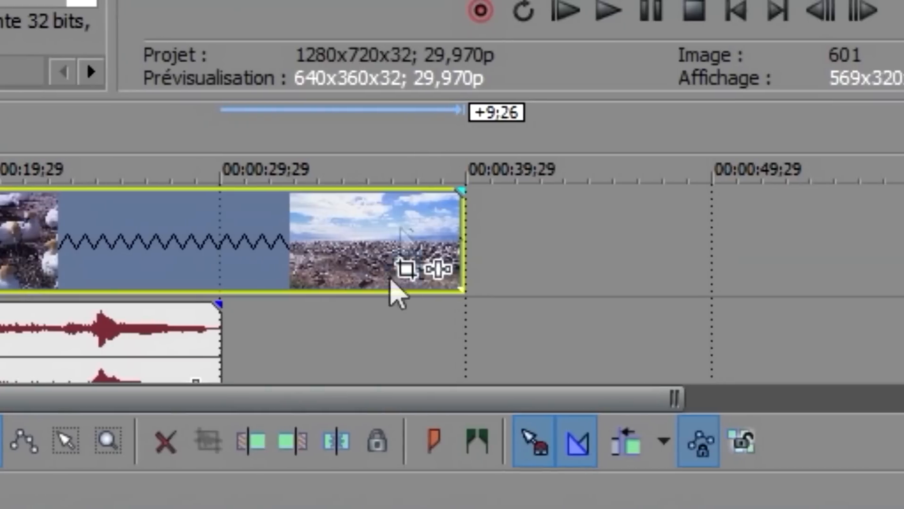
click(669, 11)
click(583, 12)
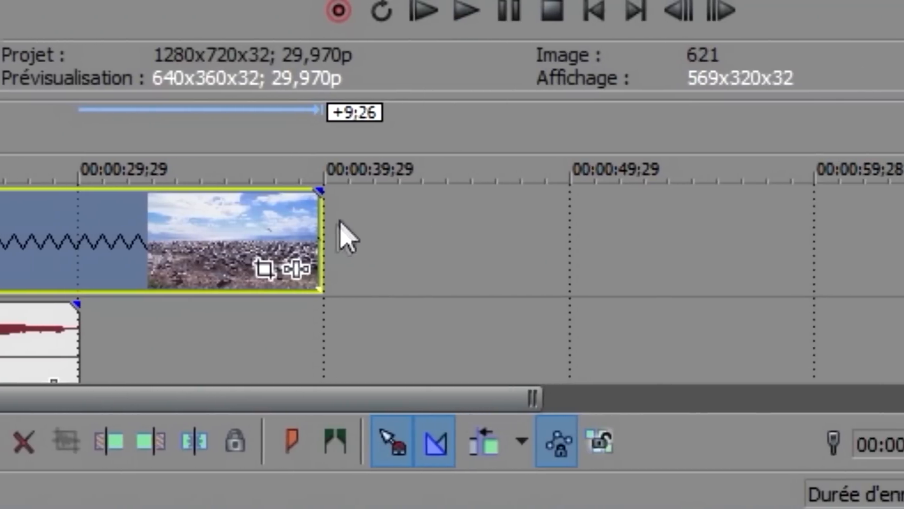
drag(398, 228, 820, 221)
drag(659, 222, 697, 222)
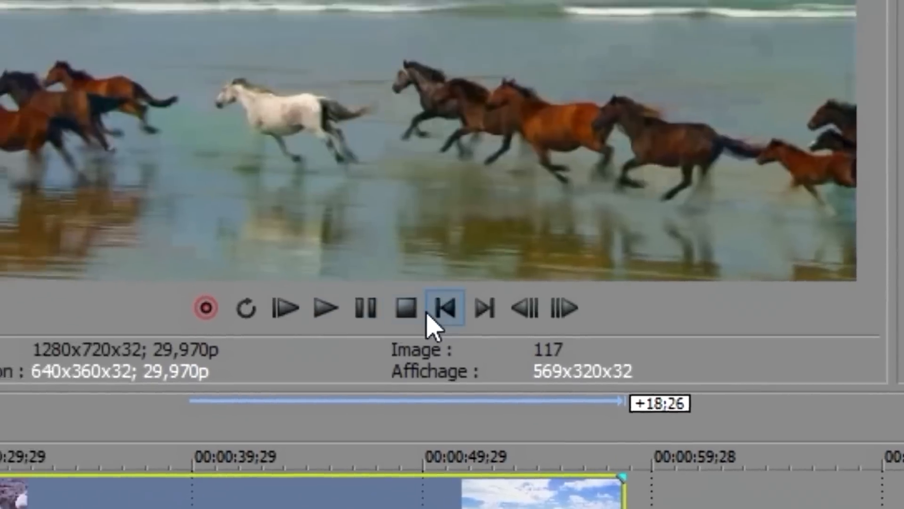
click(234, 8)
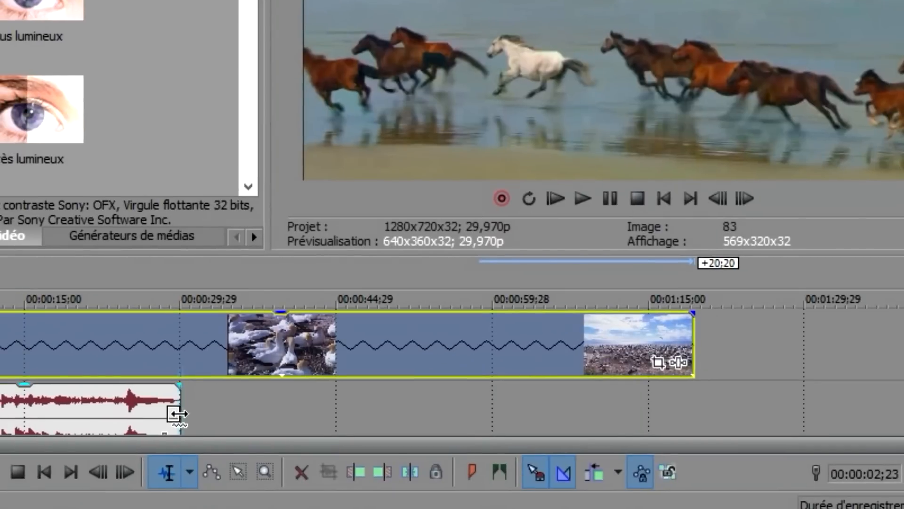
Extend the audio event to the video's length and review the playback
drag(178, 414, 690, 410)
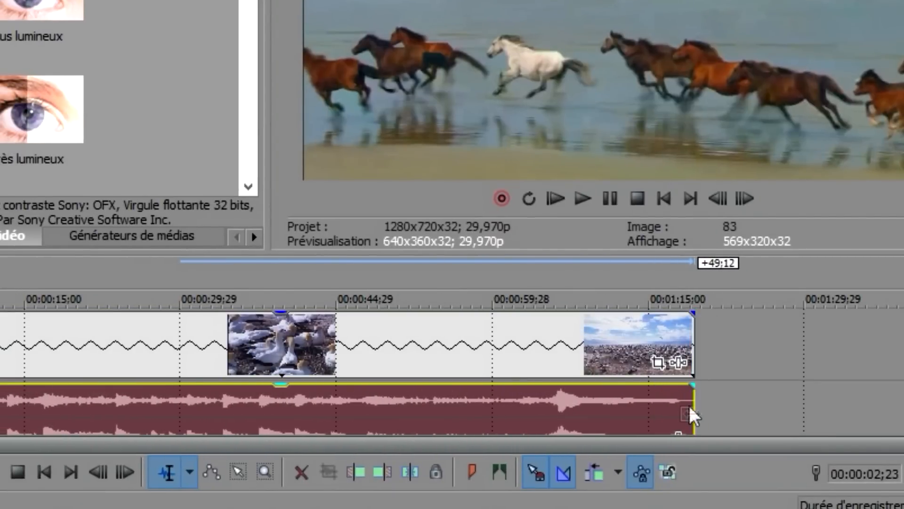
click(612, 206)
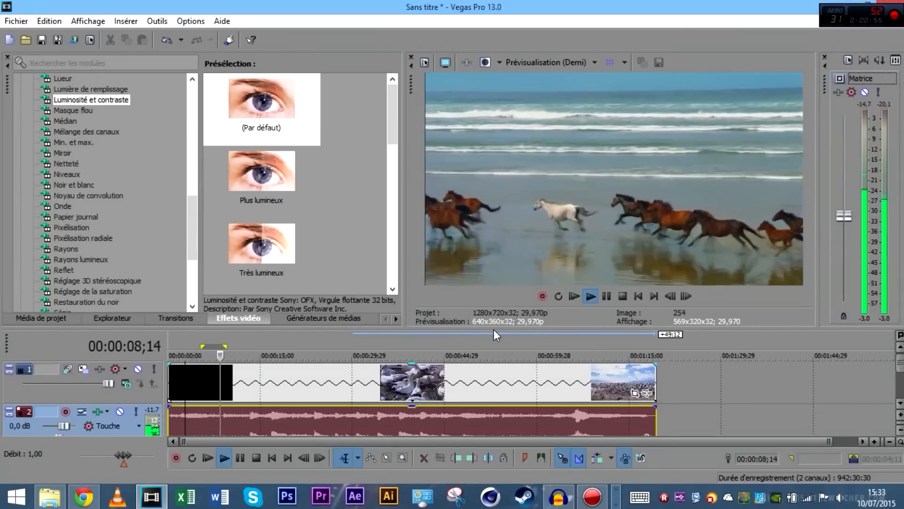
click(606, 296)
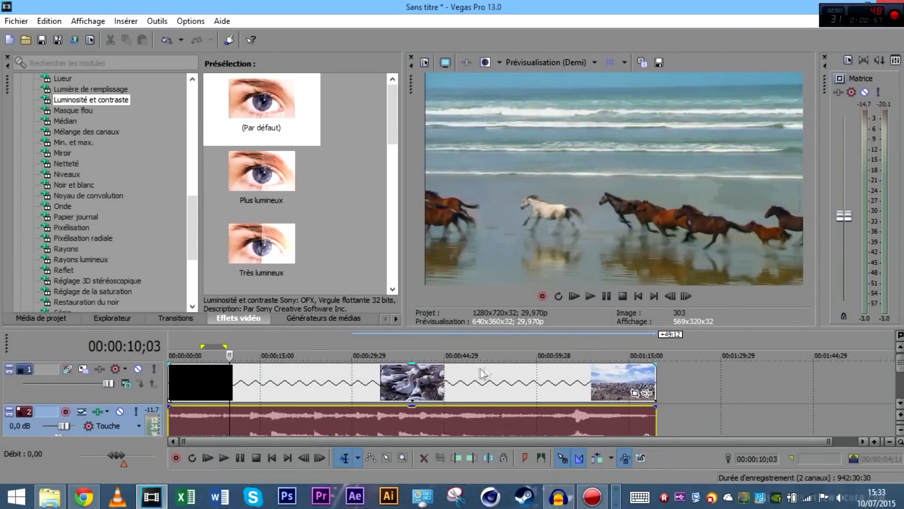
Ripple-delete the marmot clip from track 1 so the later clips close the gap
click(470, 380)
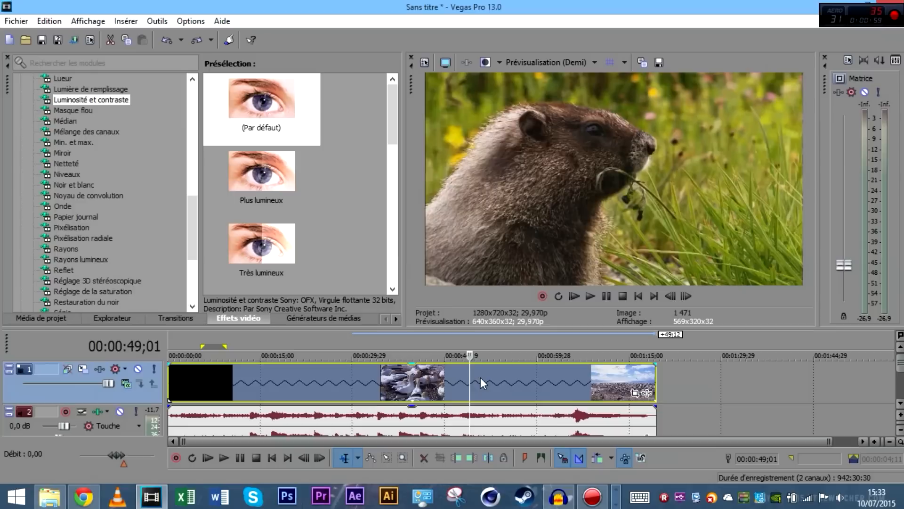
key(Delete)
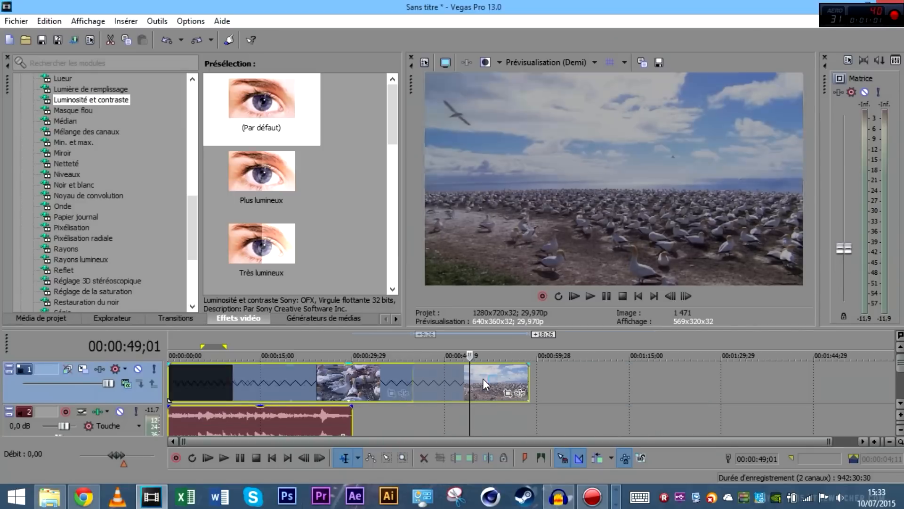
click(257, 382)
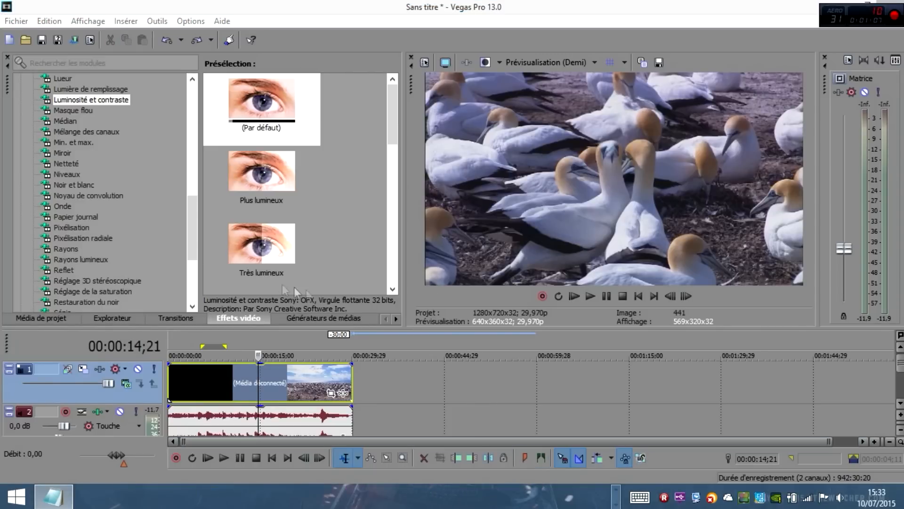
Add a Rapidité speed envelope to the video event
click(185, 401)
click(244, 383)
click(258, 384)
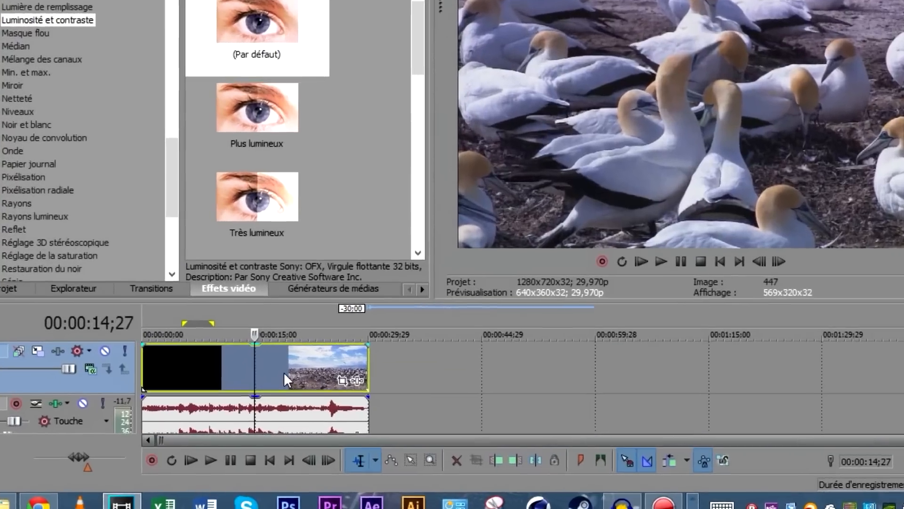
right_click(284, 372)
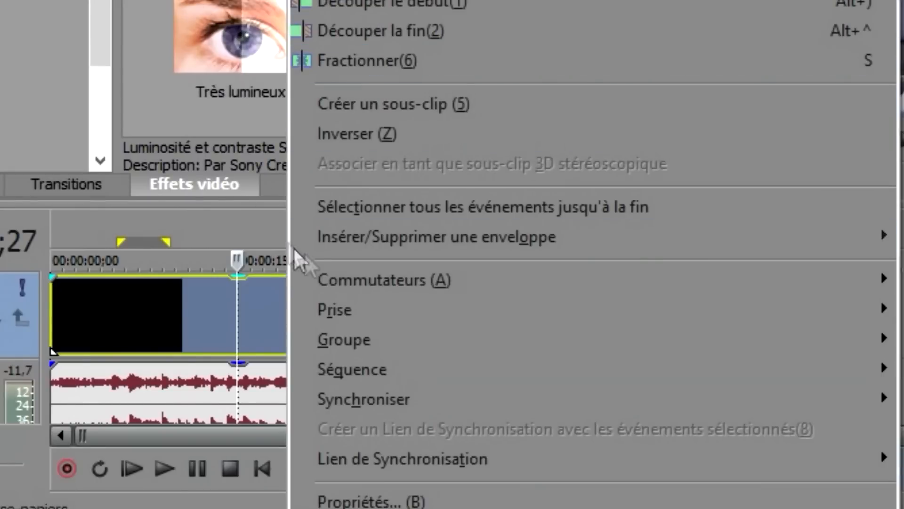
mouse_move(357, 244)
click(155, 236)
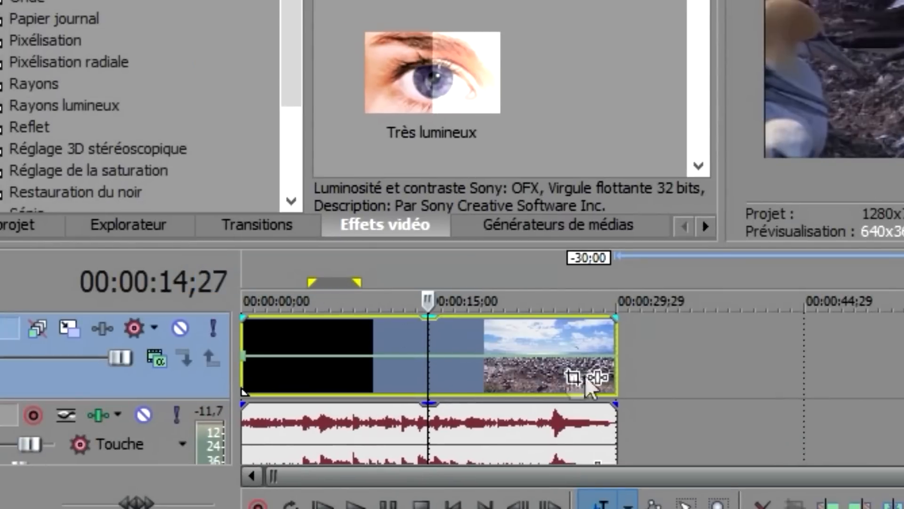
click(701, 377)
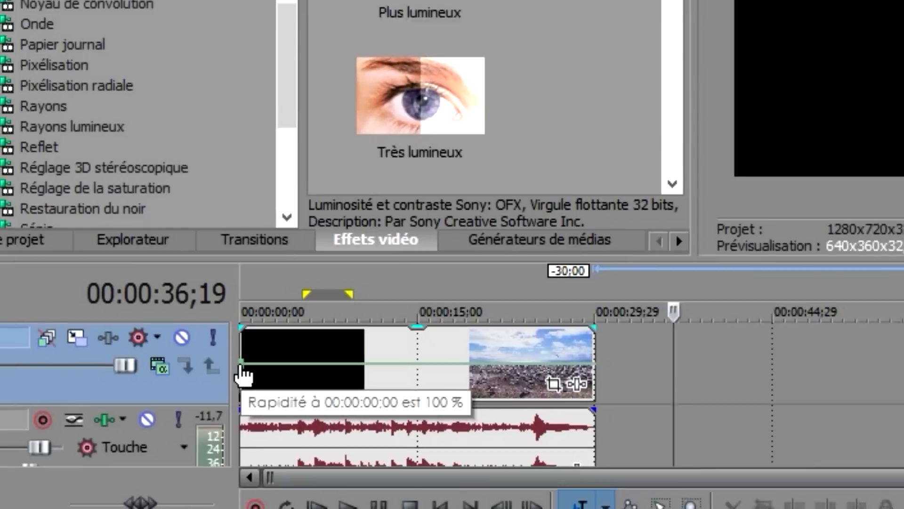
Set the speed envelope point to 200% and play back the faster clip
right_click(243, 360)
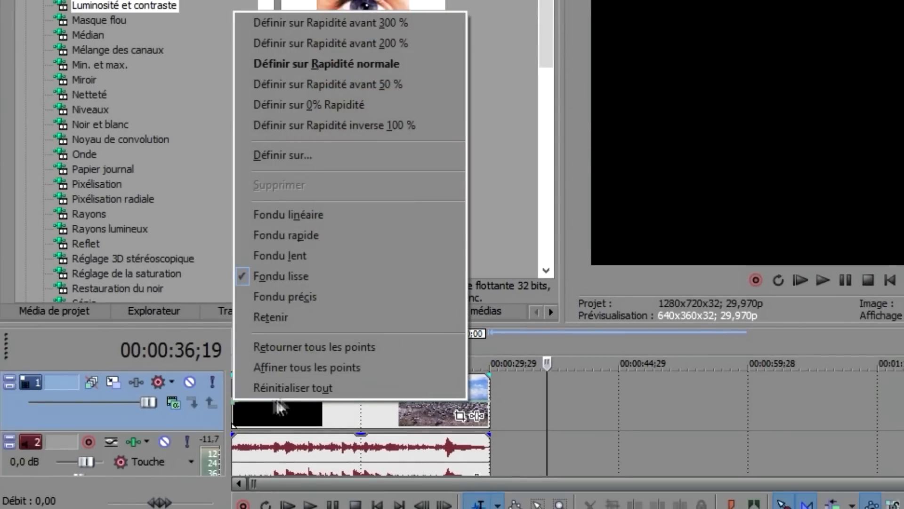
click(288, 155)
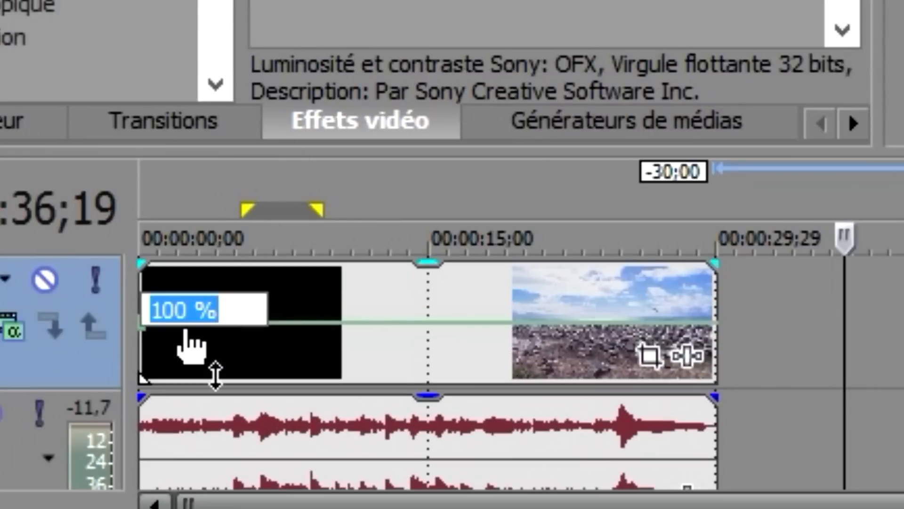
text(200)
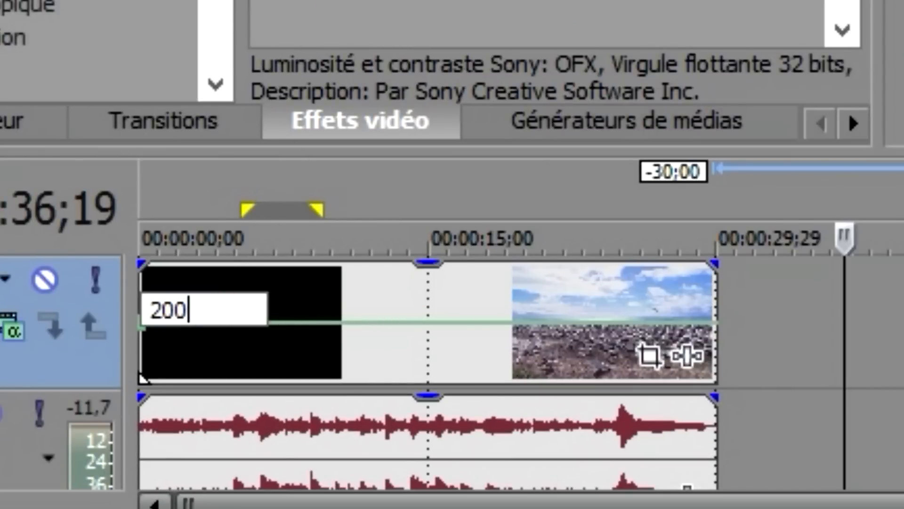
key(Return)
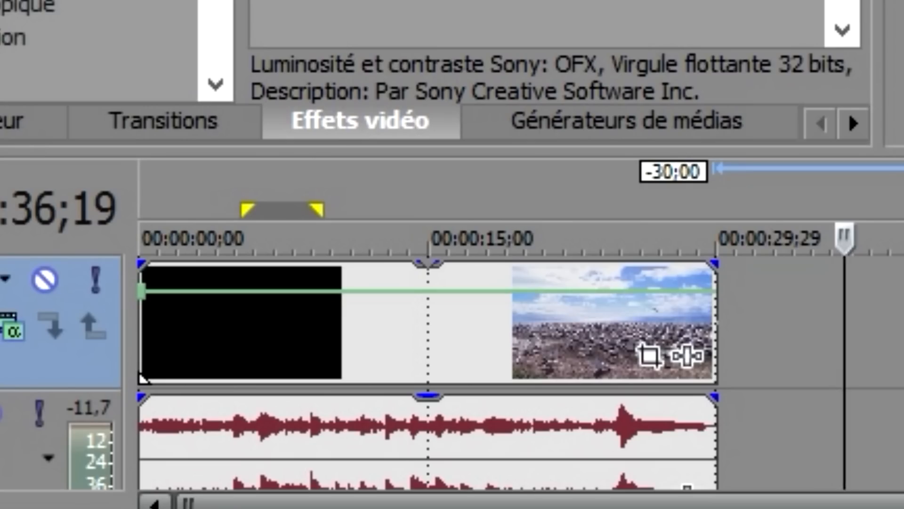
click(373, 503)
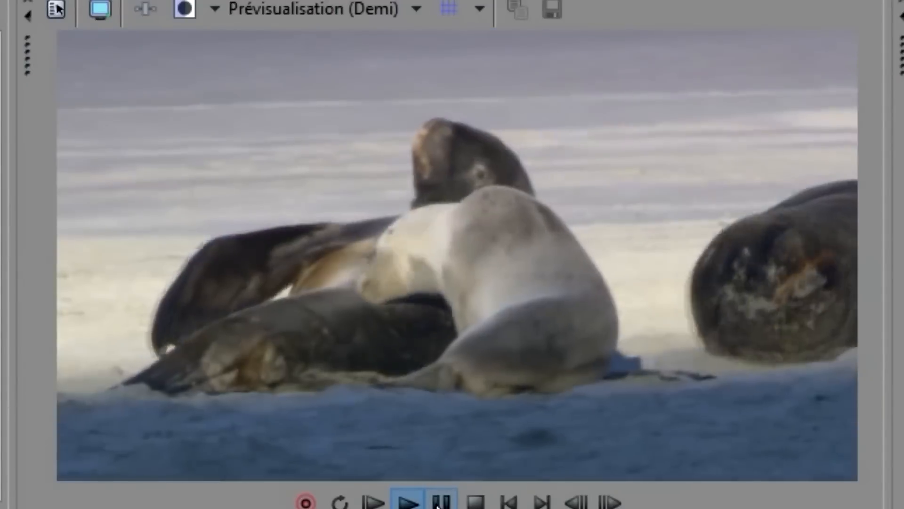
click(439, 505)
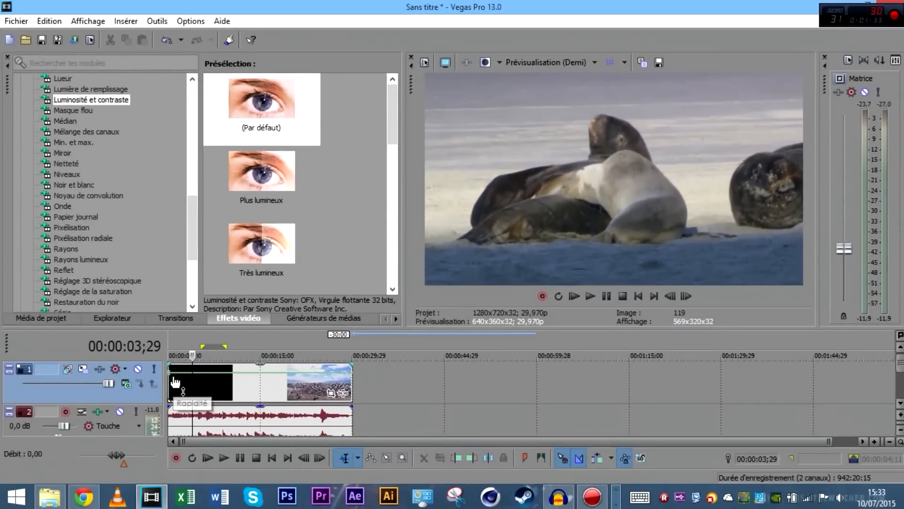
click(174, 376)
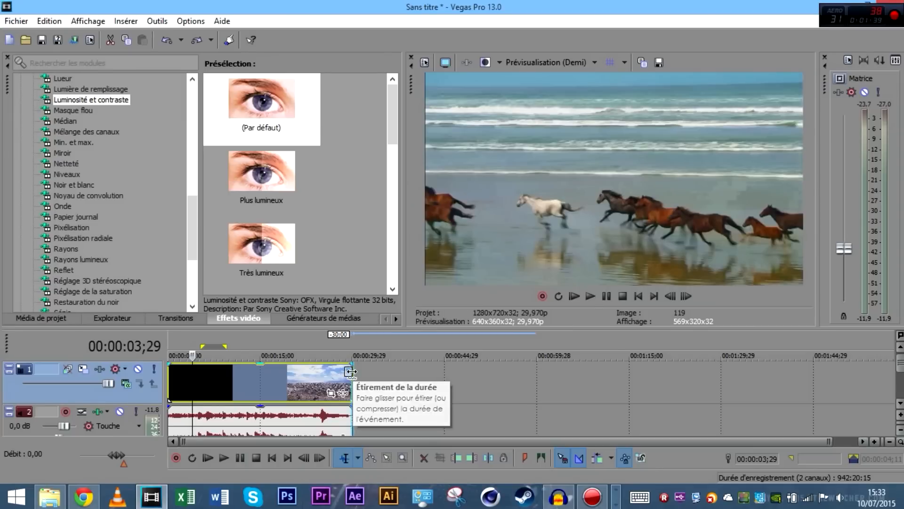
drag(350, 372, 308, 388)
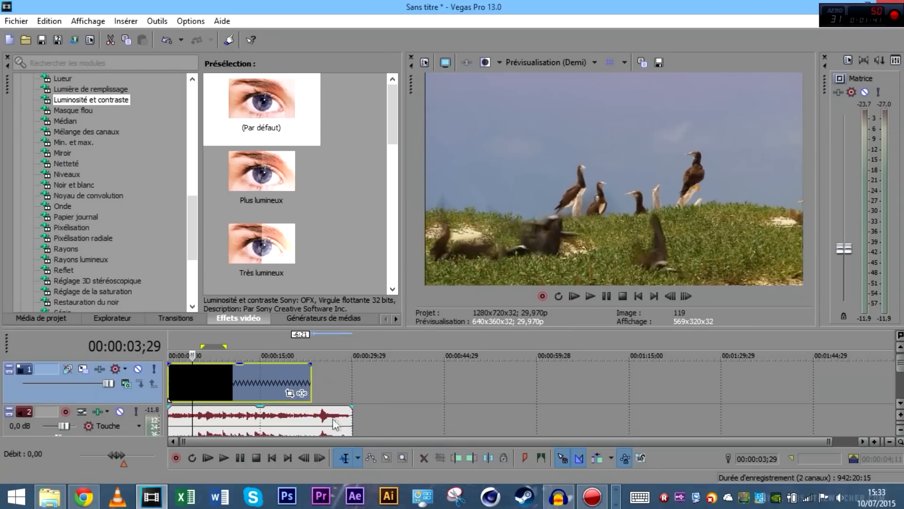
key(ctrl+z)
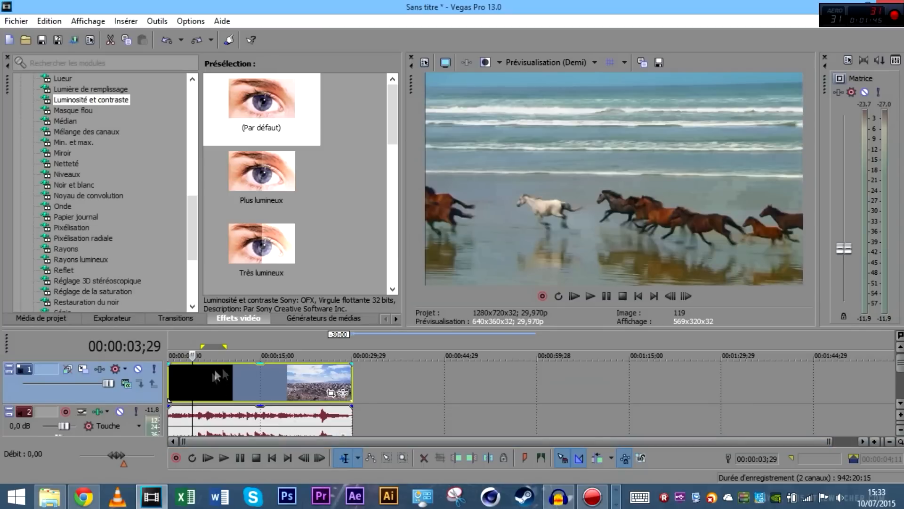
scroll(284, 368, up, 2)
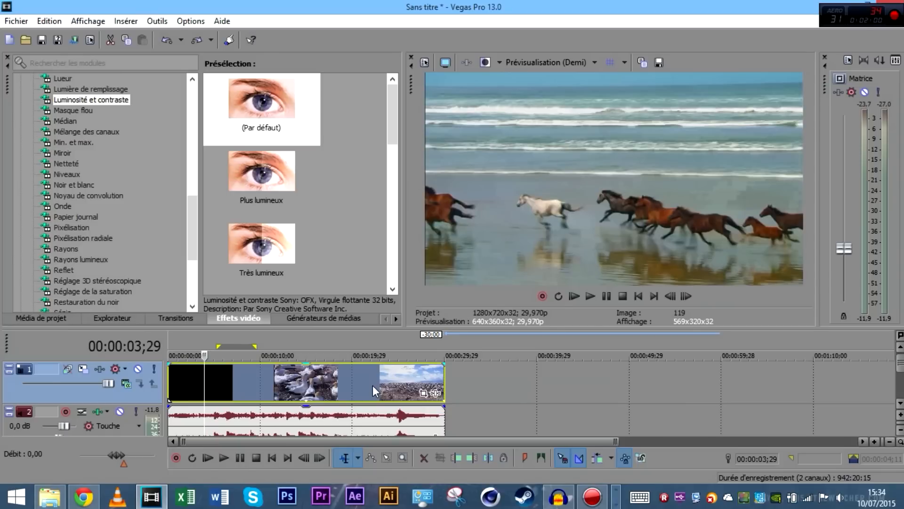
click(337, 381)
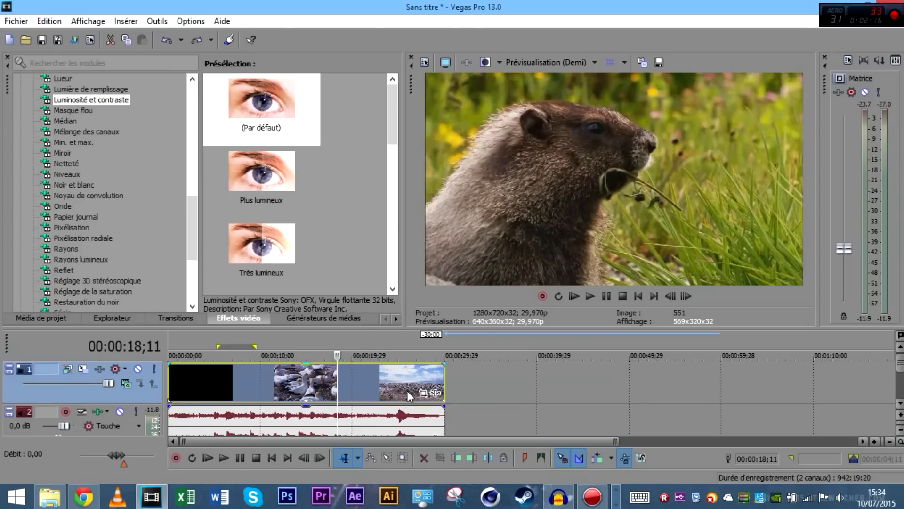
scroll(407, 390, up, 5)
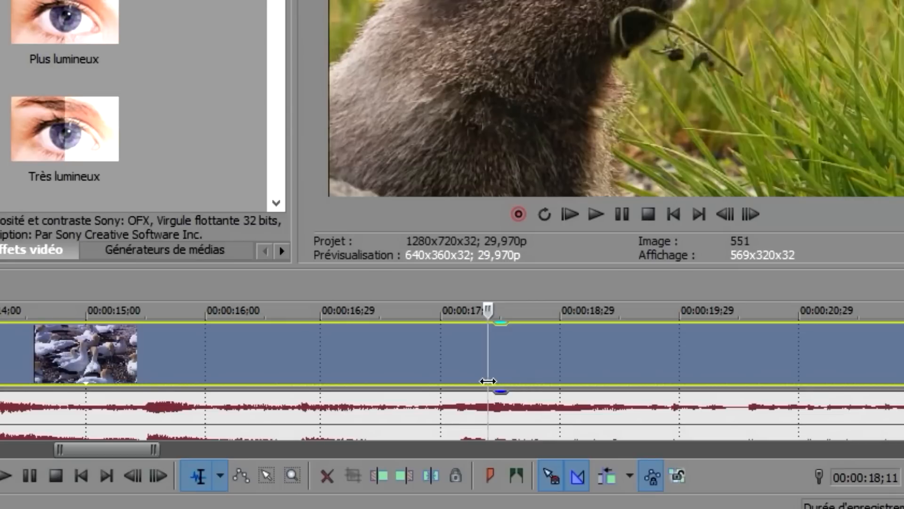
Cut the video event at 18;11, step one frame forward, and cut again at 18;12
key(s)
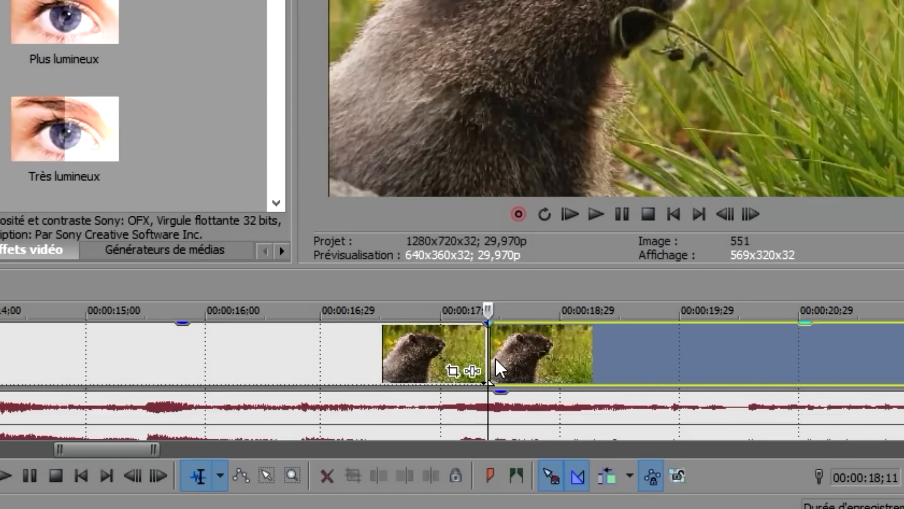
scroll(496, 360, up, 1)
scroll(495, 359, up, 8)
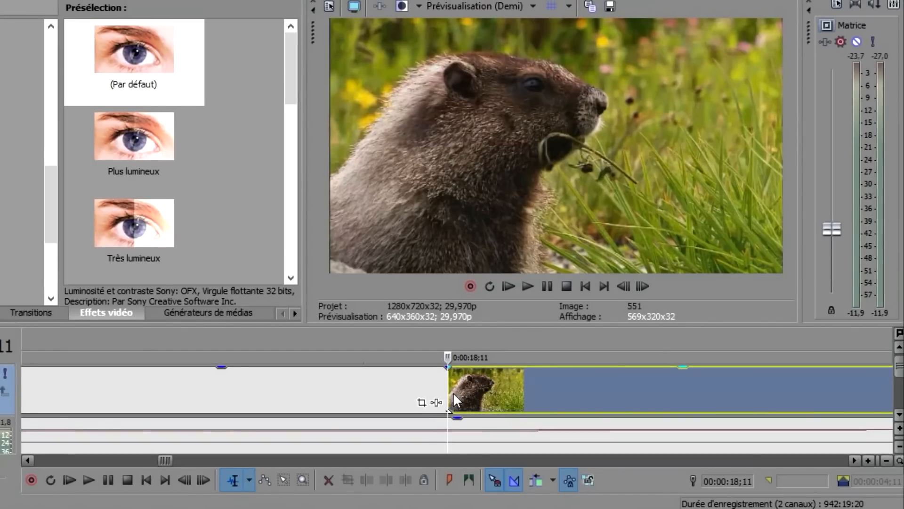
key(Right)
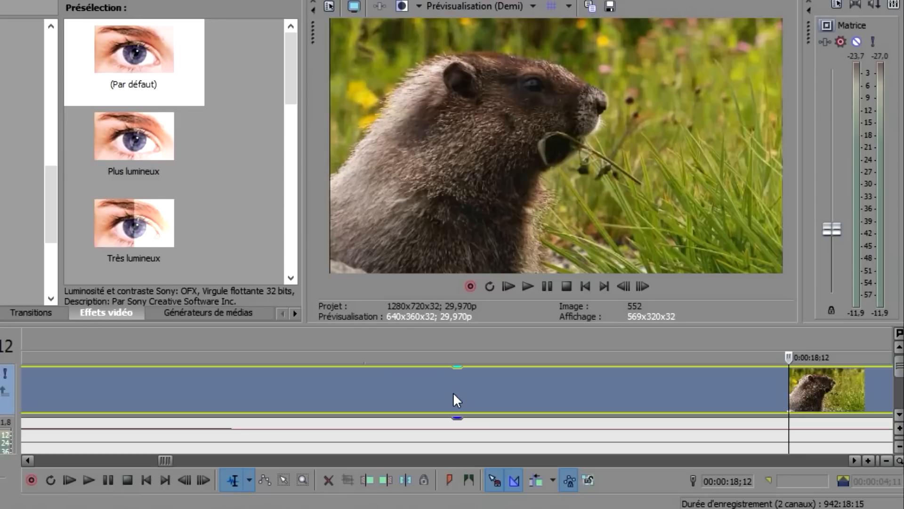
key(s)
scroll(453, 394, down, 3)
scroll(453, 389, down, 5)
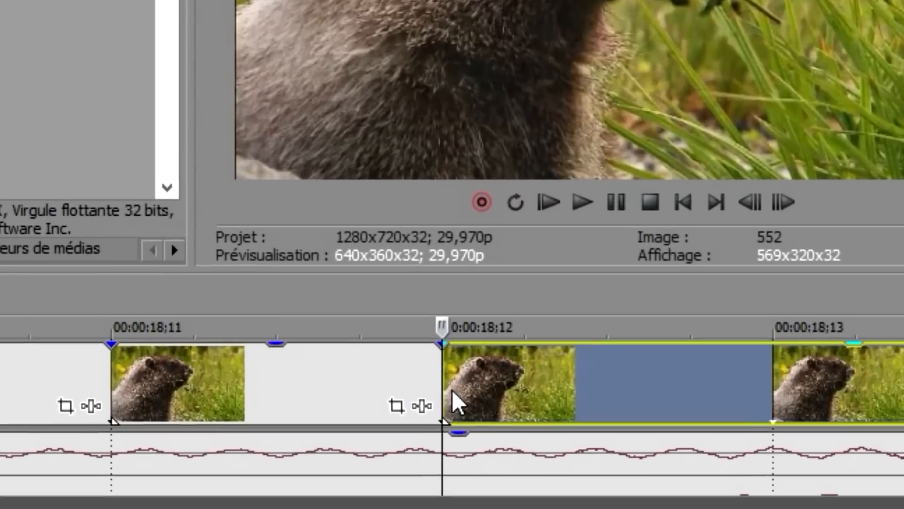
scroll(351, 429, down, 3)
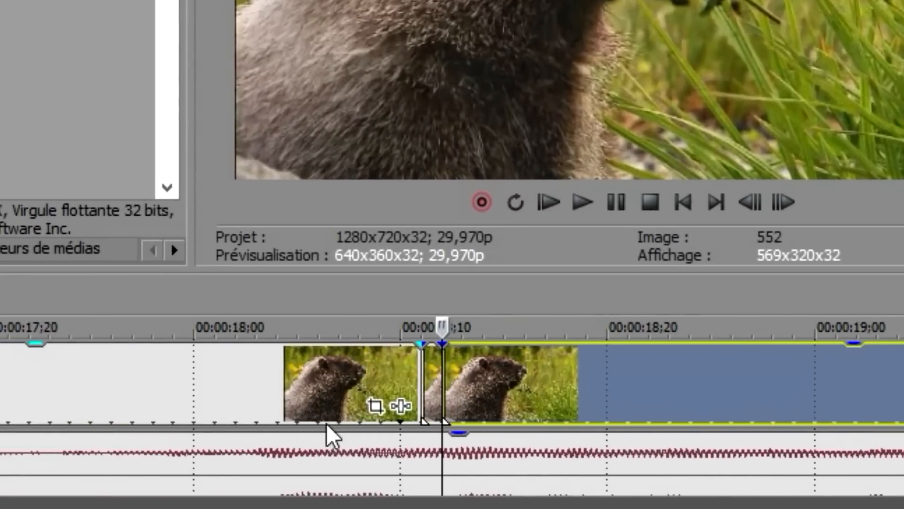
scroll(428, 384, up, 2)
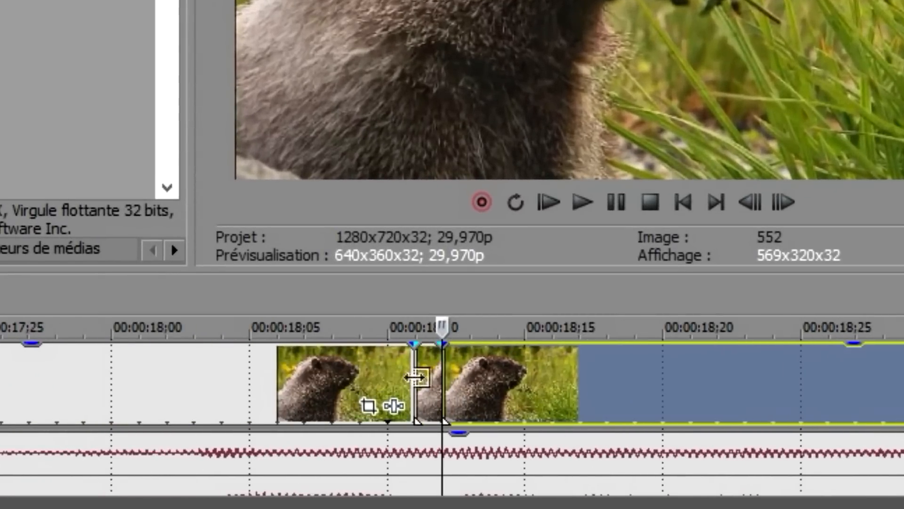
Check the new cuts by selecting the split pieces and moving the playhead around 18;11
click(389, 374)
click(498, 363)
click(363, 370)
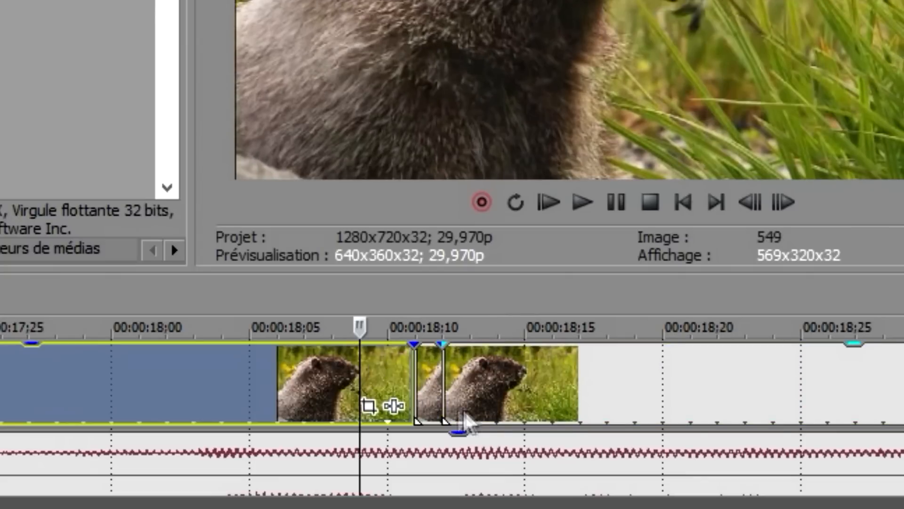
click(215, 391)
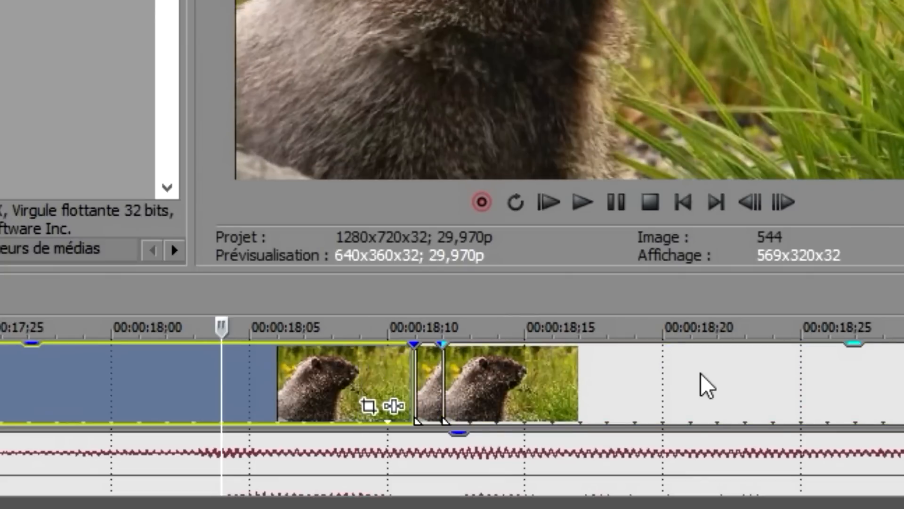
scroll(702, 376, down, 8)
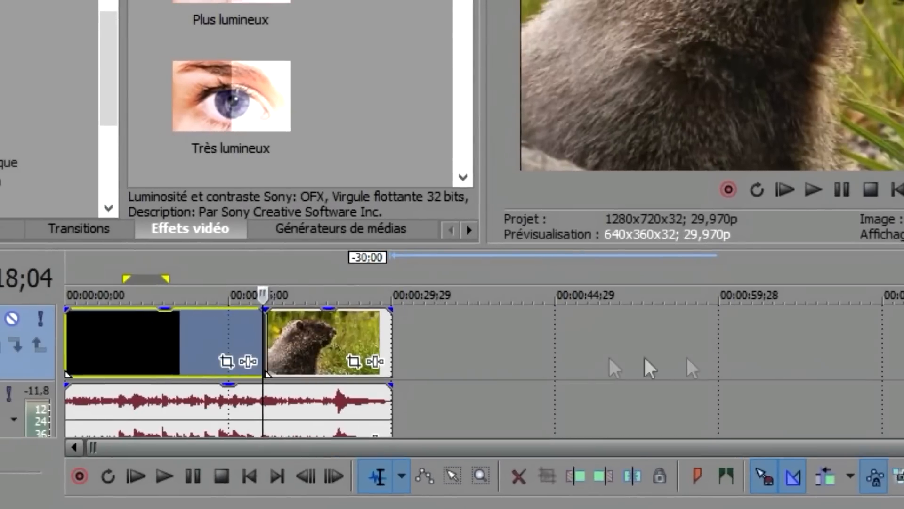
click(180, 332)
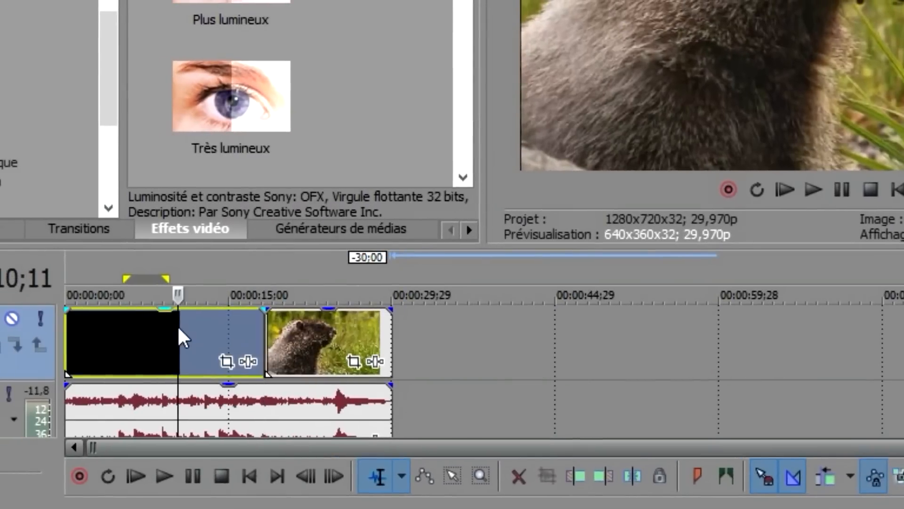
click(262, 332)
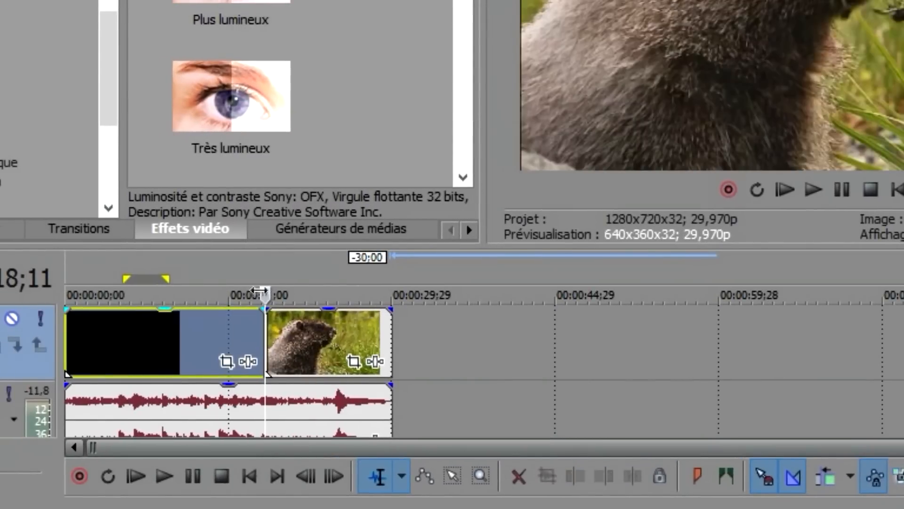
click(168, 330)
scroll(345, 344, up, 10)
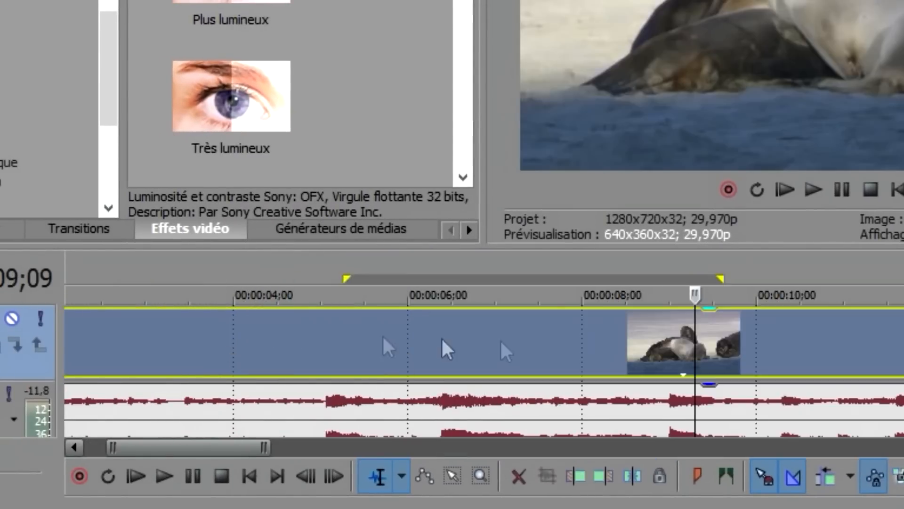
scroll(711, 325, down, 8)
click(656, 331)
scroll(756, 379, up, 16)
scroll(757, 379, down, 1)
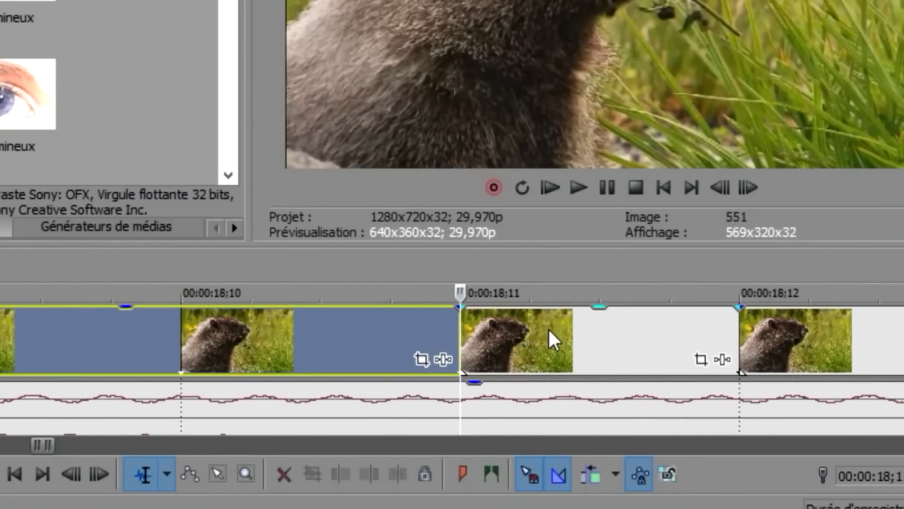
Add a Rapidité speed envelope to the marmot clip
right_click(554, 340)
mouse_move(600, 276)
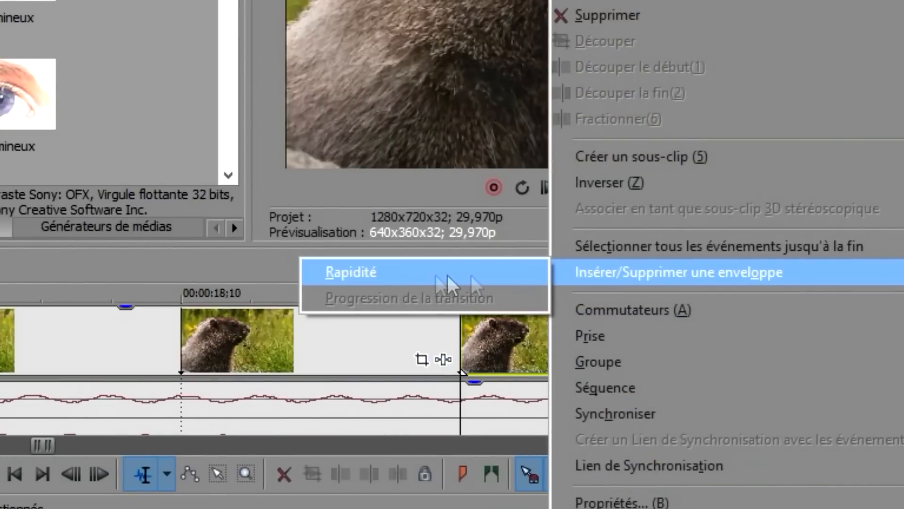
click(381, 274)
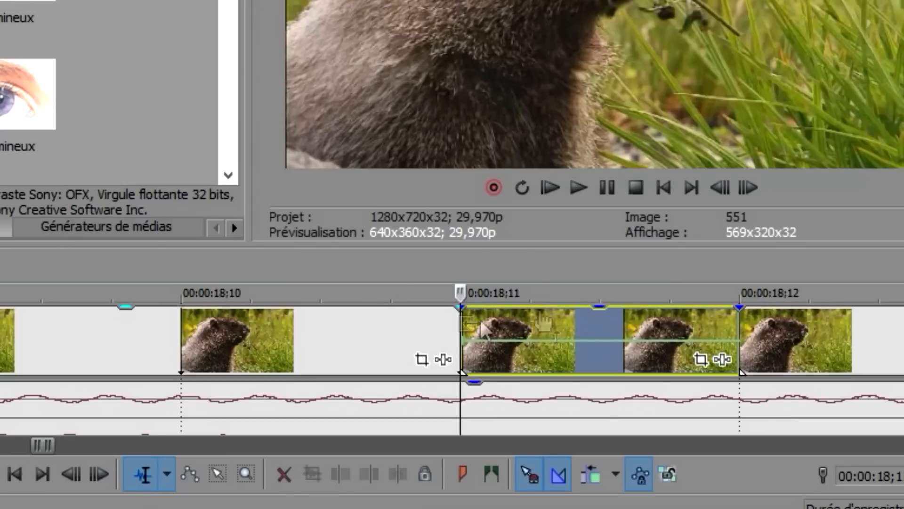
Set the envelope point to 0% to freeze the frame, then select the marmot audio
right_click(463, 354)
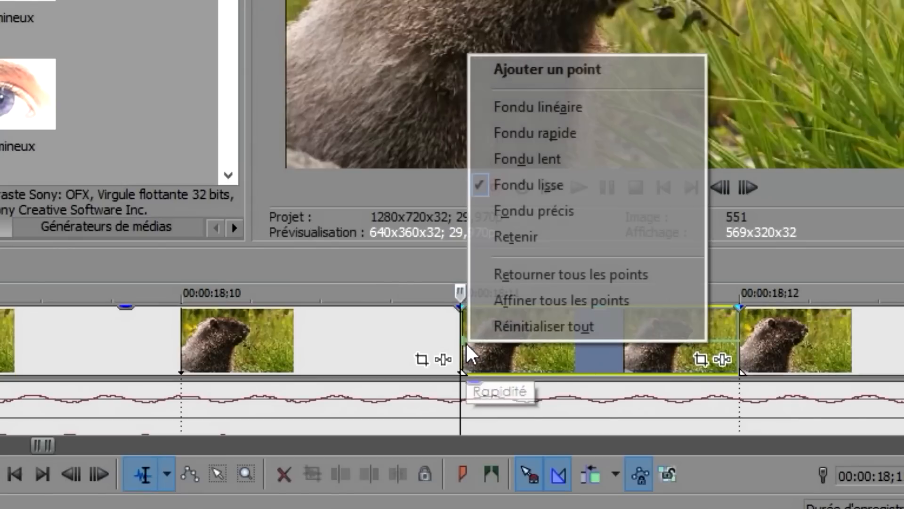
click(445, 328)
right_click(463, 339)
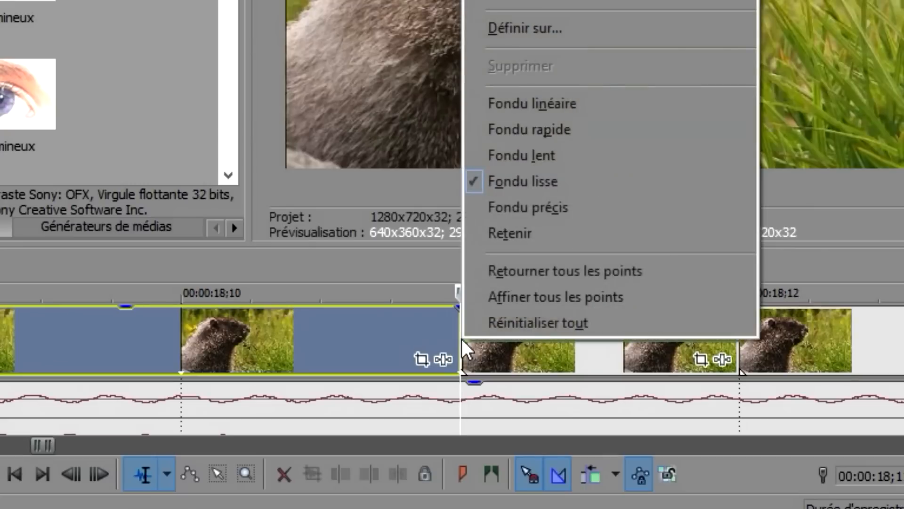
click(549, 35)
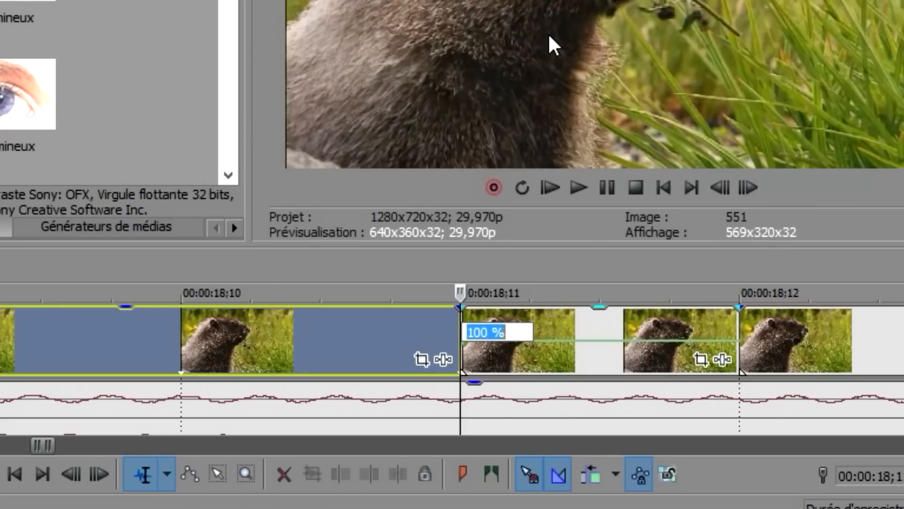
text(0)
key(Return)
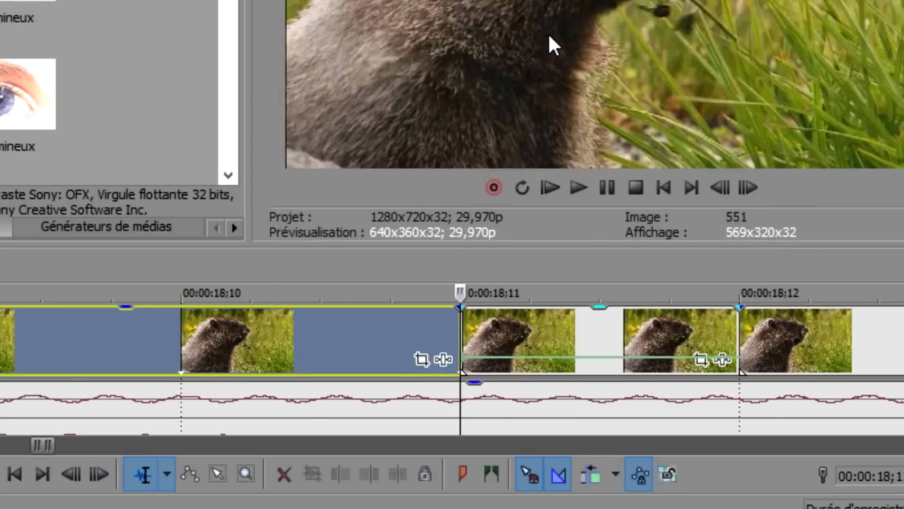
scroll(612, 284, down, 5)
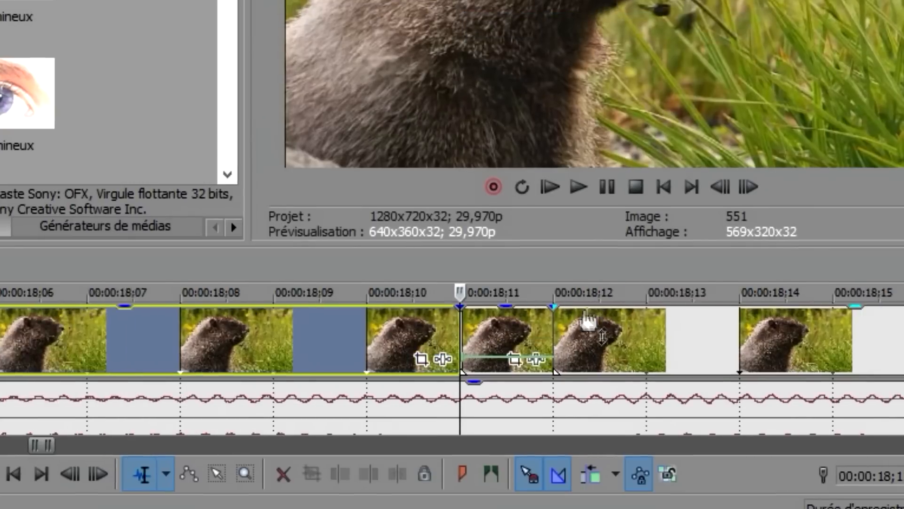
scroll(533, 326, down, 3)
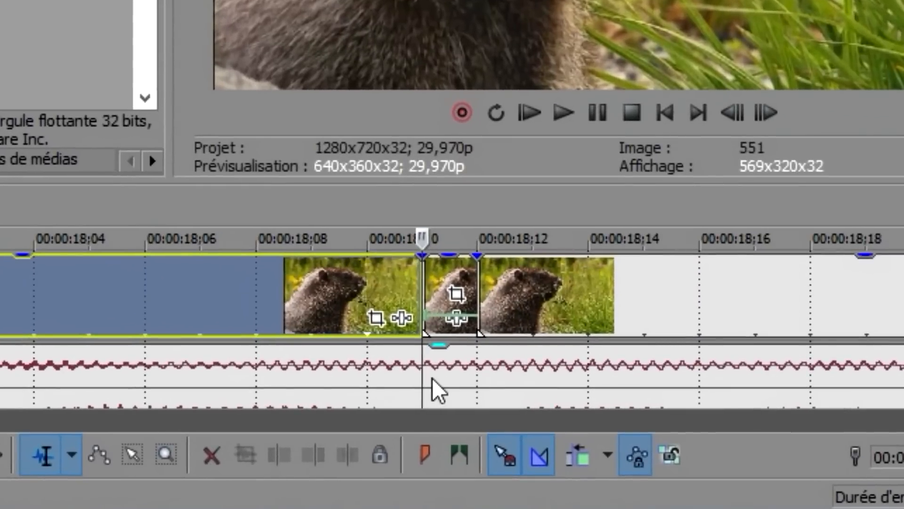
click(463, 411)
Split the audio at the freeze point, move the later audio right, and preview the frozen section
key(s)
drag(434, 383, 895, 322)
scroll(812, 343, down, 6)
click(314, 280)
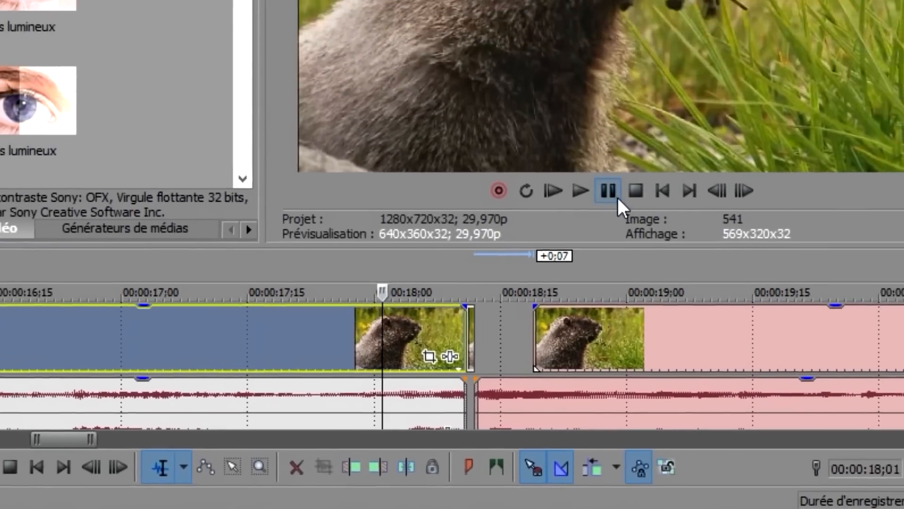
click(567, 131)
click(600, 131)
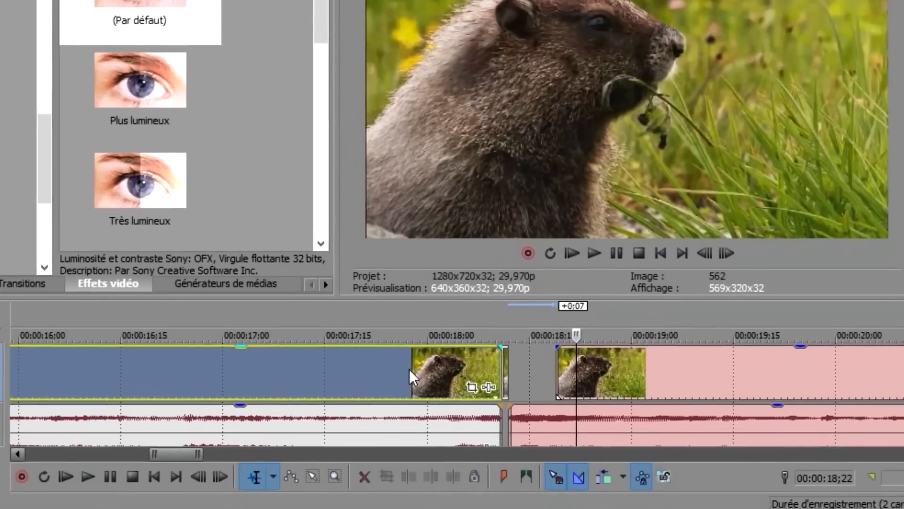
scroll(394, 357, down, 5)
scroll(532, 406, down, 2)
Push the later clips right and lengthen the frozen marmot clip to fill the gap
drag(560, 430, 628, 427)
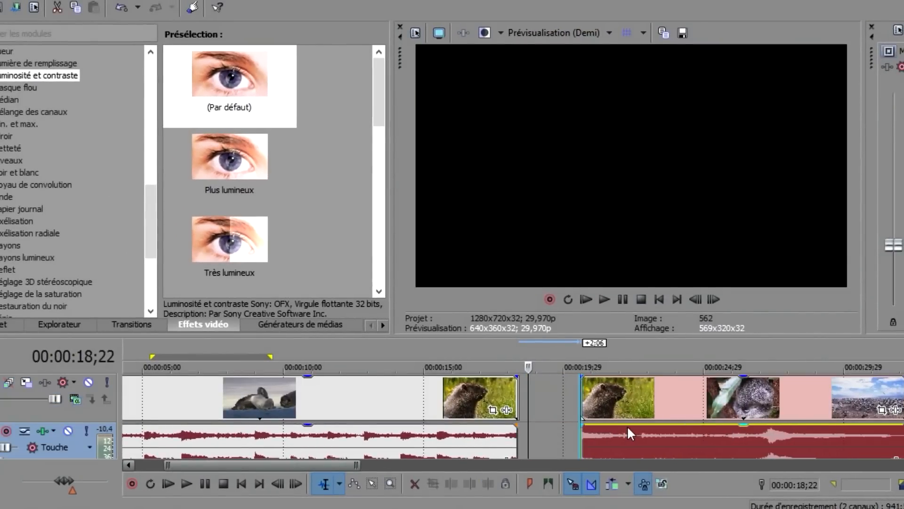
scroll(509, 406, up, 5)
click(428, 397)
scroll(535, 399, up, 6)
scroll(809, 408, down, 2)
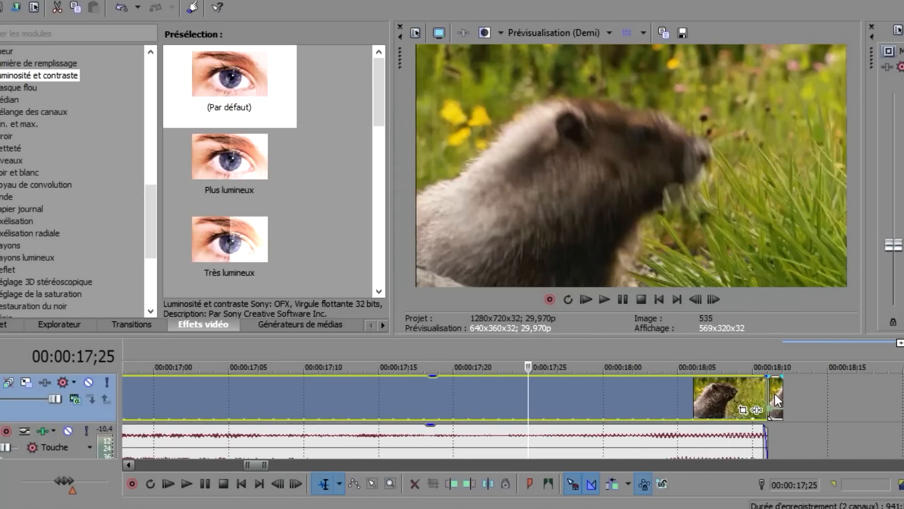
drag(780, 394, 738, 394)
scroll(673, 428, down, 3)
scroll(677, 434, down, 6)
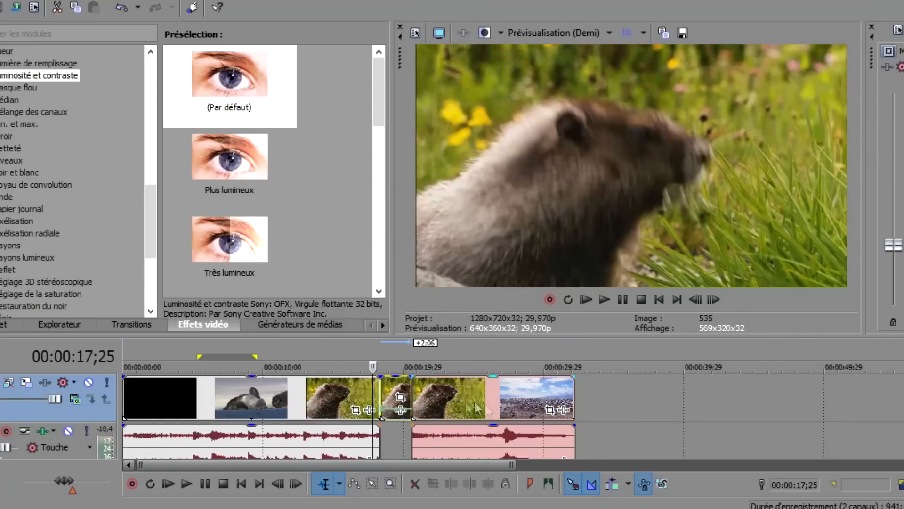
Play the edit from the marmot clip, then undo the stretched freeze-frame piece with Ctrl+Z
click(362, 396)
click(620, 295)
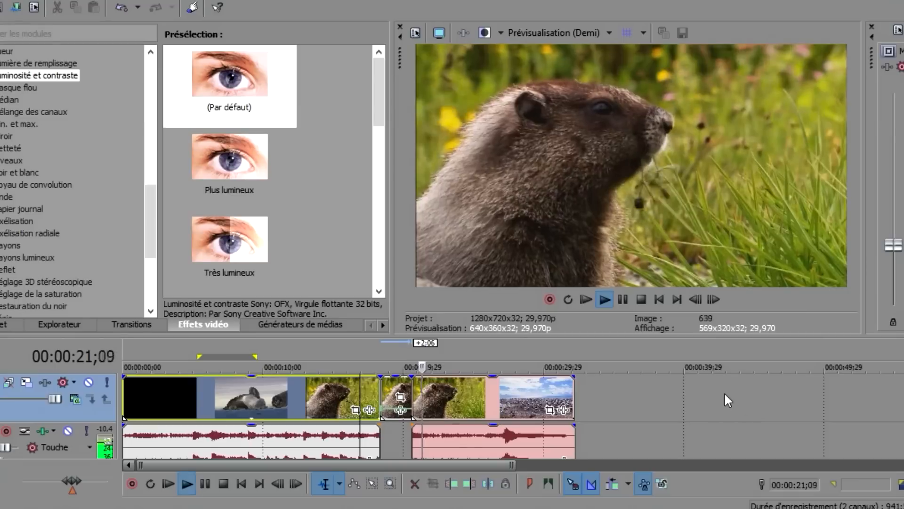
click(623, 300)
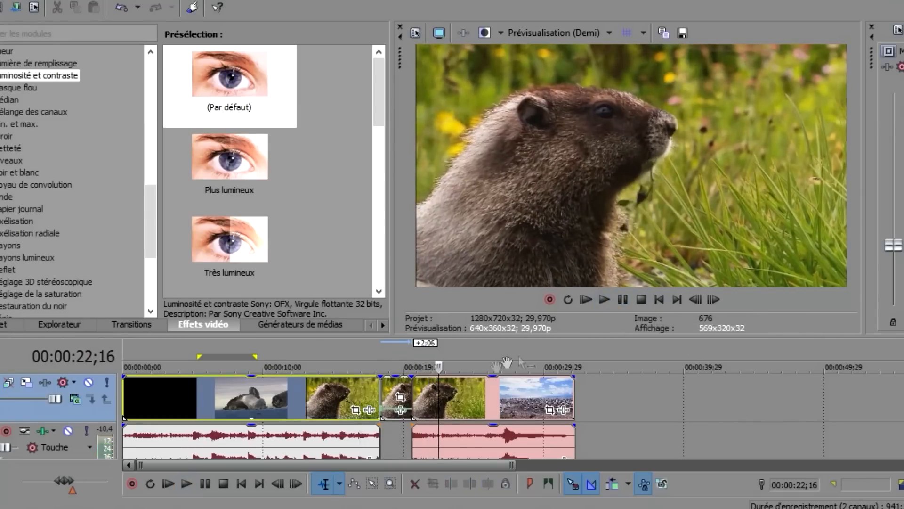
click(320, 392)
key(ctrl+z)
key(ctrl+z)
key(ctrl+z)
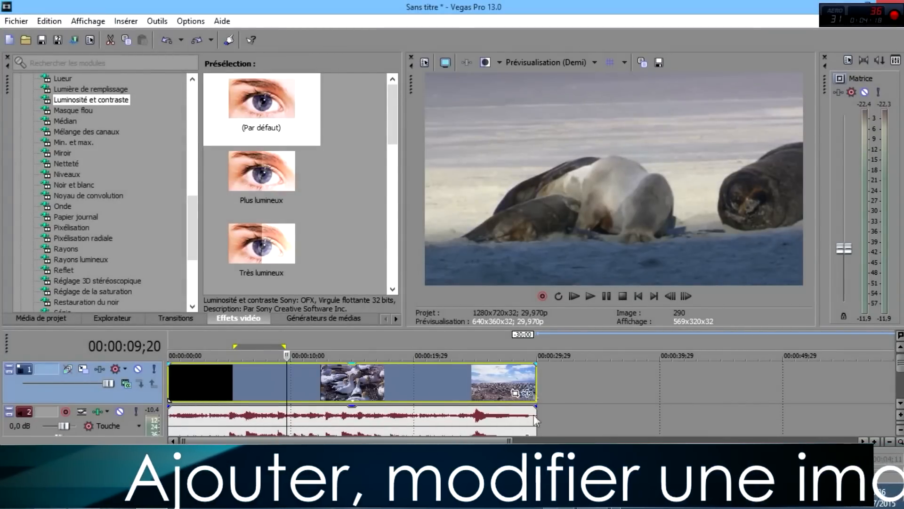
Drag the logo image from File Explorer onto the empty part of track 1 near 00:00:31
click(324, 378)
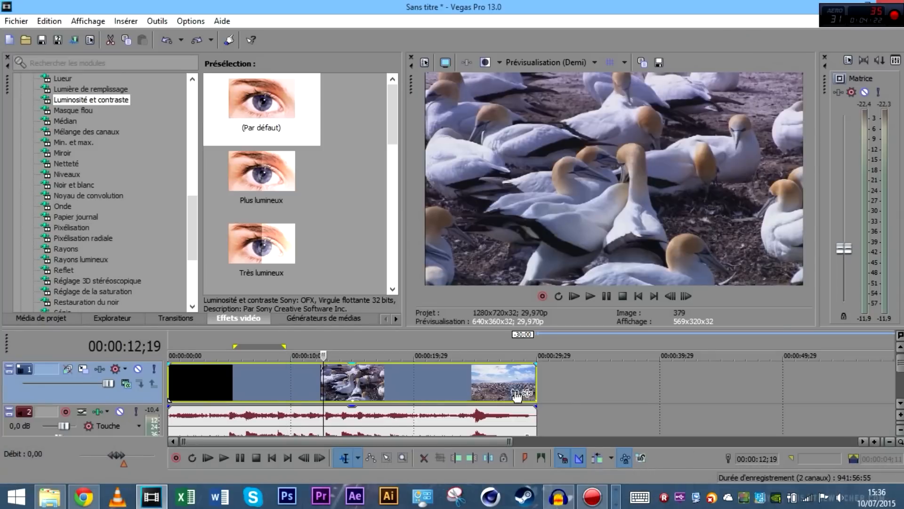
click(51, 498)
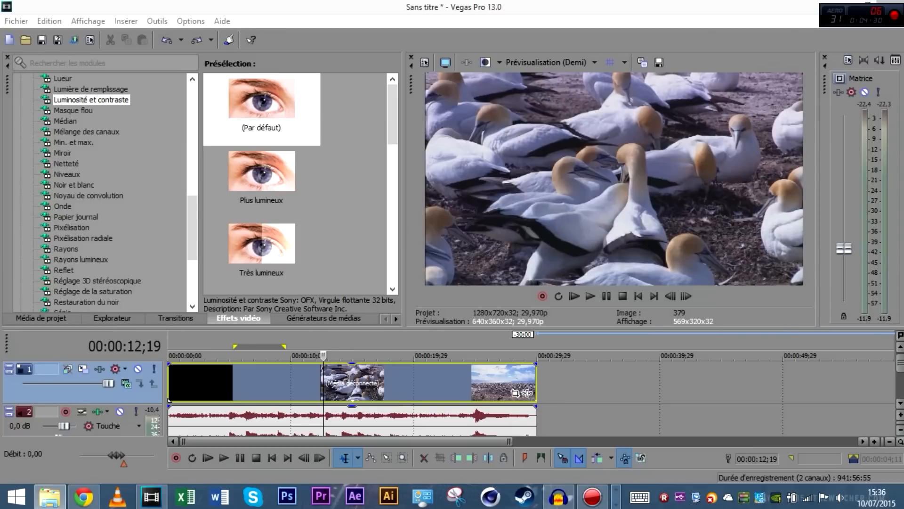
drag(903, 488, 563, 373)
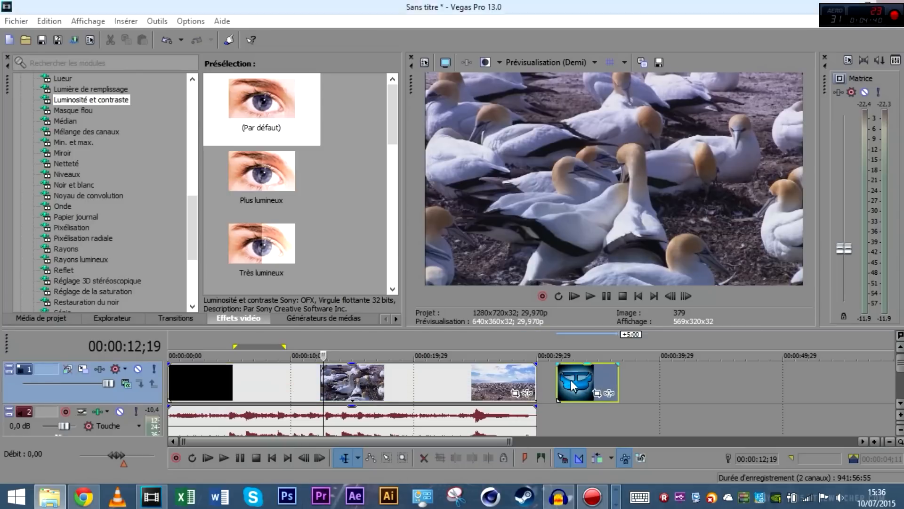
click(571, 380)
Insert a new top video track and drop the logo clip on it over the marmot shot near 00:00:18;28
click(432, 384)
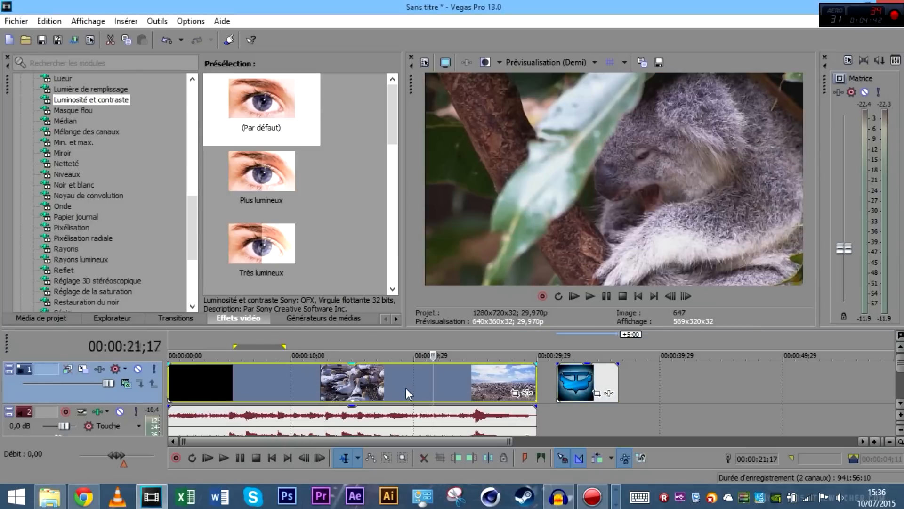
click(406, 388)
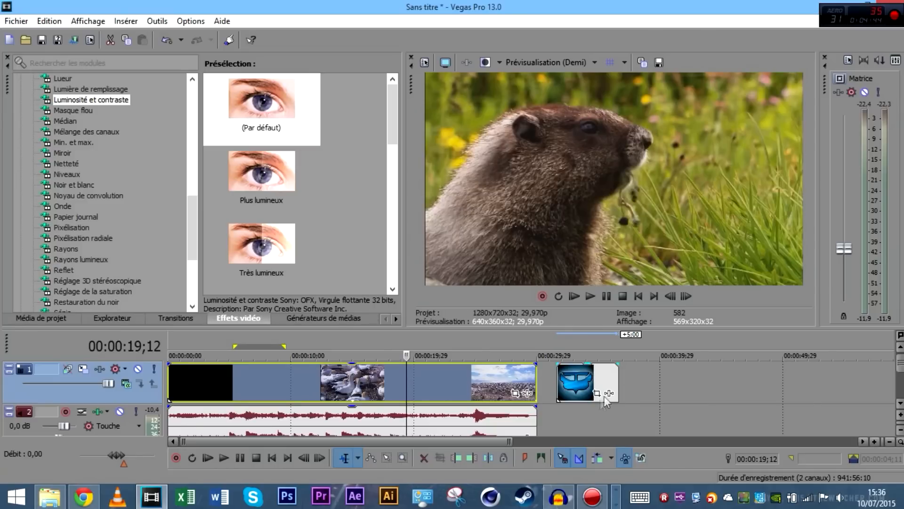
scroll(635, 391, down, 3)
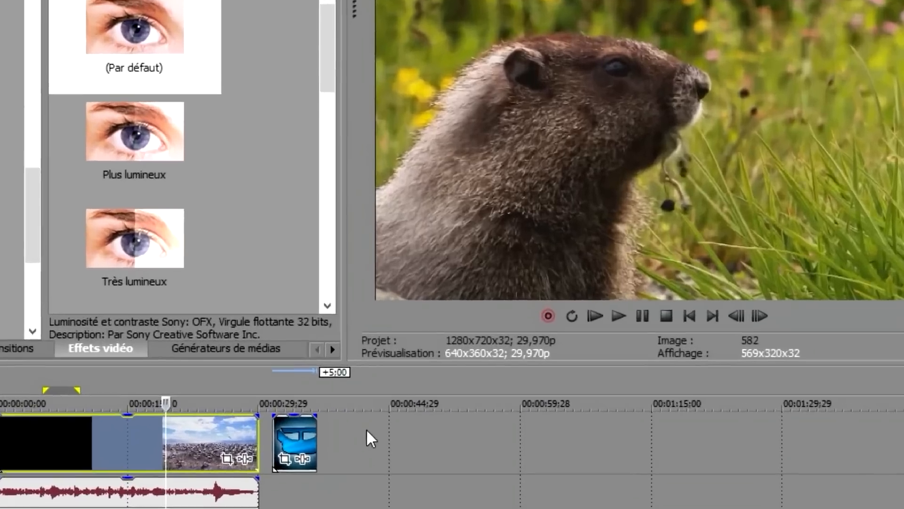
right_click(422, 383)
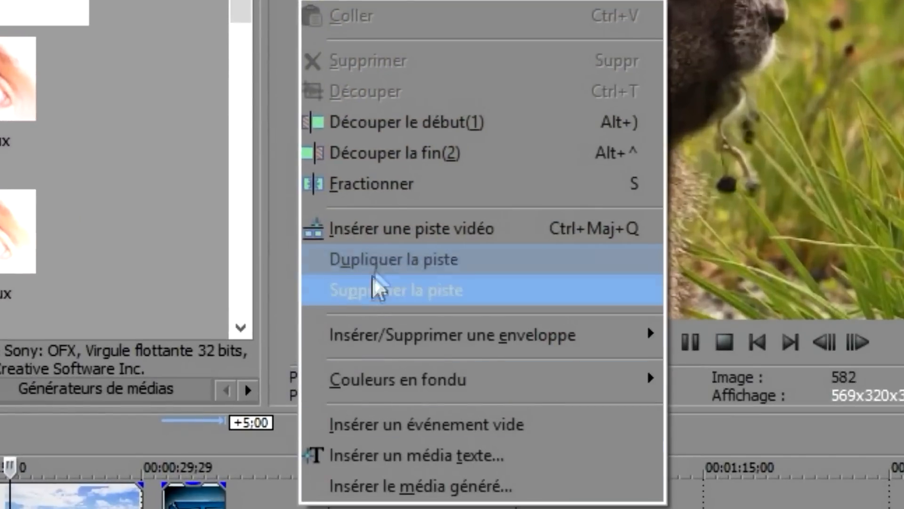
click(390, 241)
drag(195, 508, 167, 508)
drag(659, 320, 479, 318)
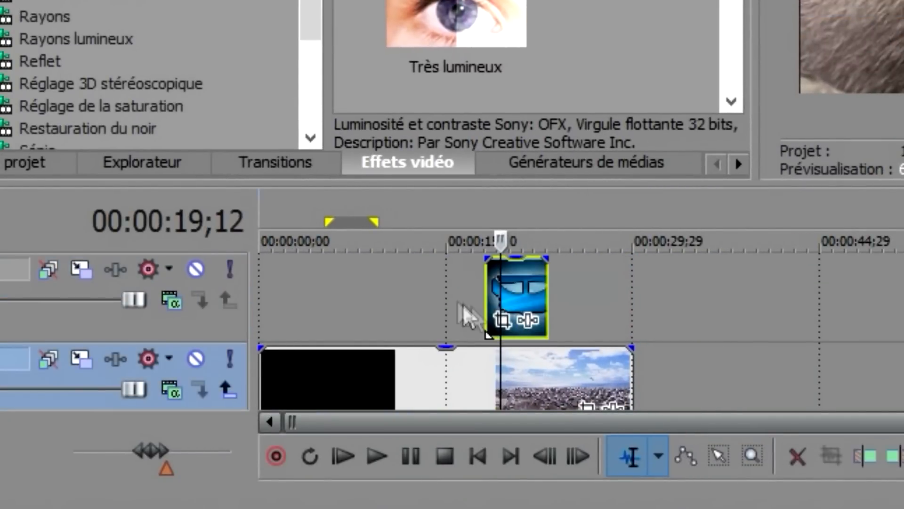
click(427, 309)
click(398, 505)
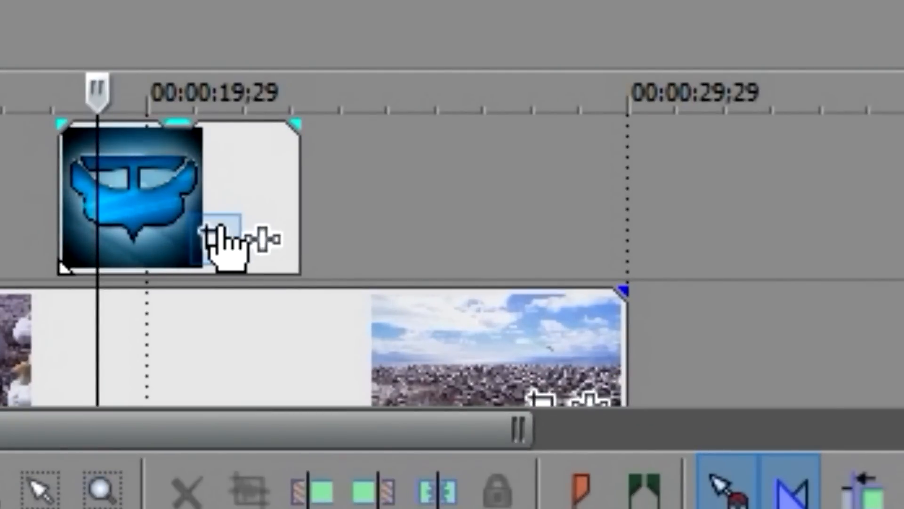
Open the logo event's Pan/Crop and enlarge its crop frame to 994,3, centred at 400,0
click(219, 231)
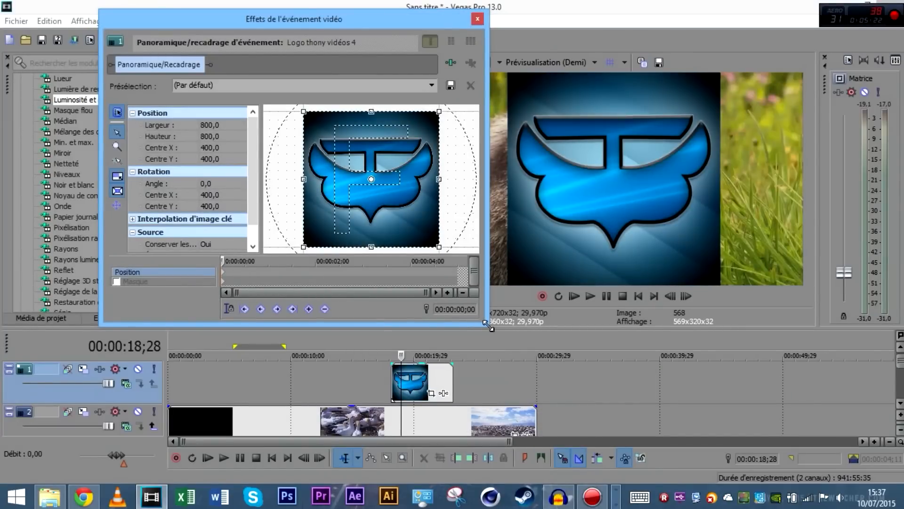
drag(490, 326, 620, 362)
drag(473, 20, 364, 27)
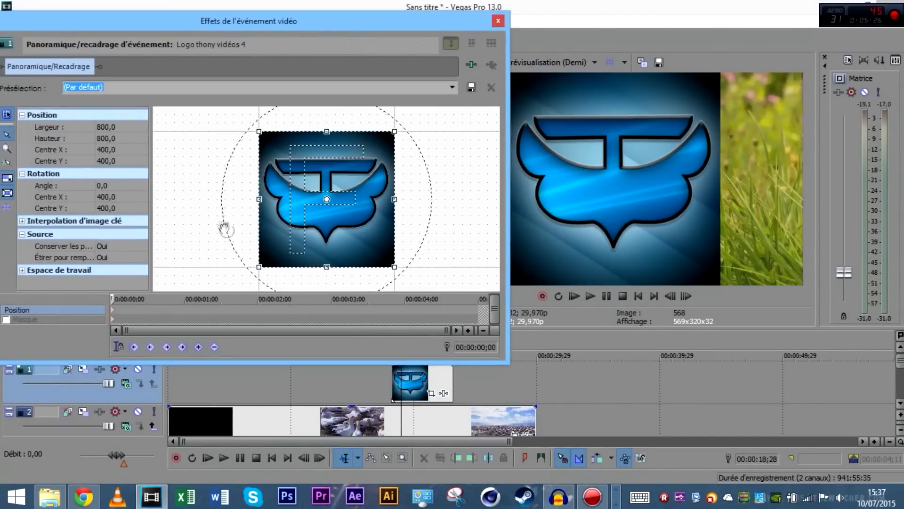
drag(376, 268, 402, 274)
scroll(389, 223, down, 2)
drag(362, 235, 340, 219)
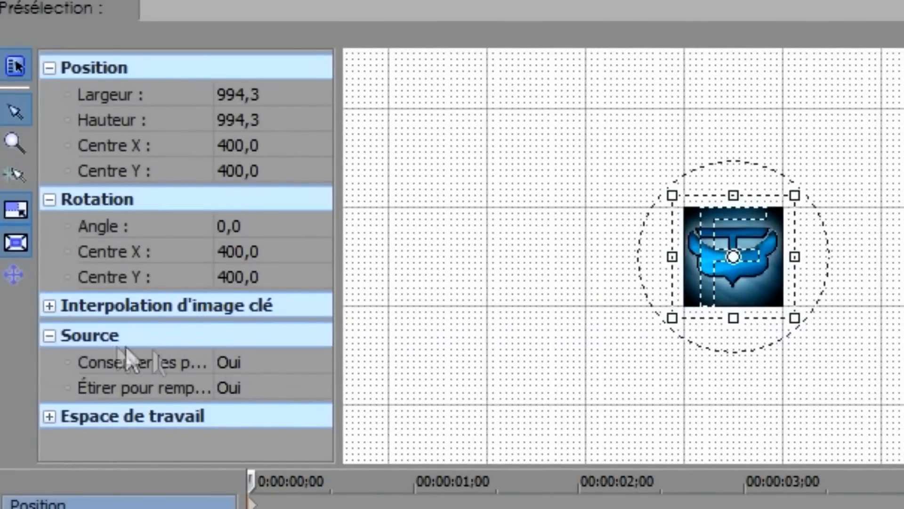
Turn off keeping source proportions in the logo's Pan/Crop settings
click(248, 364)
click(192, 363)
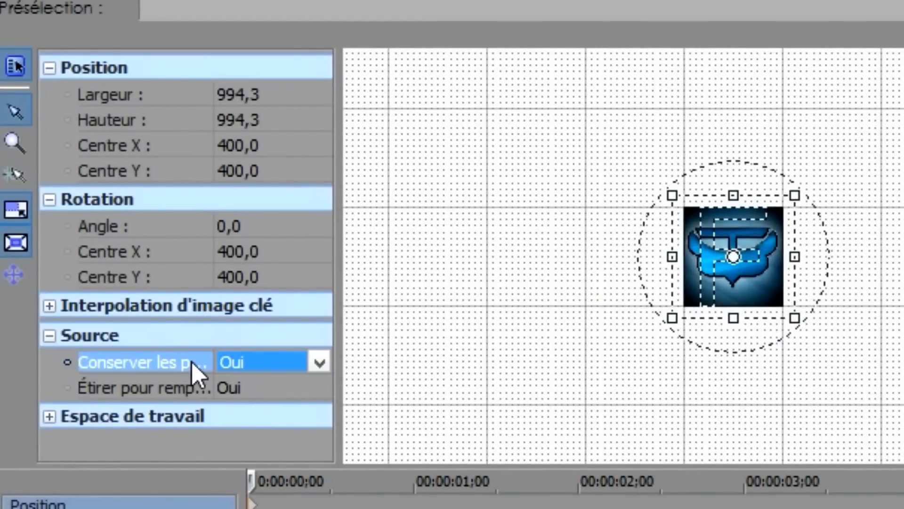
click(242, 370)
click(270, 401)
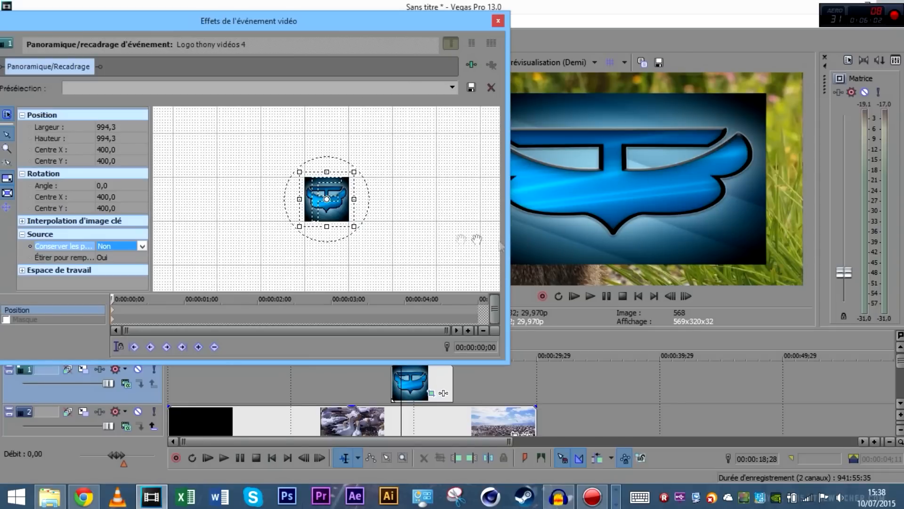
Reframe the logo to 4758,5 × 2711,2 in the top-right corner, then close Pan/Crop
mouse_move(358, 228)
mouse_down()
mouse_move(363, 222)
mouse_move(390, 240)
mouse_move(347, 218)
mouse_move(355, 236)
mouse_up()
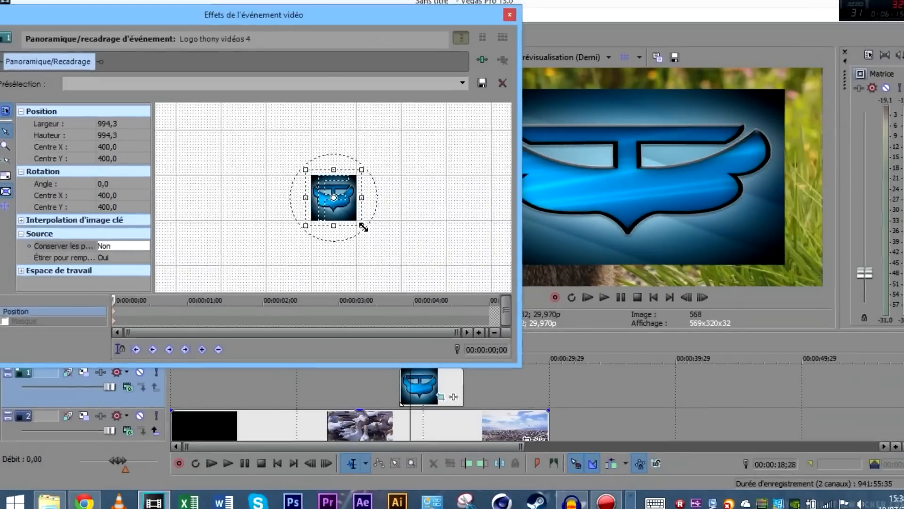
drag(363, 227, 404, 238)
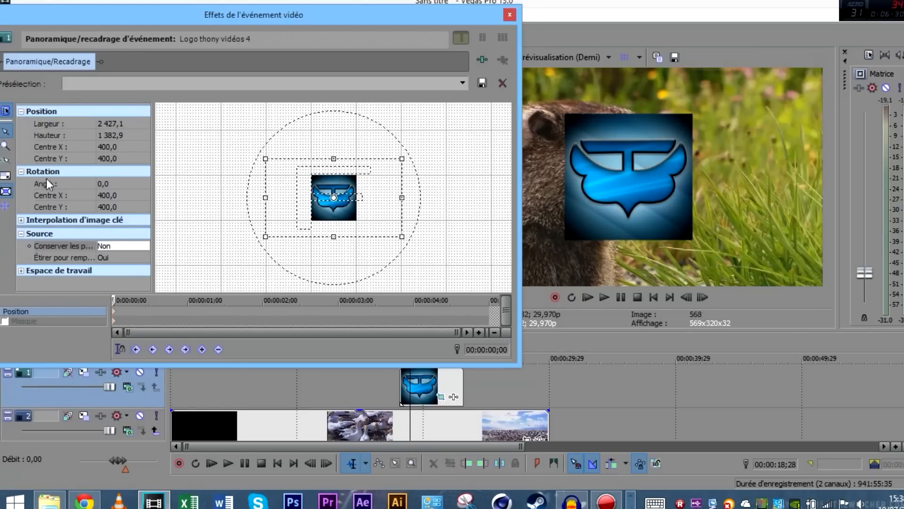
drag(403, 238, 470, 296)
drag(359, 189, 292, 218)
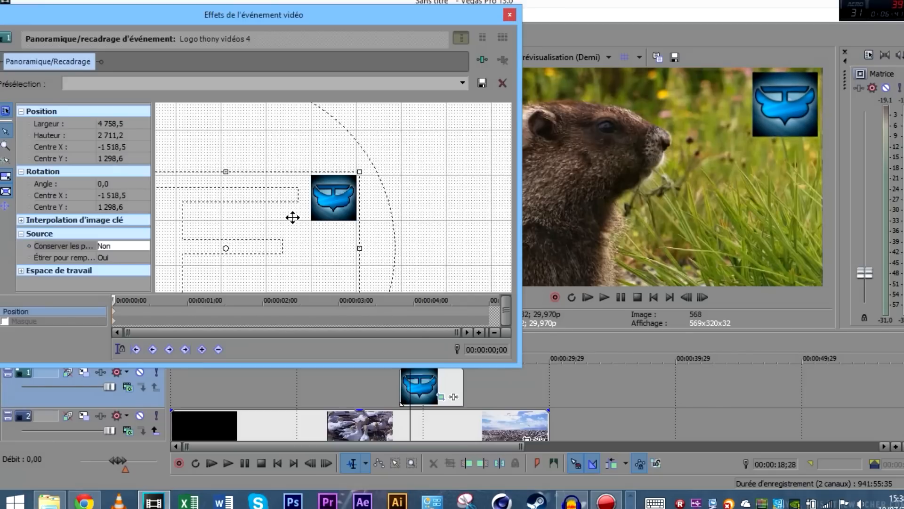
click(510, 14)
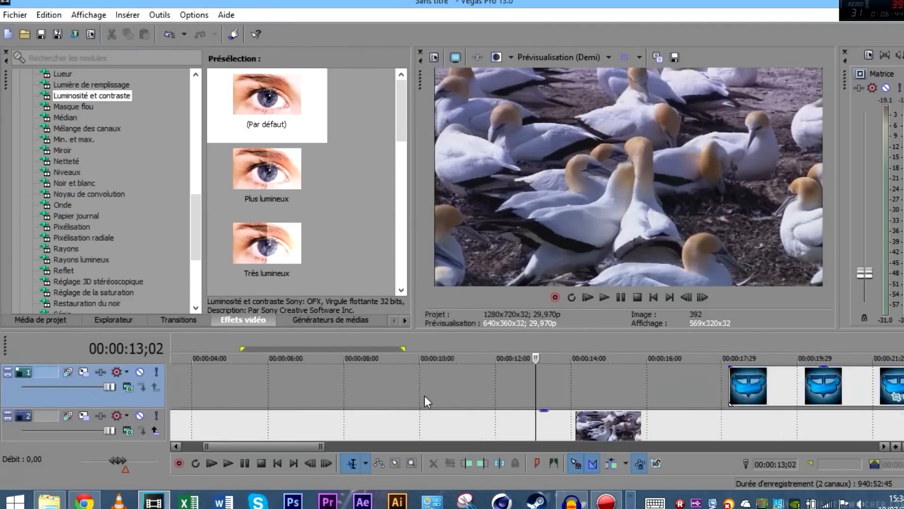
Add a fade-in to the start of the logo event and preview it
scroll(427, 397, down, 2)
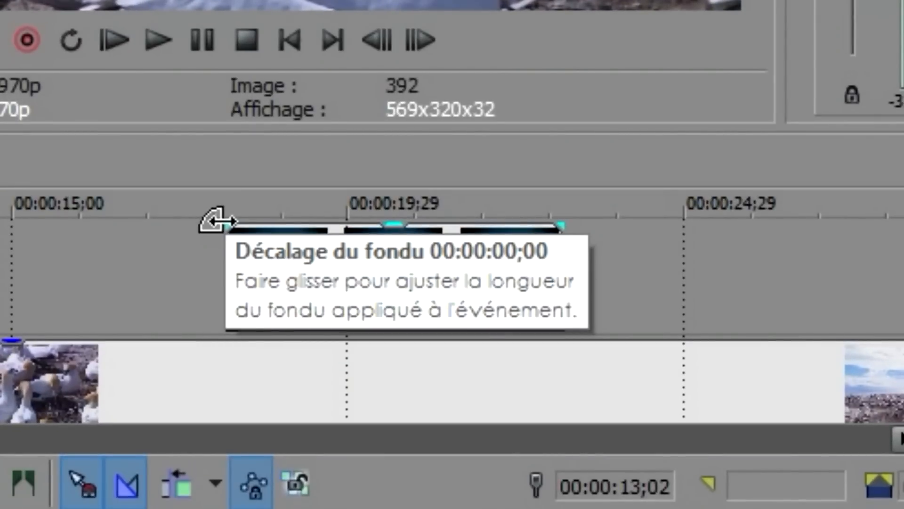
drag(218, 220, 303, 230)
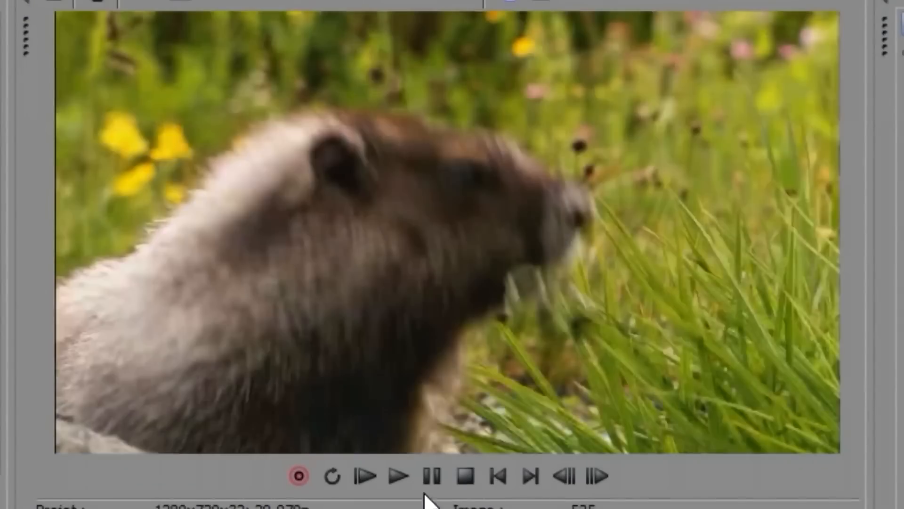
key(space)
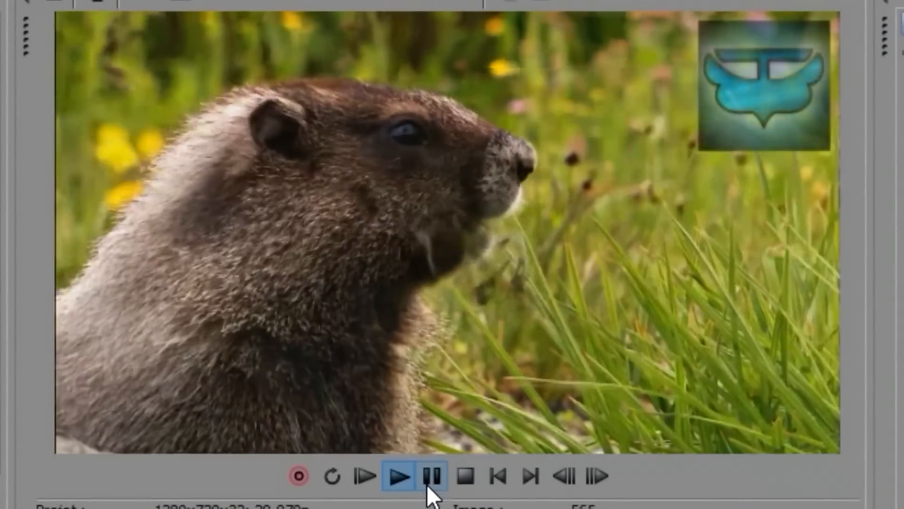
click(427, 485)
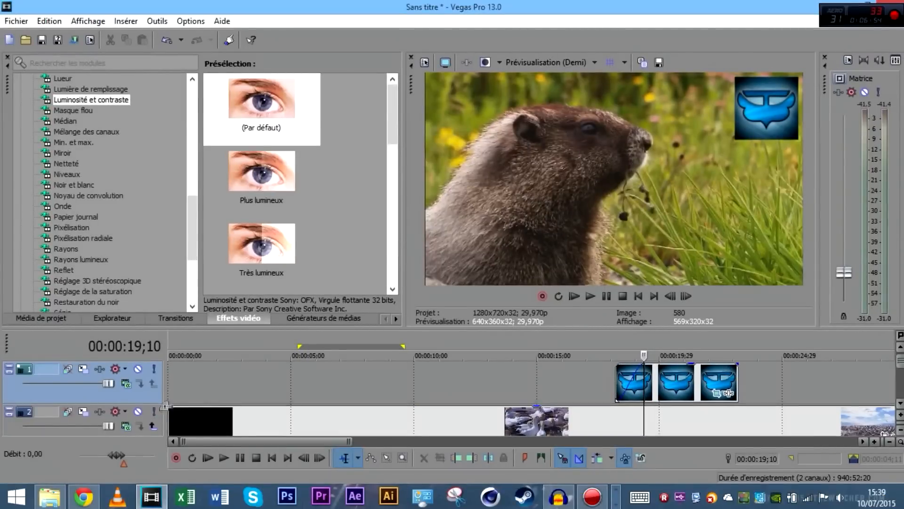
Fade in the opening video clip and play it from the start to check
click(174, 412)
drag(164, 405, 288, 405)
click(638, 296)
click(590, 296)
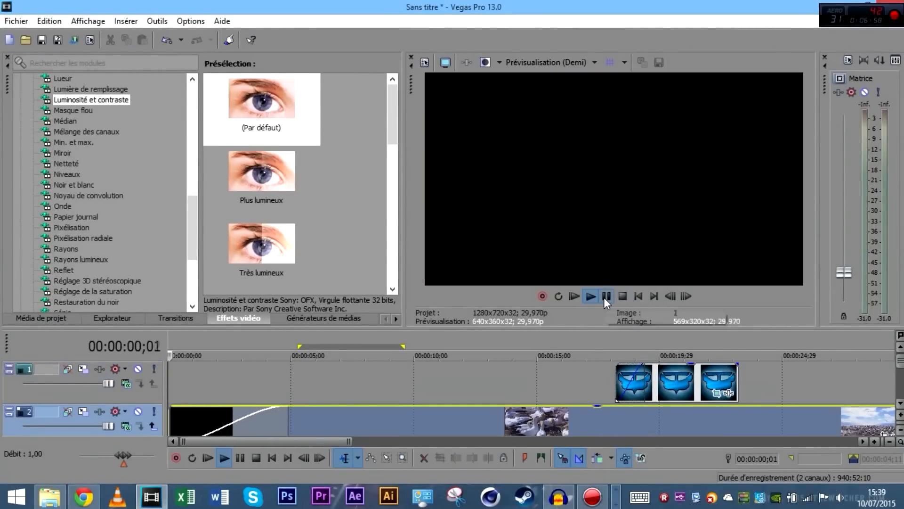
click(607, 296)
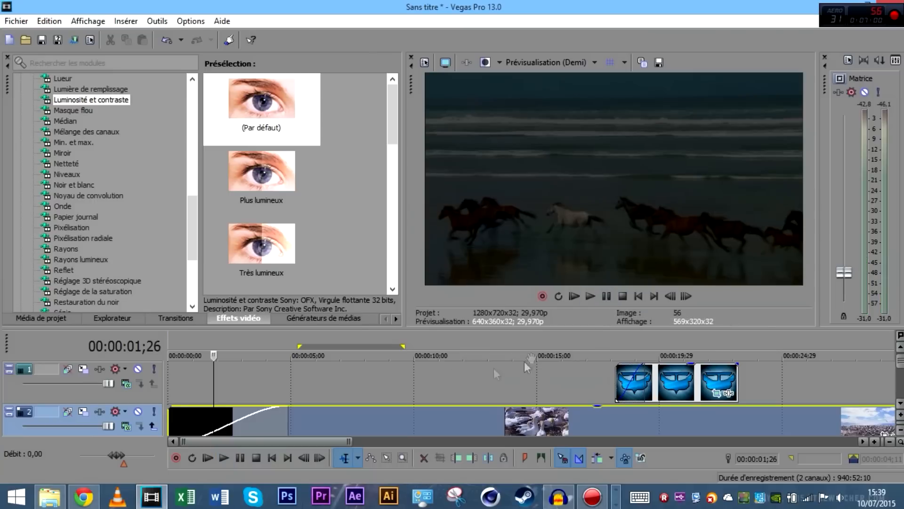
Fade in the start of the audio event and play back from the beginning
scroll(429, 390, down, 2)
scroll(392, 391, up, 2)
scroll(227, 383, down, 1)
drag(167, 406, 289, 406)
click(638, 296)
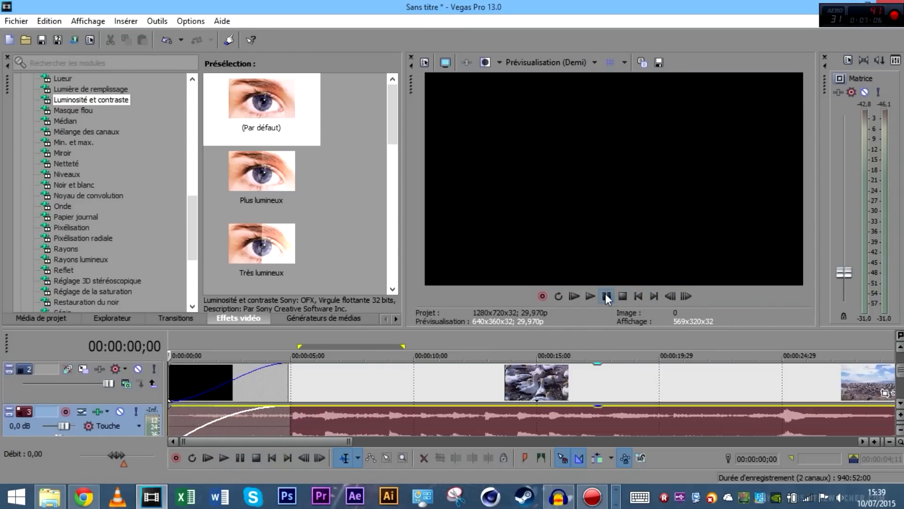
key(space)
Raise the Master volume, then lower it slightly, and stop playback
drag(842, 272, 832, 230)
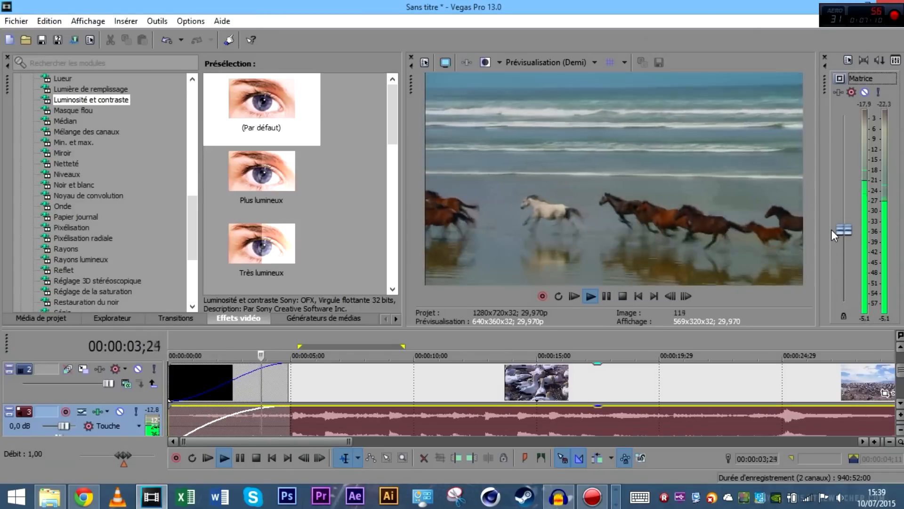
drag(832, 230, 753, 283)
click(607, 296)
scroll(569, 399, up, 1)
scroll(568, 395, down, 4)
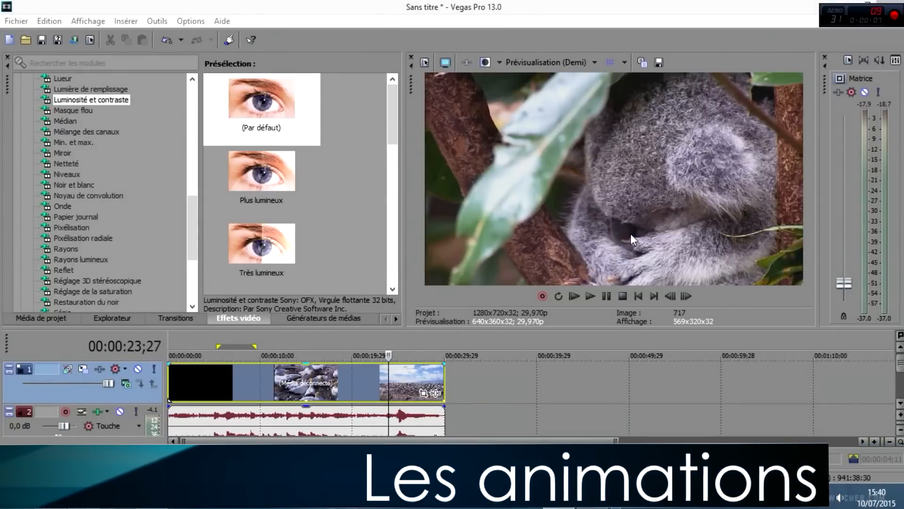
Open Pan/Crop for the Faune by Windows Seven event and frame it at 1 260,0 × 708,7
click(363, 378)
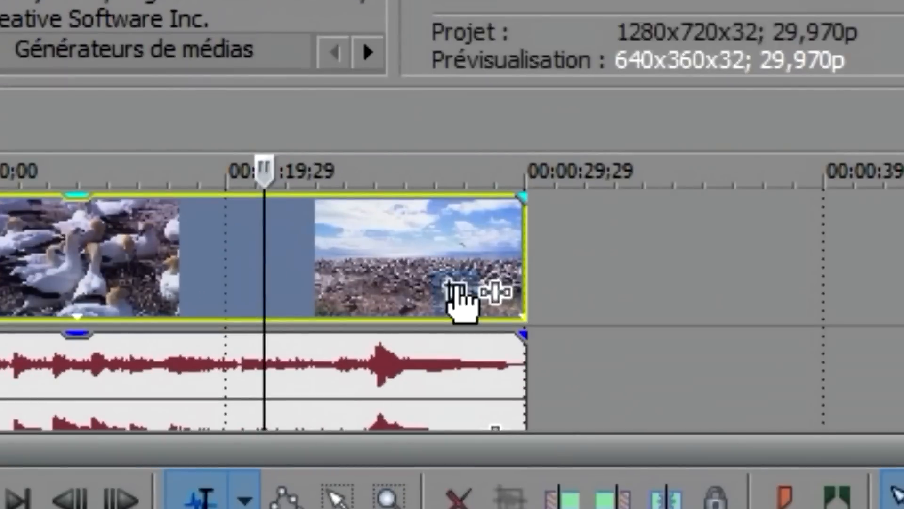
click(453, 290)
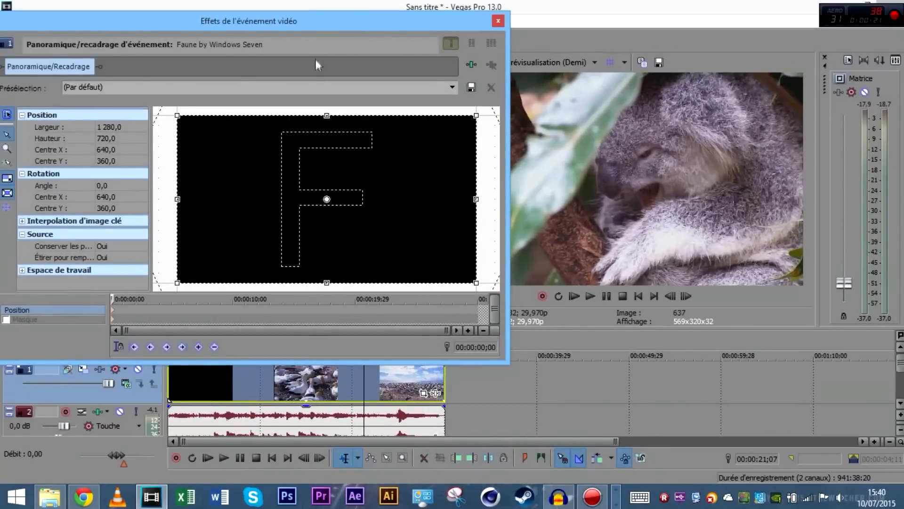
drag(320, 34, 341, 23)
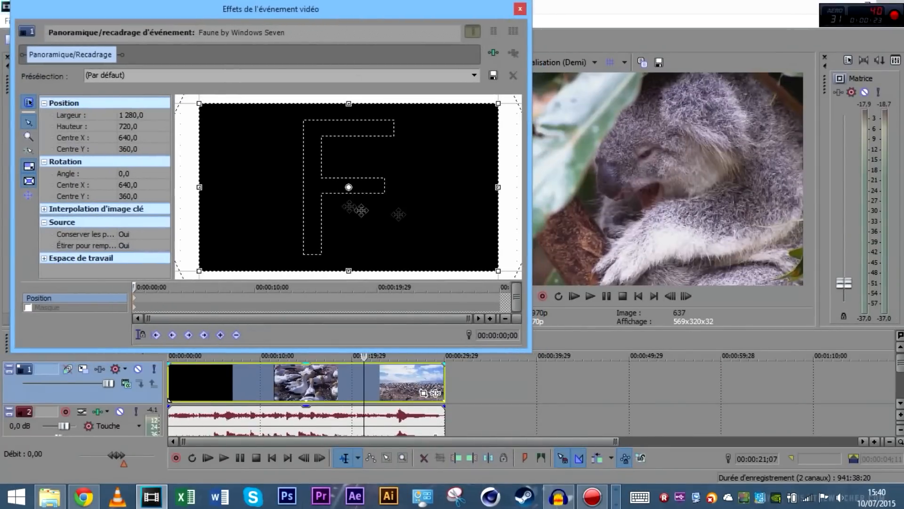
scroll(450, 213, down, 3)
drag(434, 233, 432, 254)
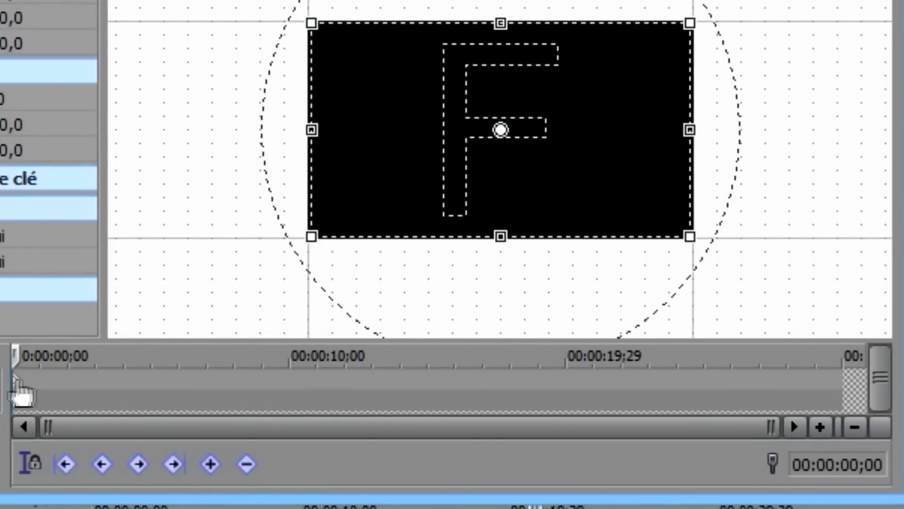
scroll(73, 400, up, 3)
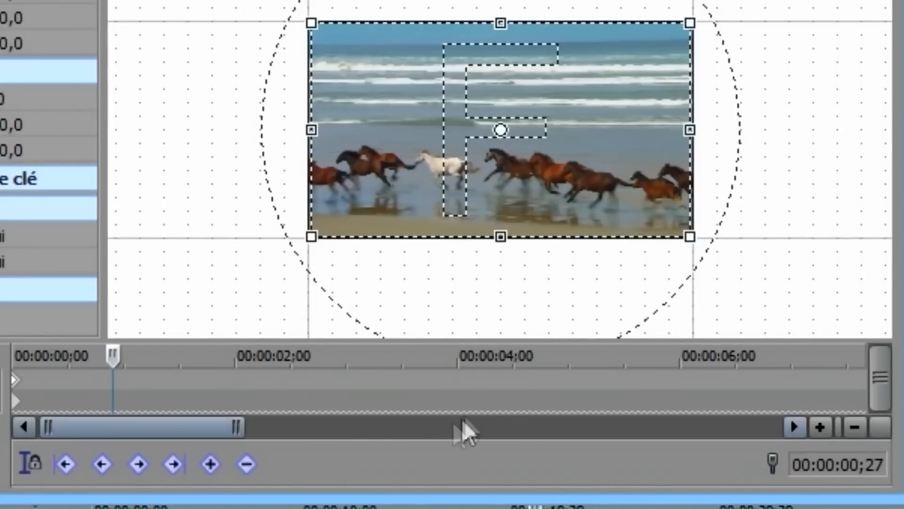
Add a Pan/Crop keyframe at about 04;05 in the Faune event
drag(112, 354, 204, 390)
drag(273, 407, 475, 390)
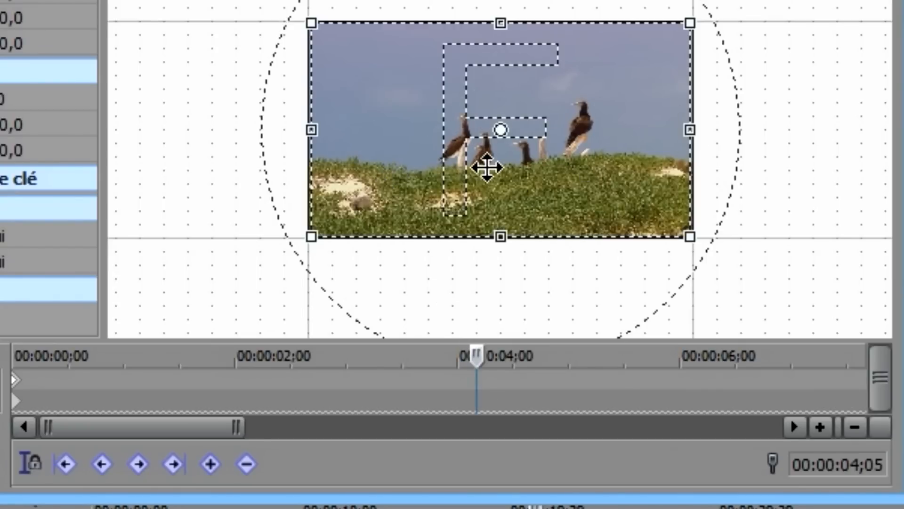
double_click(477, 382)
drag(473, 359, 799, 396)
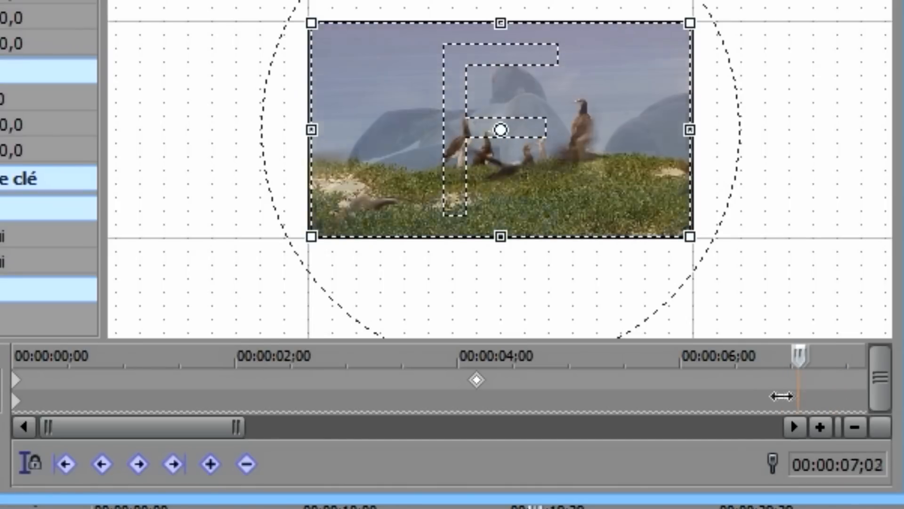
Create a tighter zoomed-in keyframe on the birds at 06;28
click(782, 396)
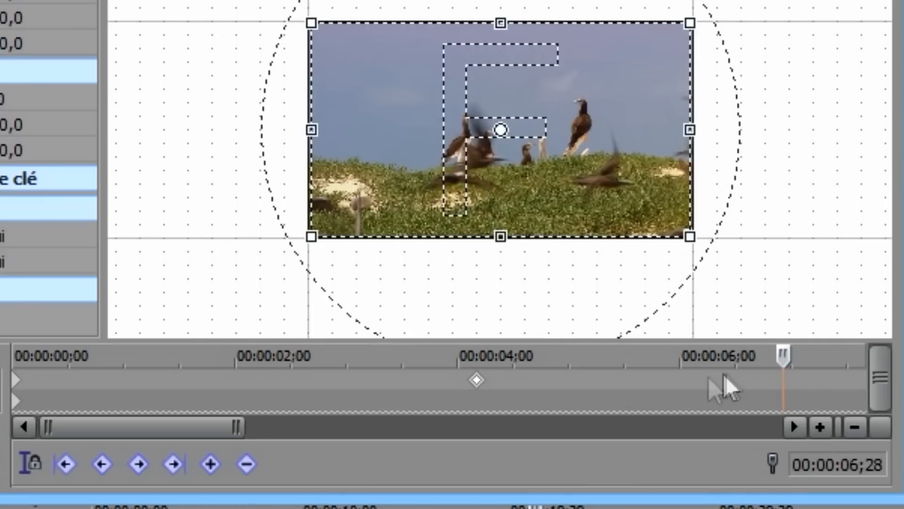
drag(690, 236, 586, 181)
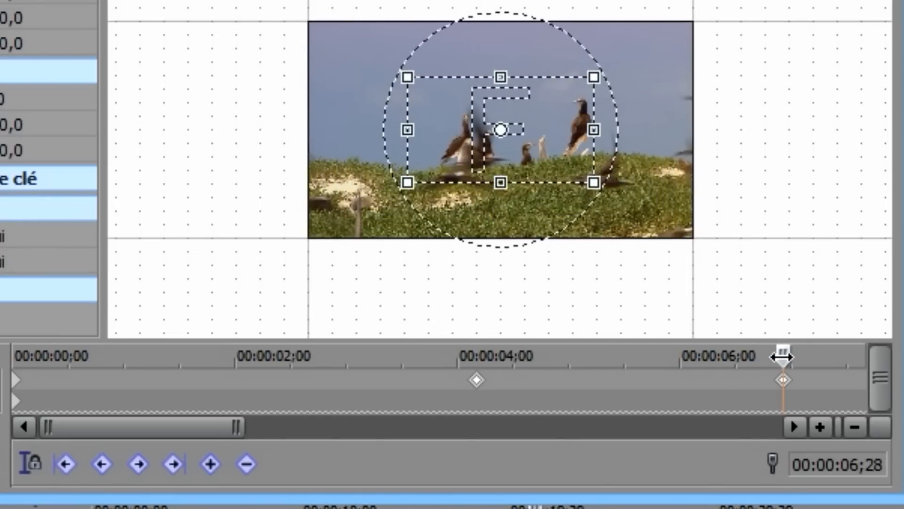
drag(781, 357, 377, 369)
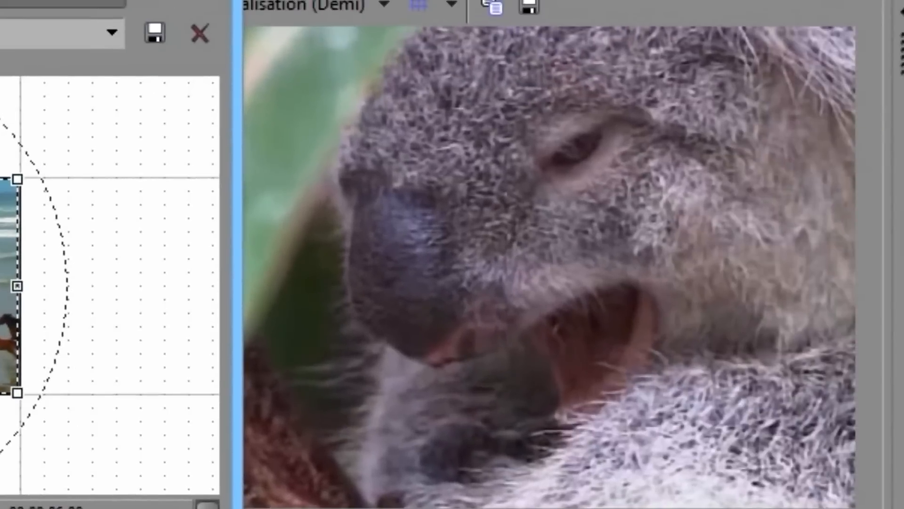
Pause the preview and copy the first full-frame Pan/Crop keyframe
click(222, 1)
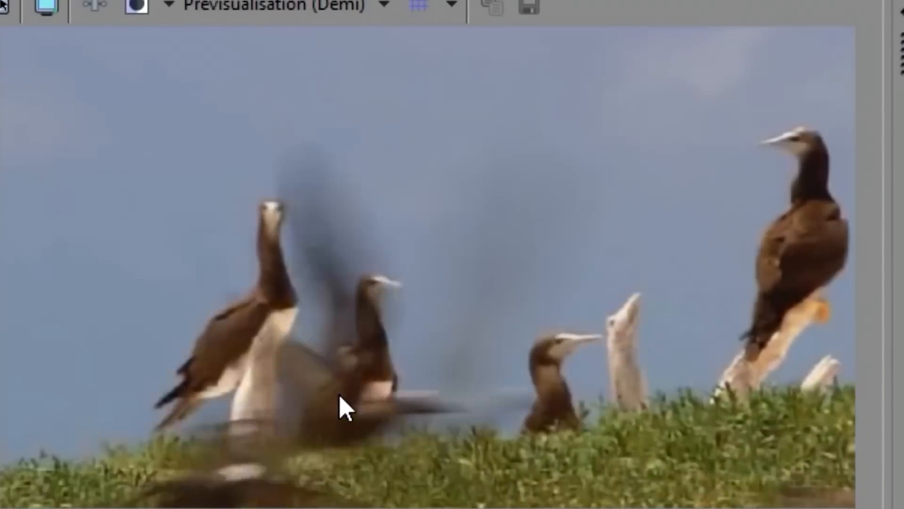
key(space)
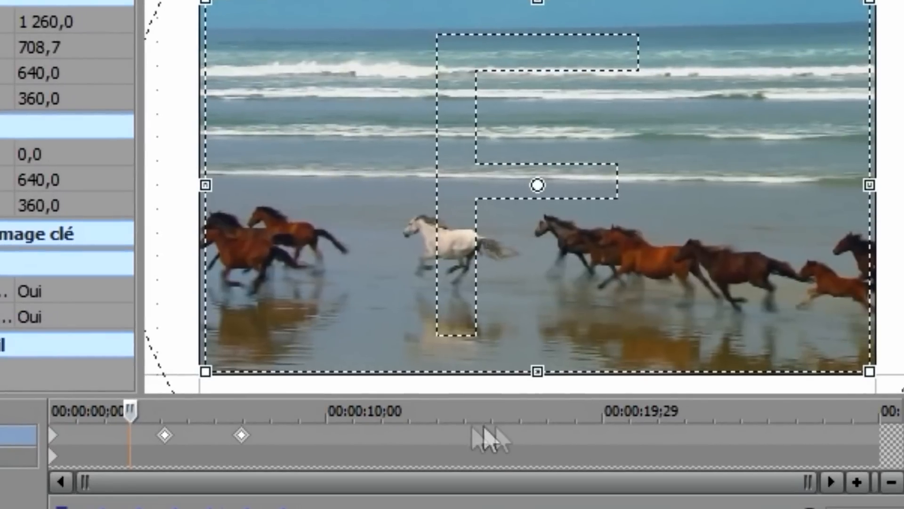
right_click(60, 445)
click(78, 488)
Add a keyframe after the close-up near 00:00:08, paste the copied keyframe there, and play the animation
drag(128, 404, 328, 417)
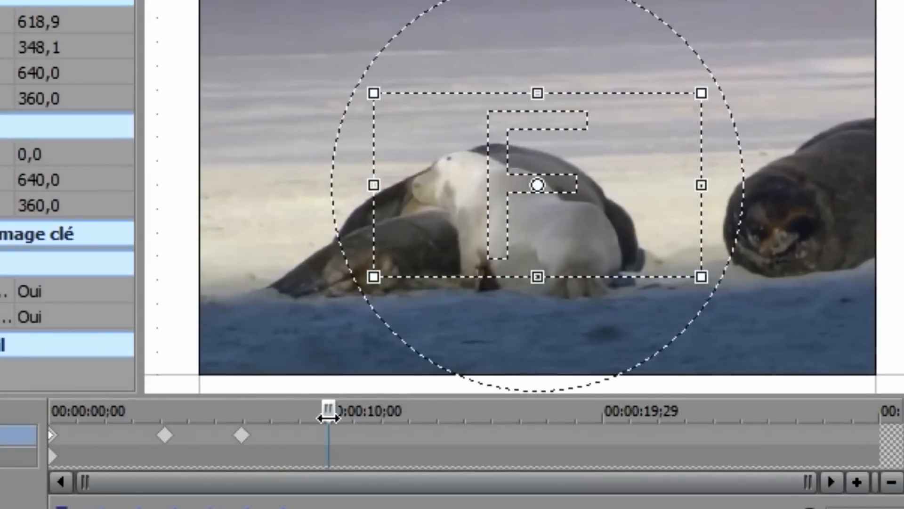
click(241, 435)
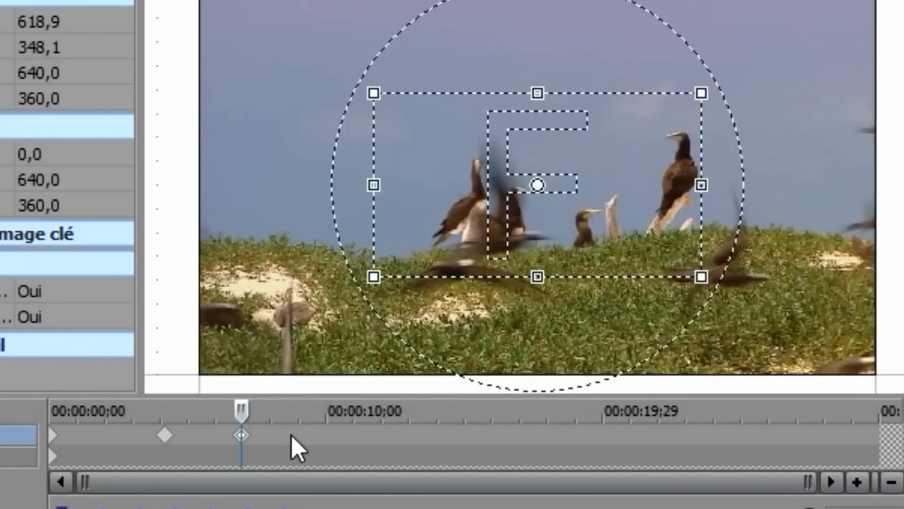
double_click(286, 435)
drag(284, 411, 325, 418)
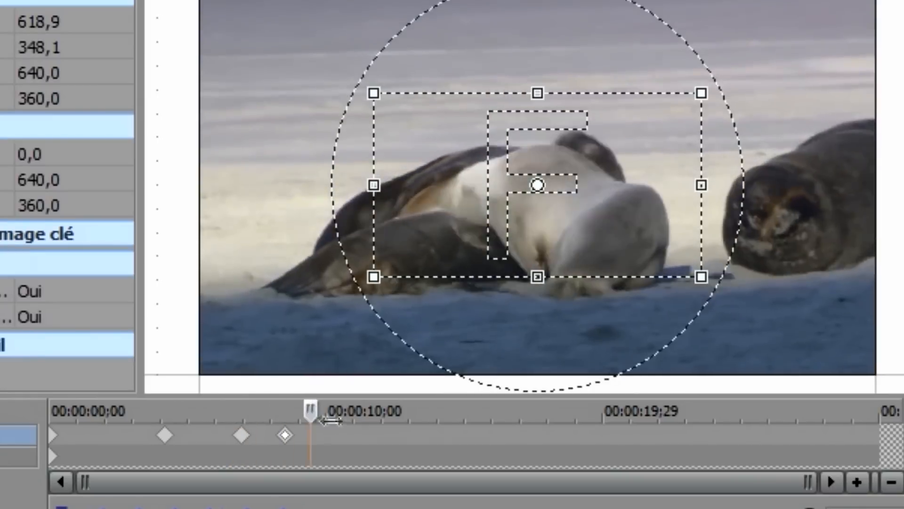
right_click(337, 435)
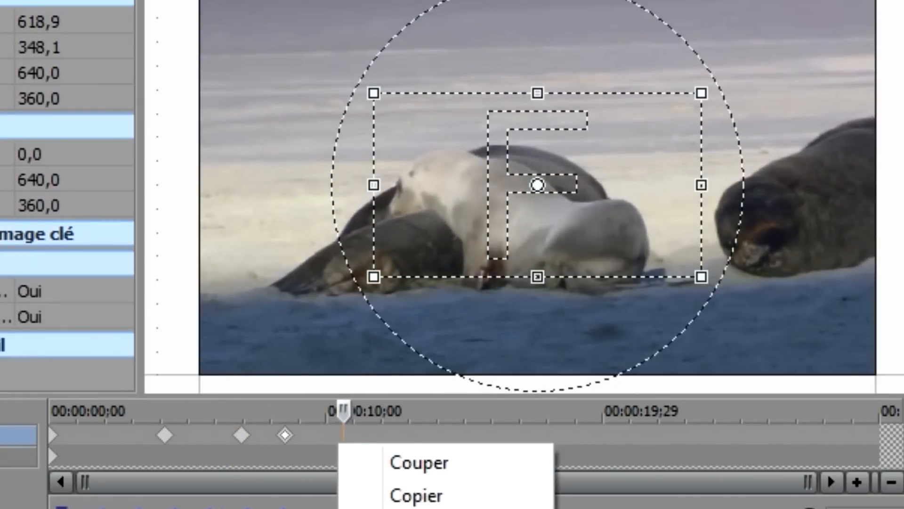
click(415, 508)
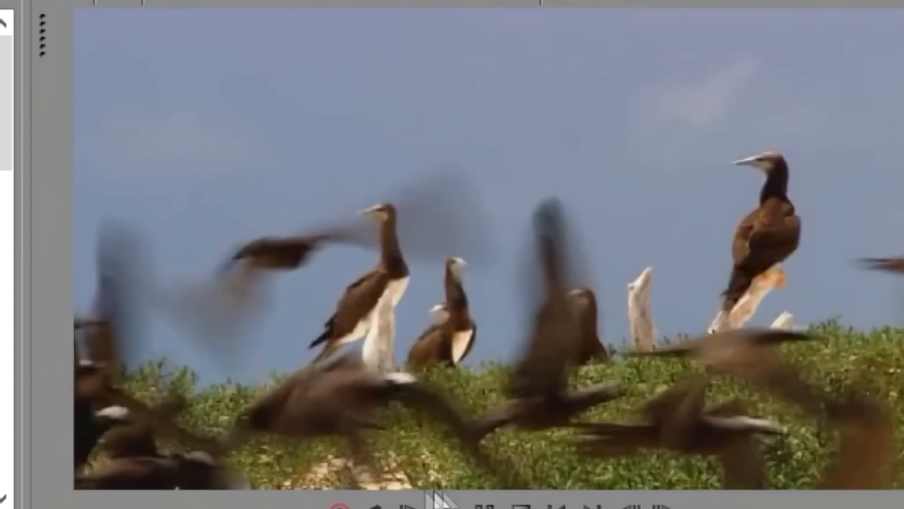
click(442, 503)
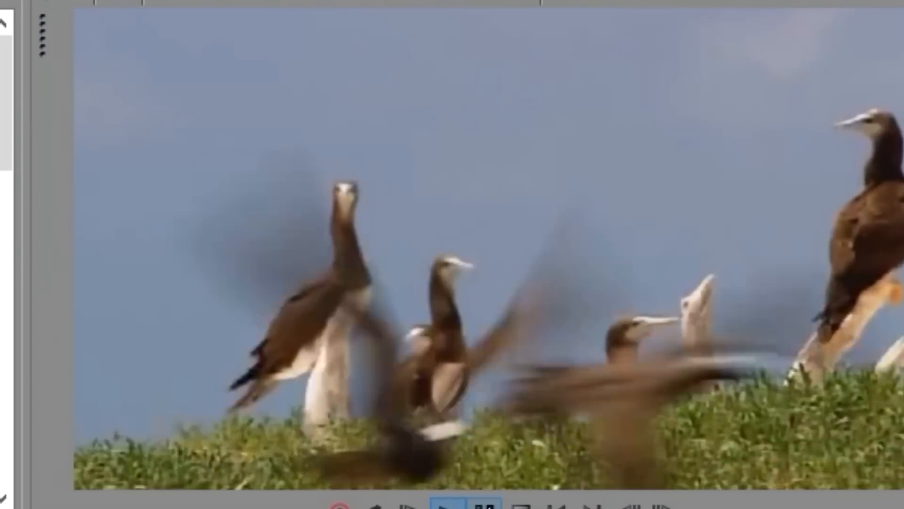
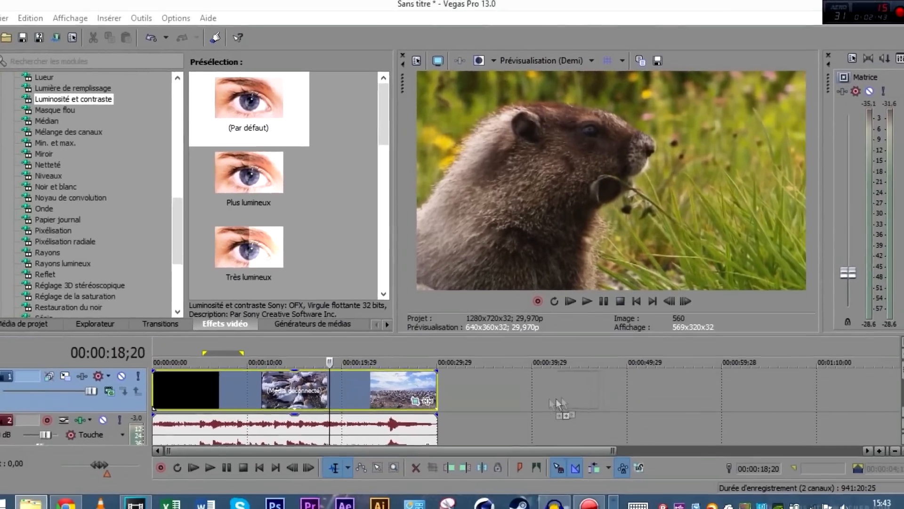
Place the logo on a new video track at about 18 s, trimmed to end with the wildlife clips
drag(536, 423, 537, 418)
right_click(558, 376)
click(598, 240)
drag(510, 422, 441, 377)
click(314, 376)
click(340, 381)
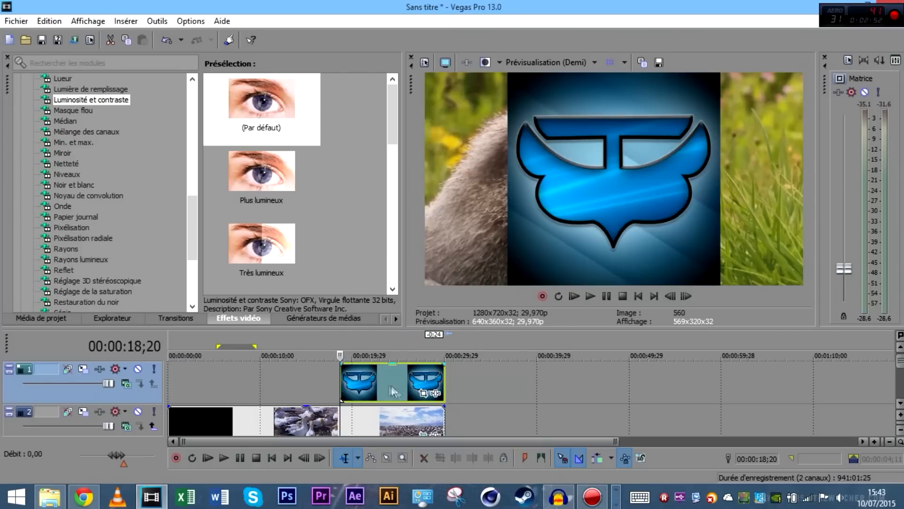
Add a Position keyframe at about one second in the logo's Pan/Crop and enlarge the logo
click(425, 394)
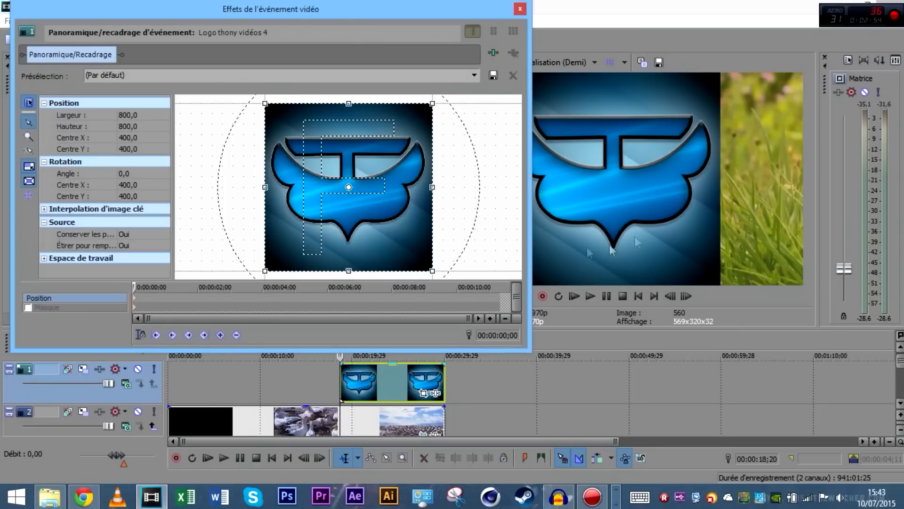
click(170, 302)
double_click(168, 297)
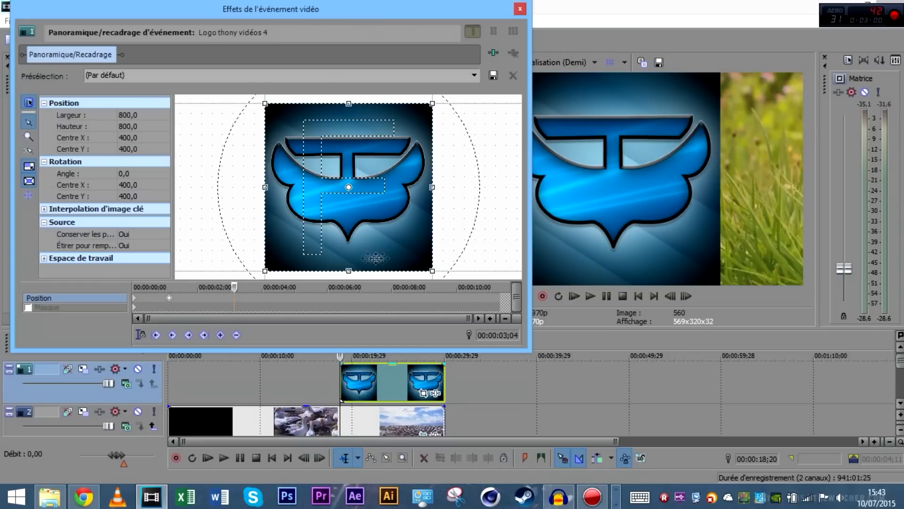
drag(428, 270, 400, 239)
Shrink the logo at a later keyframe, then shift its position with another keyframe
click(374, 383)
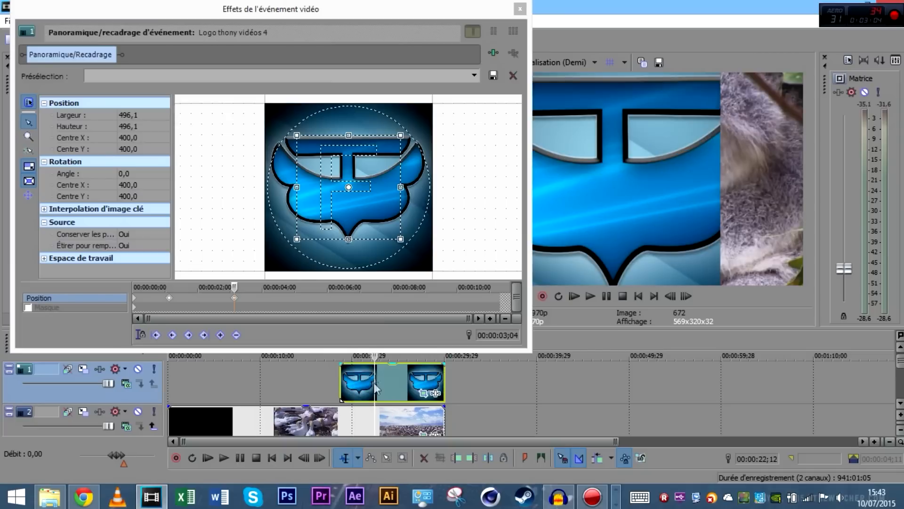
click(399, 241)
drag(399, 241, 416, 255)
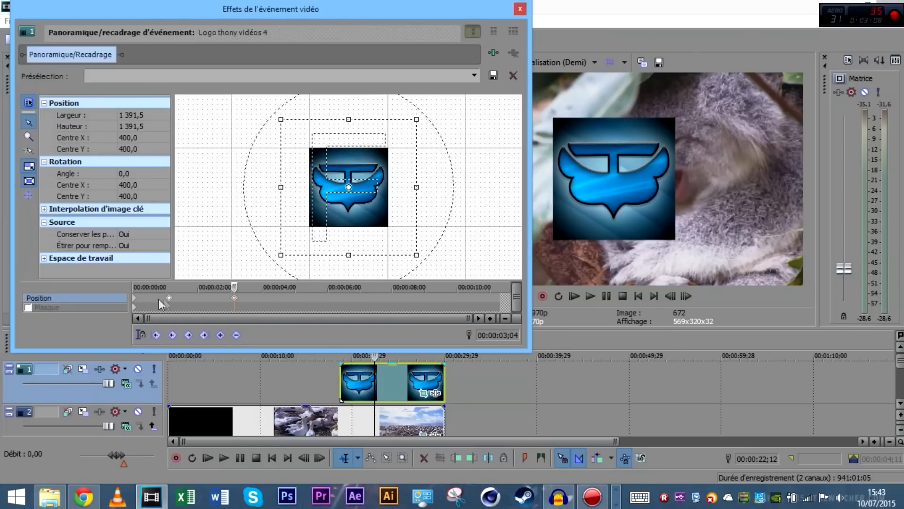
drag(234, 288, 256, 299)
drag(319, 235, 407, 227)
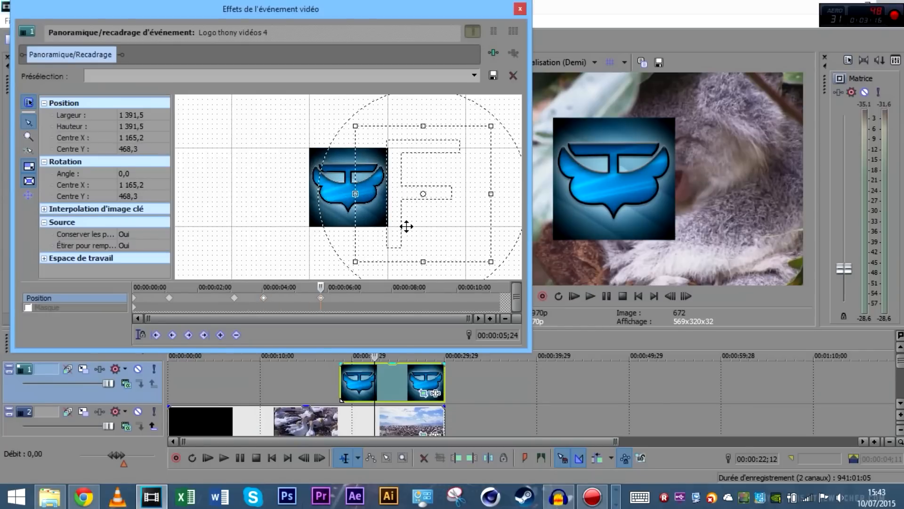
click(520, 8)
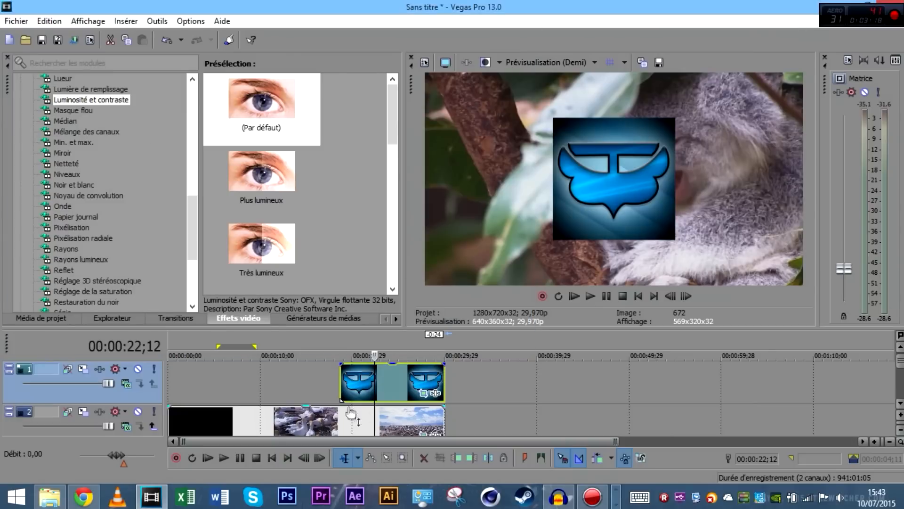
Play back the project to review the logo animation, stopping near 27;09
click(591, 297)
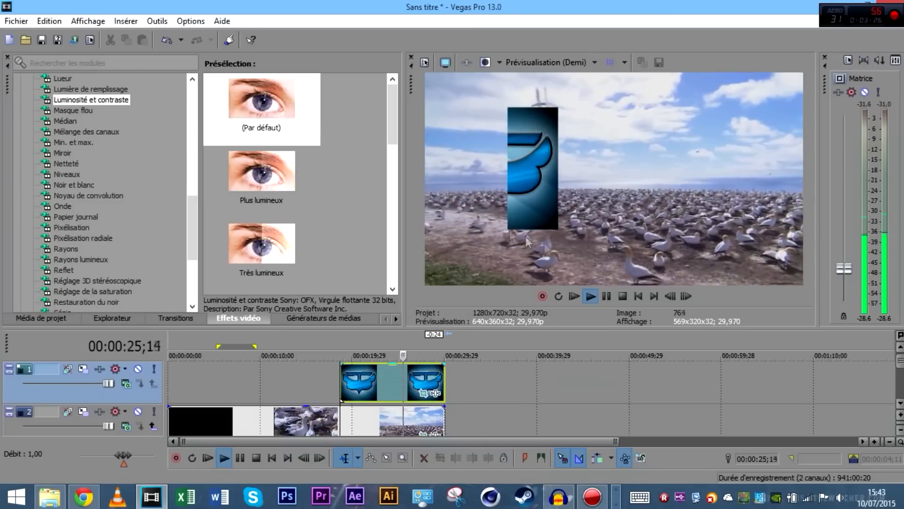
click(608, 296)
click(419, 377)
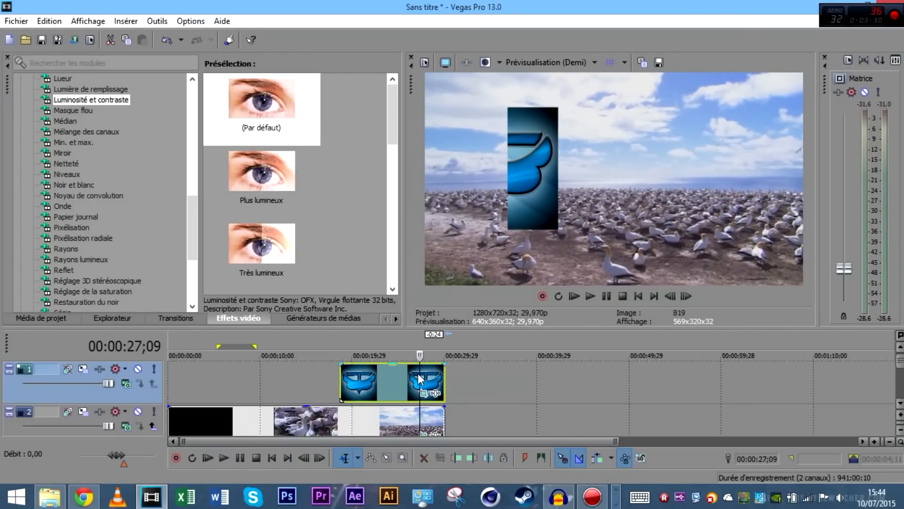
Delete the logo clip and open the wildlife clip's Pan/Crop settings
click(418, 377)
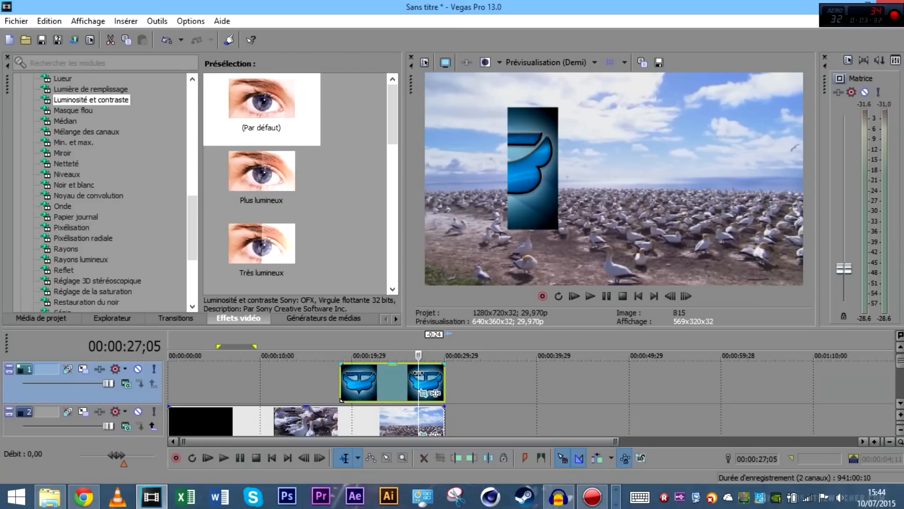
key(Delete)
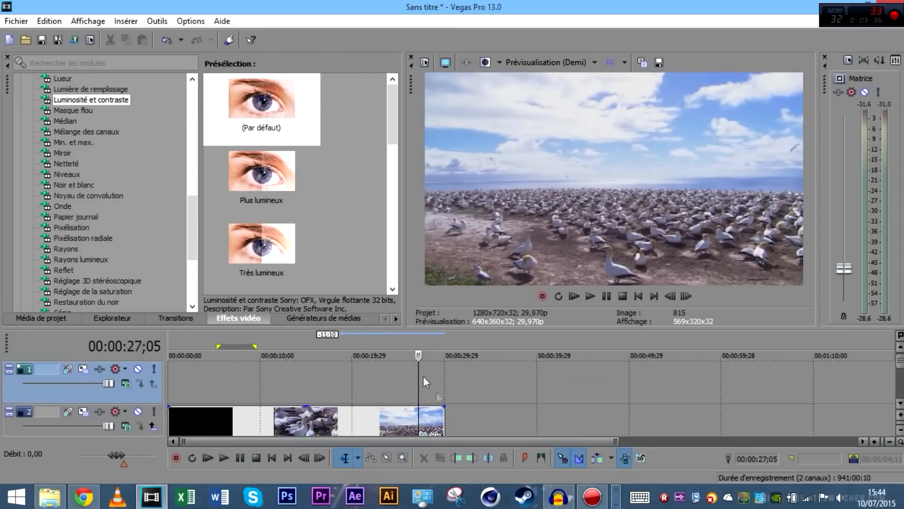
click(430, 432)
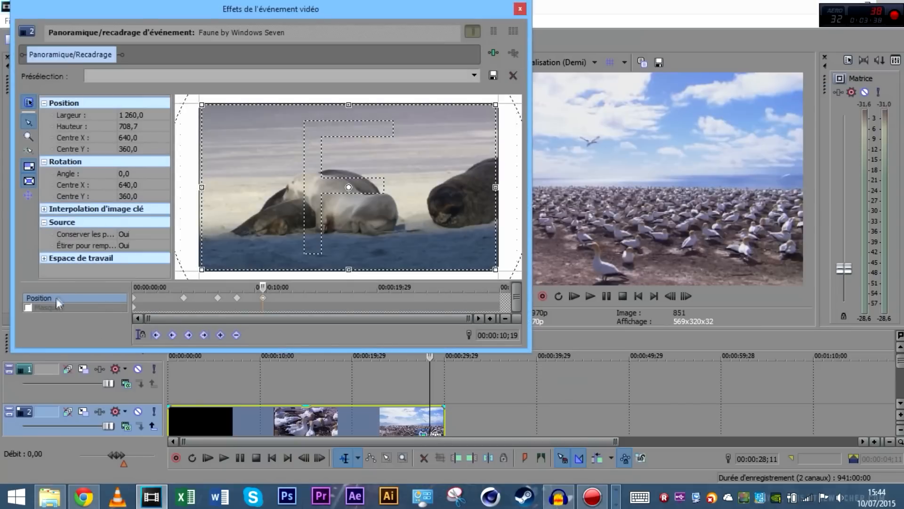
Draw and close two mask paths on the wildlife clip, then delete the clip
click(58, 309)
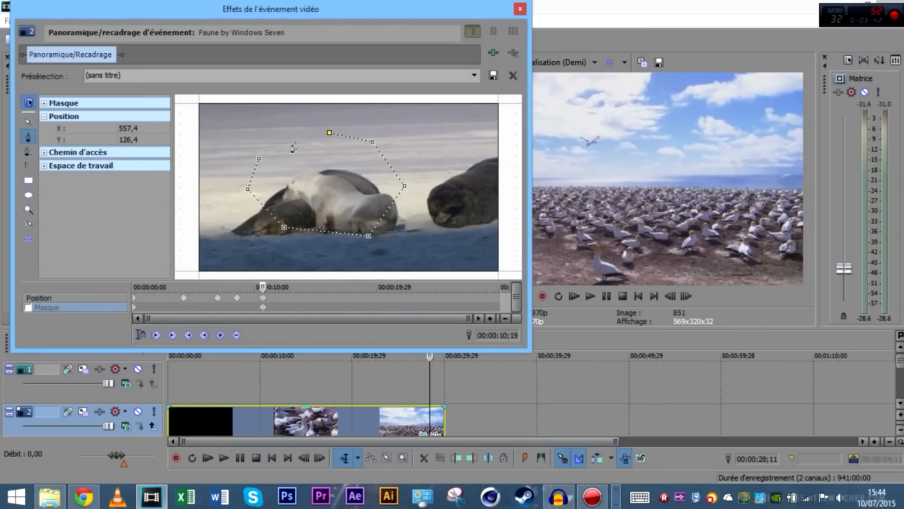
click(259, 160)
drag(448, 16, 481, 28)
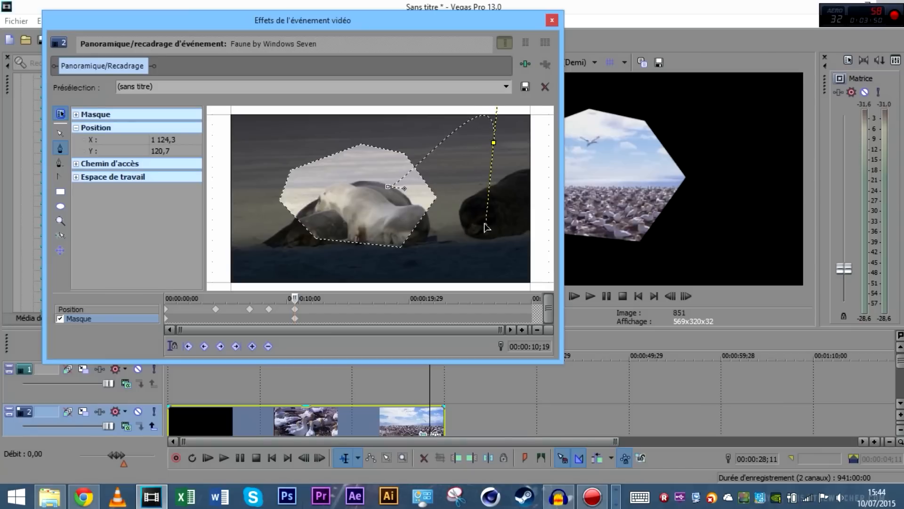
click(389, 188)
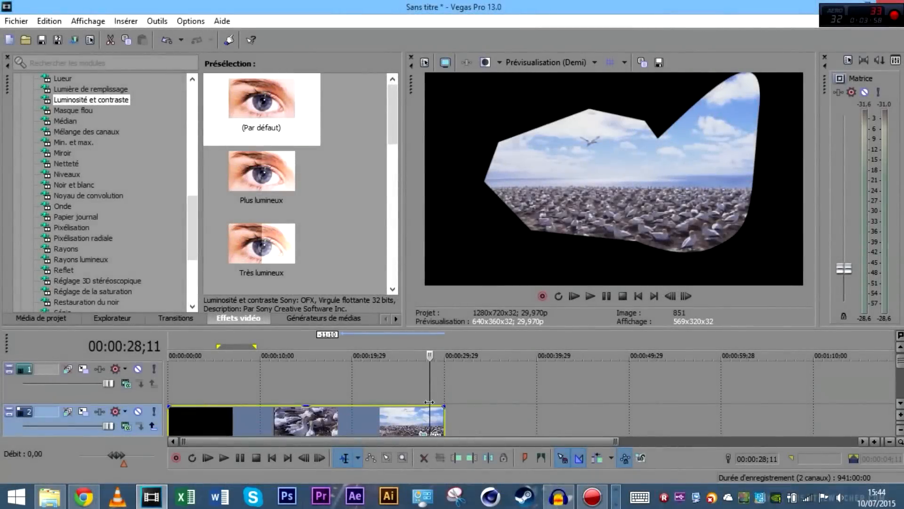
key(Delete)
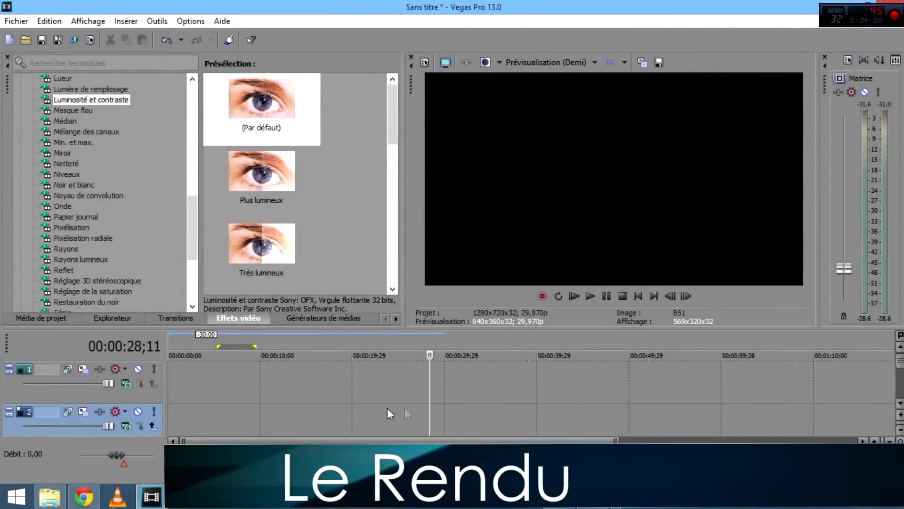
Undo the clip deletion and delete the empty top video track
key(ctrl+z)
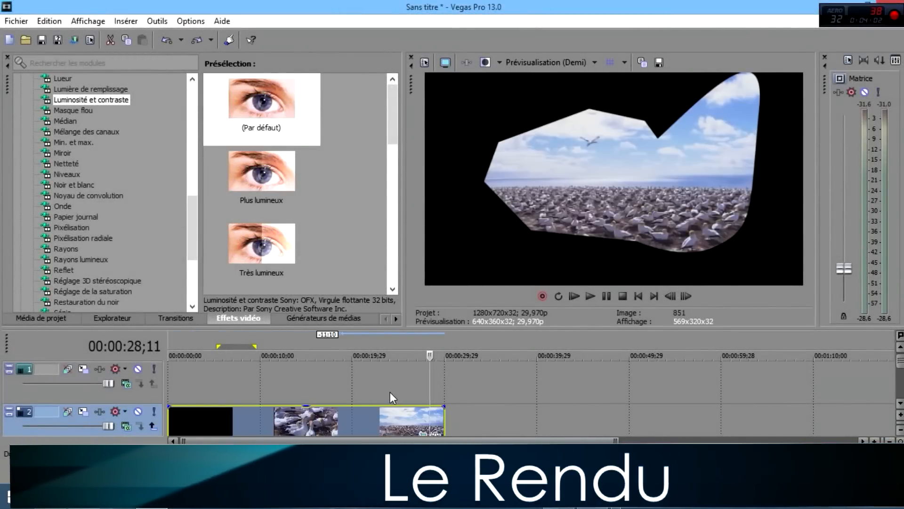
click(899, 404)
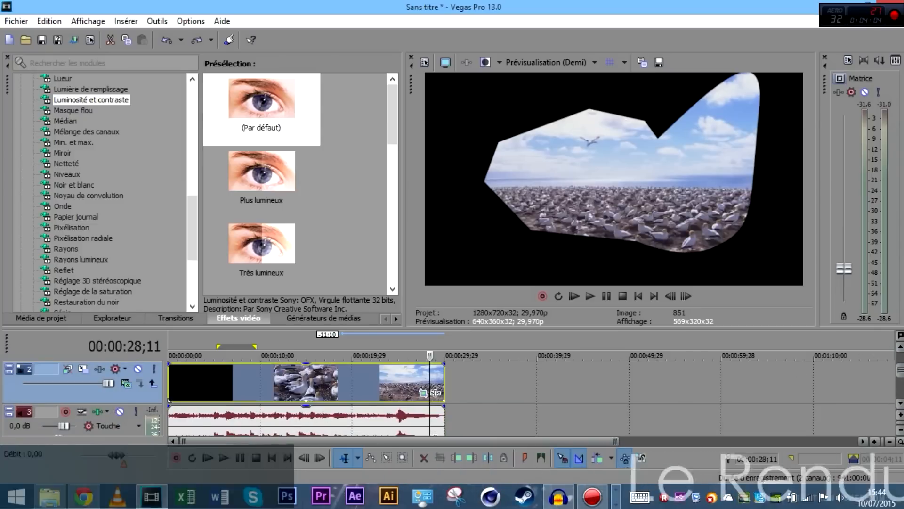
click(900, 347)
click(151, 397)
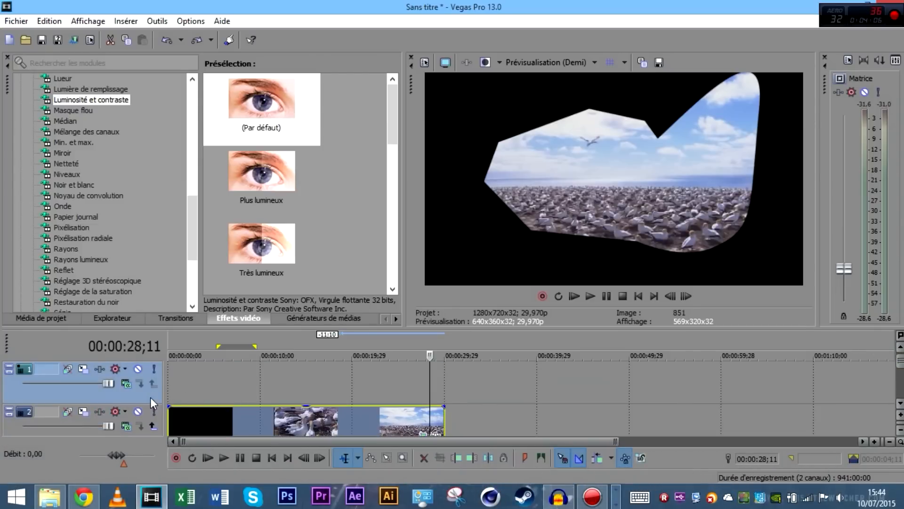
key(Delete)
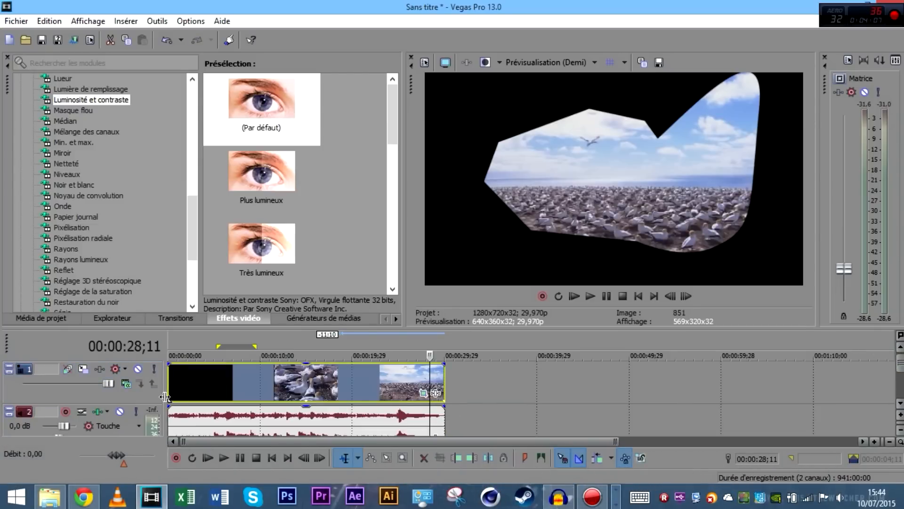
Check the clip at 15;04, 19;26 and 13;08, then turn off its Pan/Crop mask
click(307, 380)
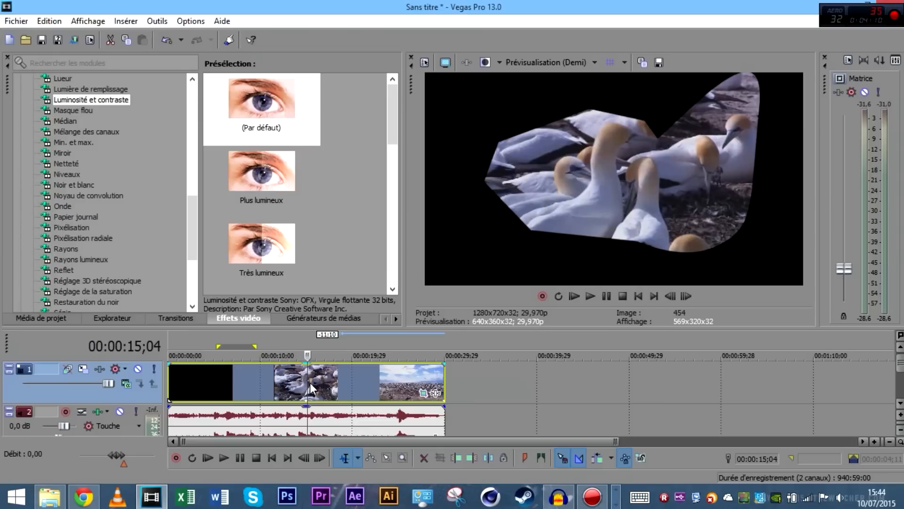
click(352, 388)
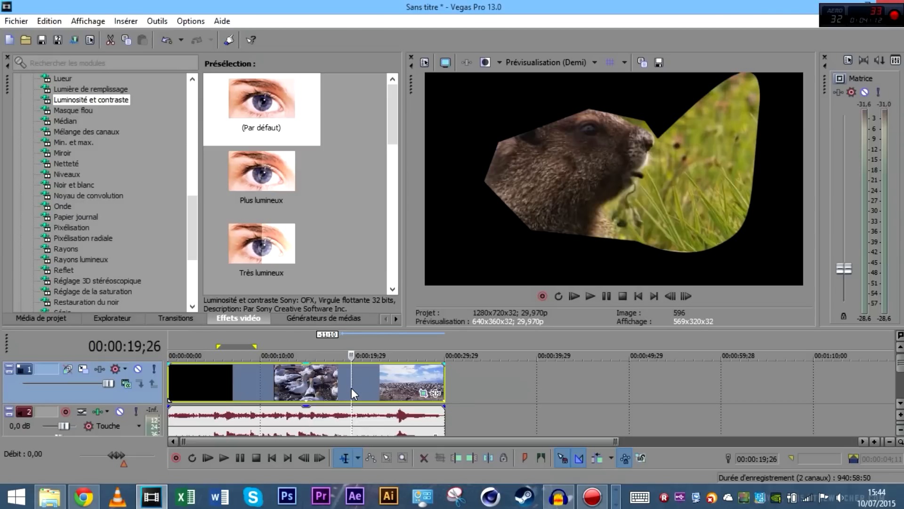
click(290, 380)
click(424, 394)
click(60, 319)
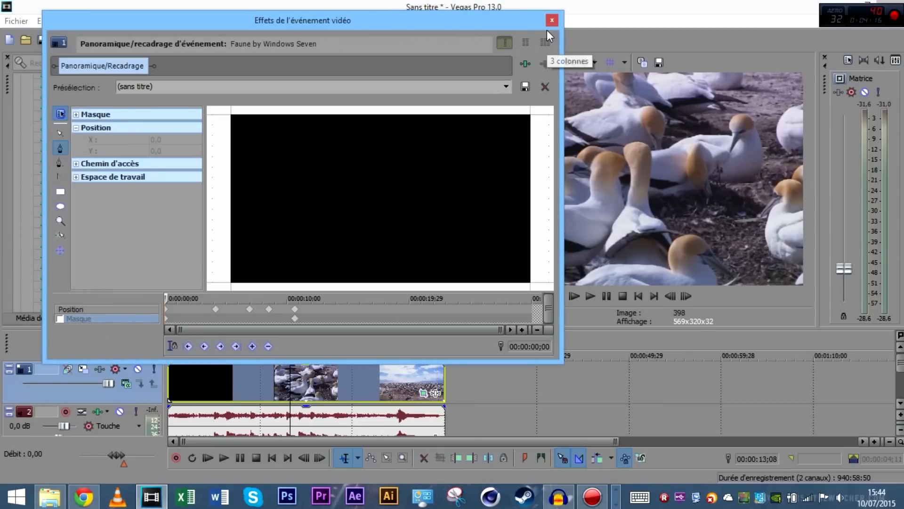
double_click(550, 14)
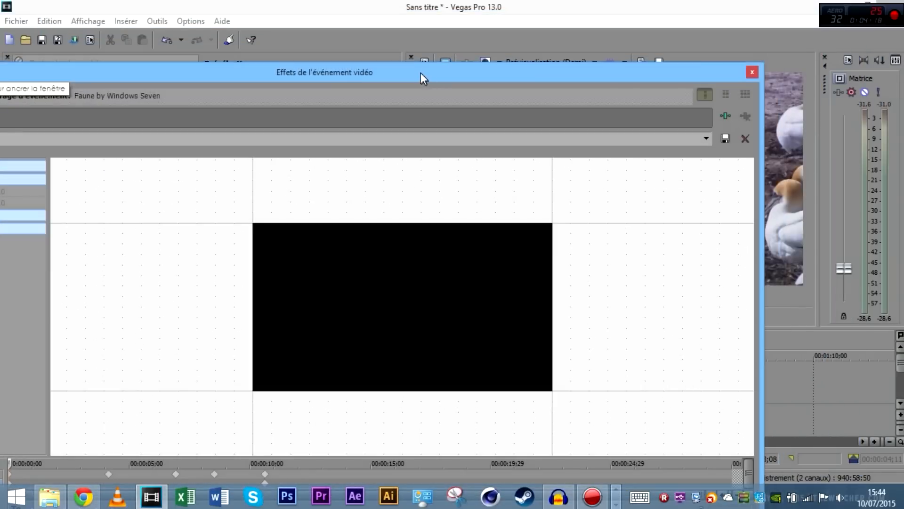
click(751, 72)
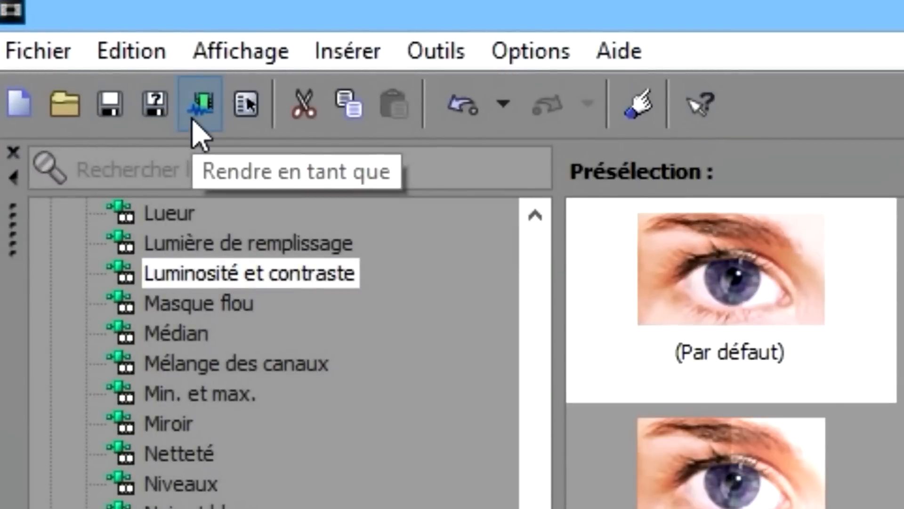
Set the loop region over the full clip length and open the Render As dialog
click(38, 50)
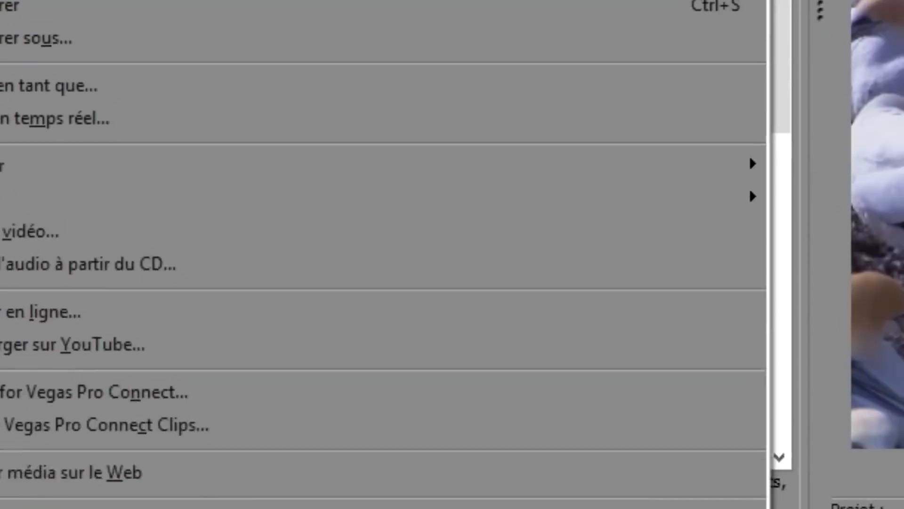
click(467, 281)
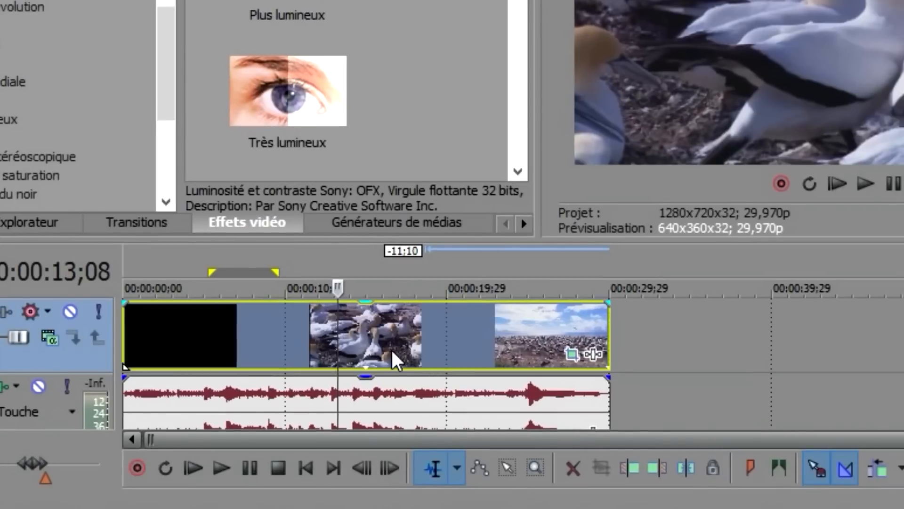
double_click(398, 362)
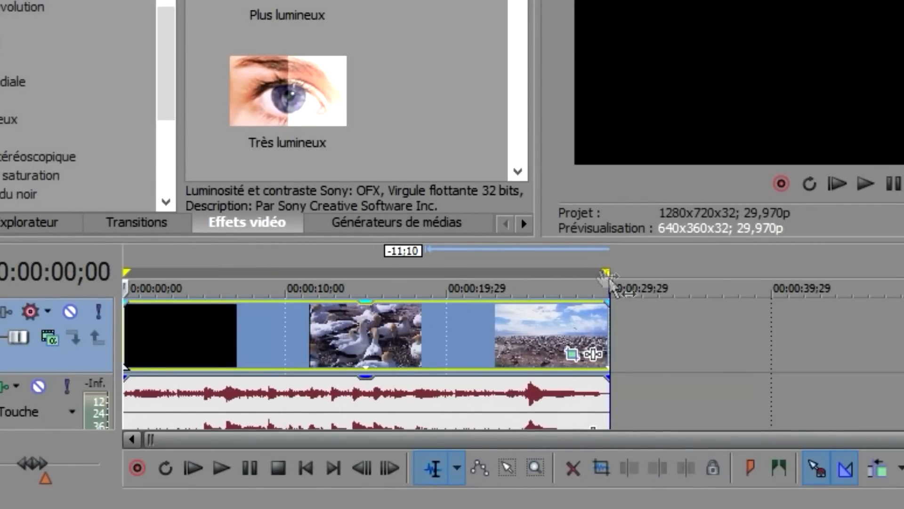
drag(606, 273, 334, 272)
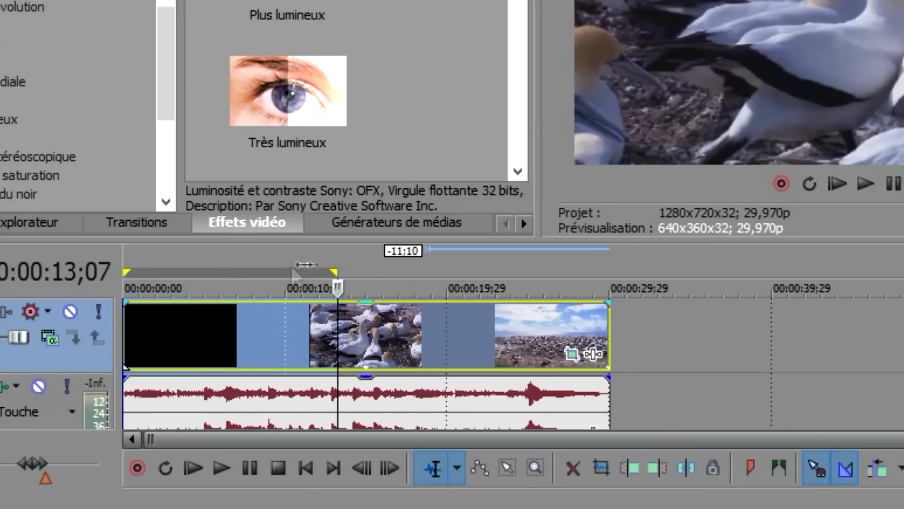
drag(335, 272, 608, 276)
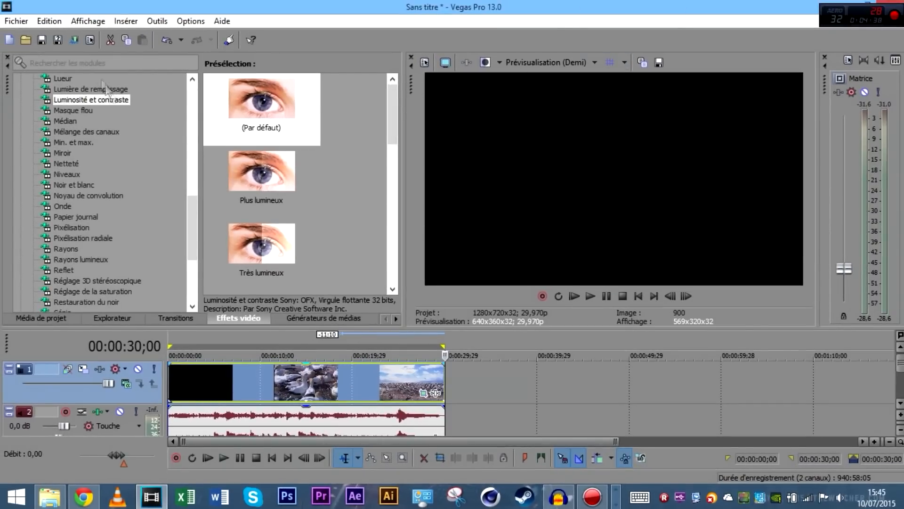
click(74, 39)
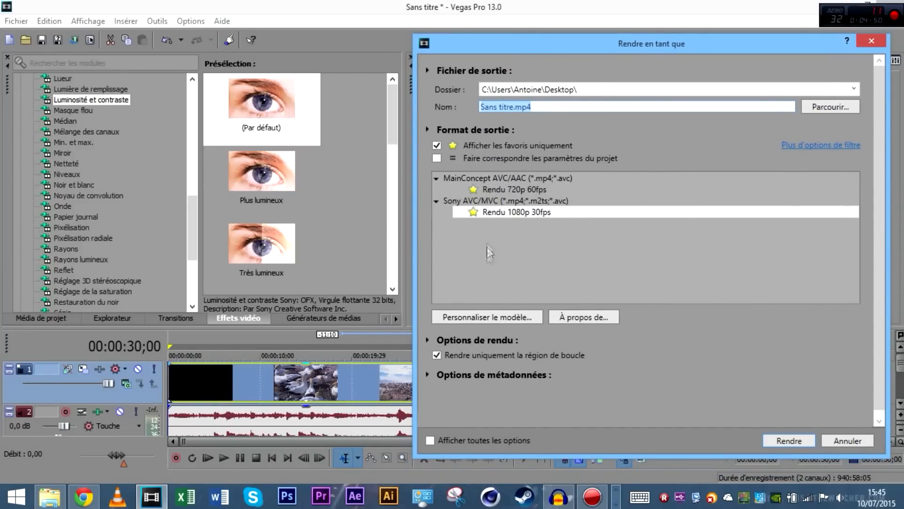
click(494, 213)
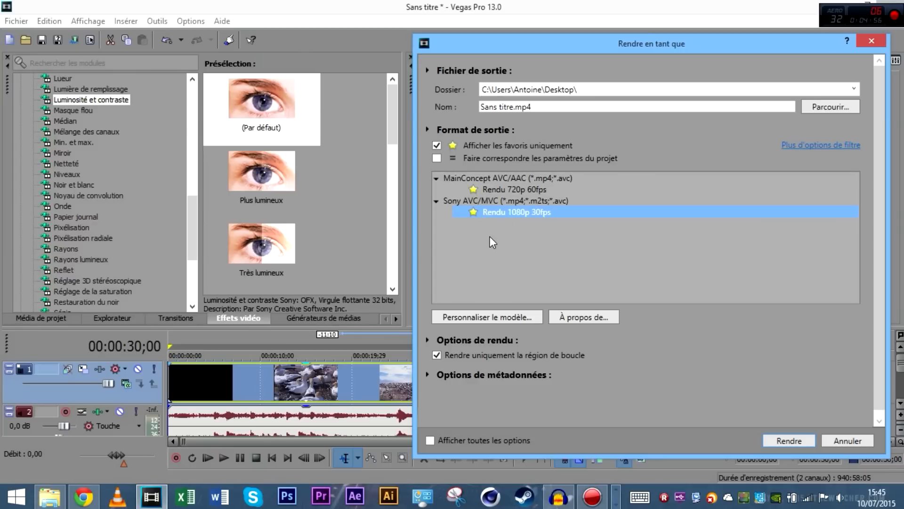
click(563, 192)
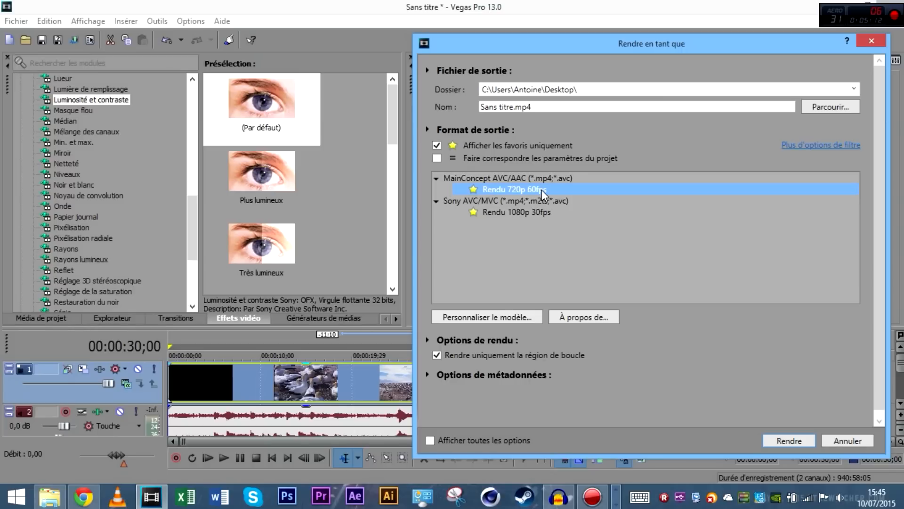
click(490, 212)
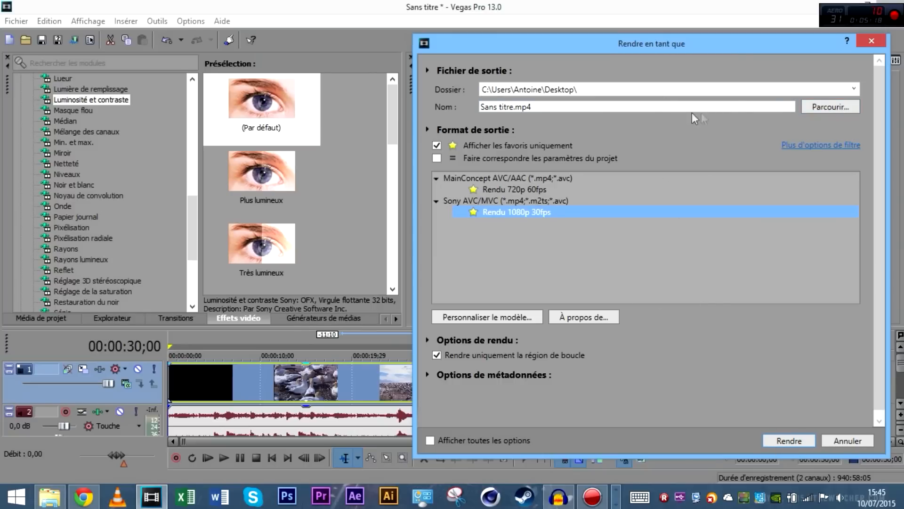
click(816, 115)
click(818, 109)
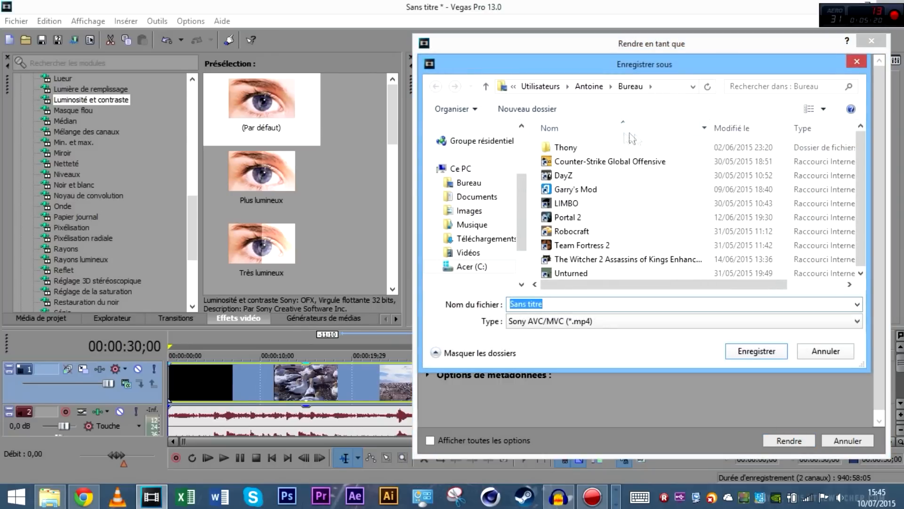
click(581, 189)
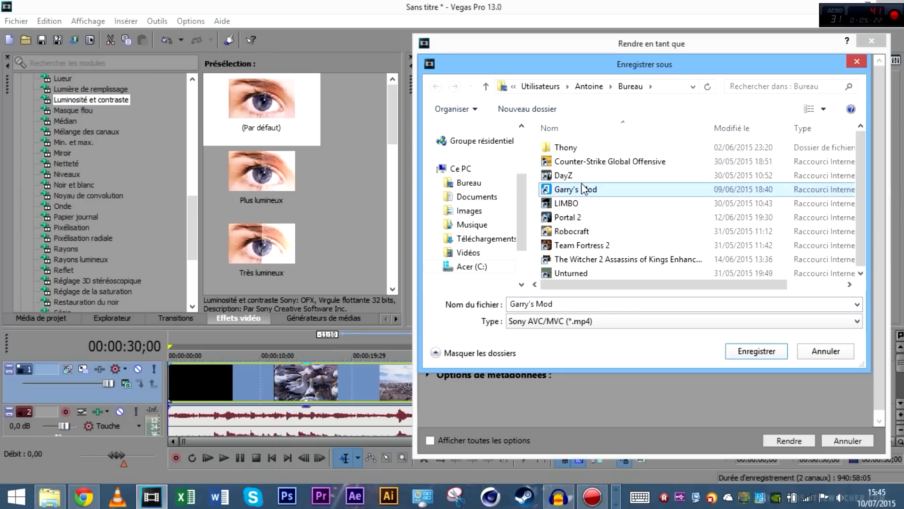
click(857, 62)
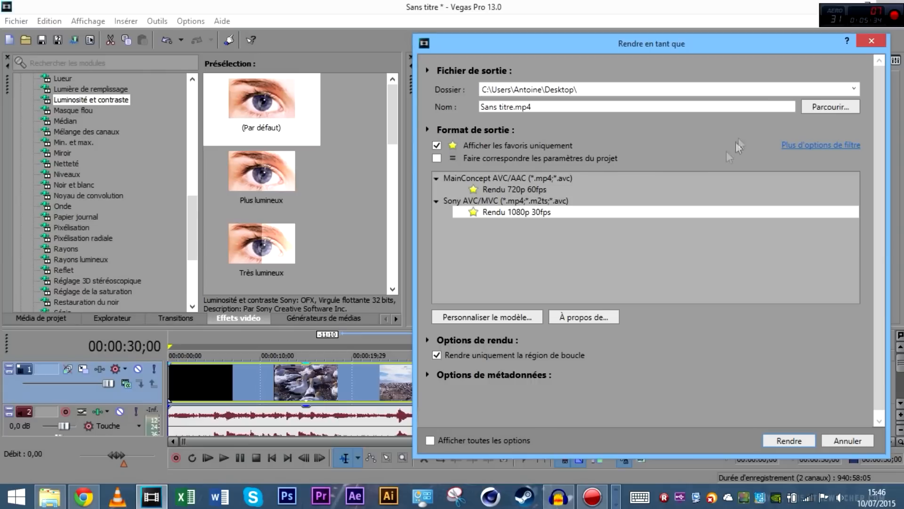
Select the Rendu 720p 60fps favourite, then view the gannets at 15;10 and return to the start
click(552, 189)
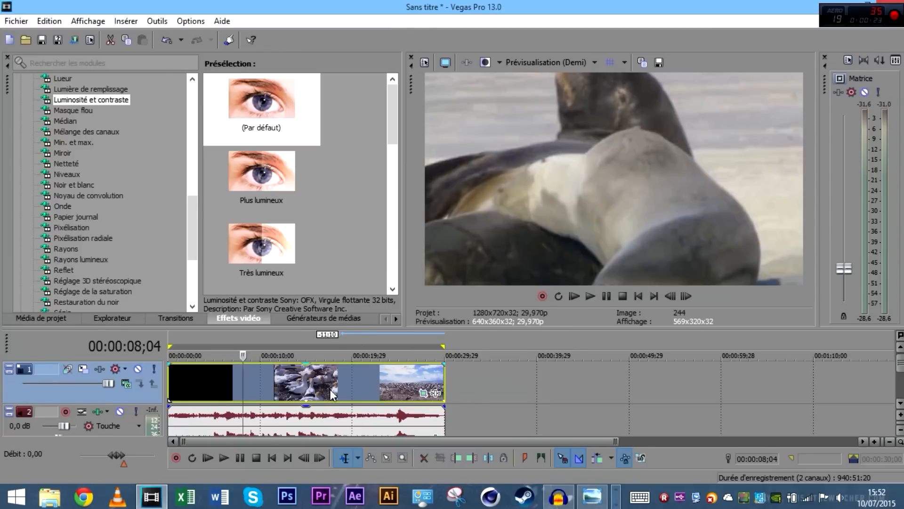
click(309, 380)
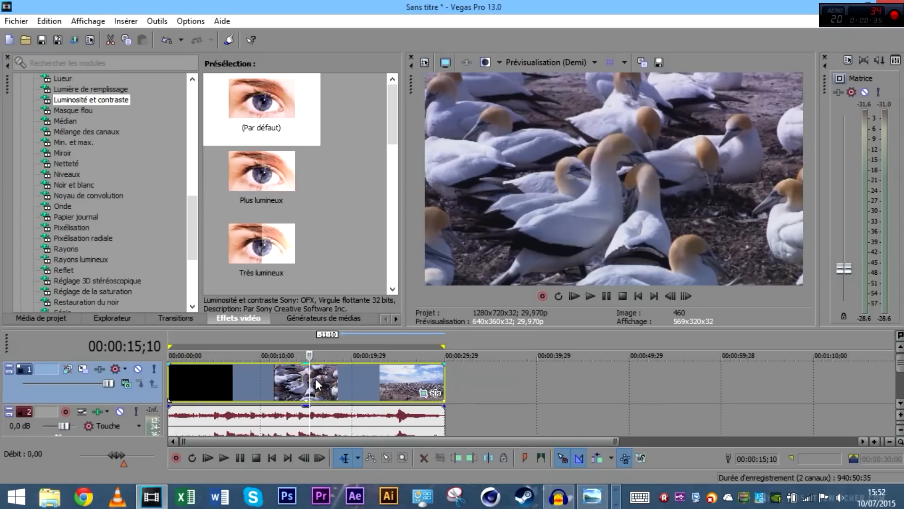
key(Home)
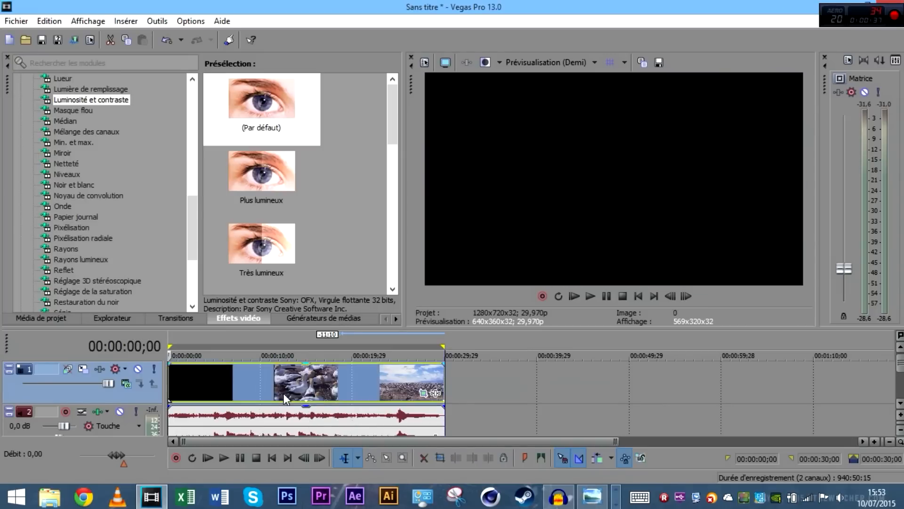
Open Render As with all output formats listed, not only favourites
click(66, 41)
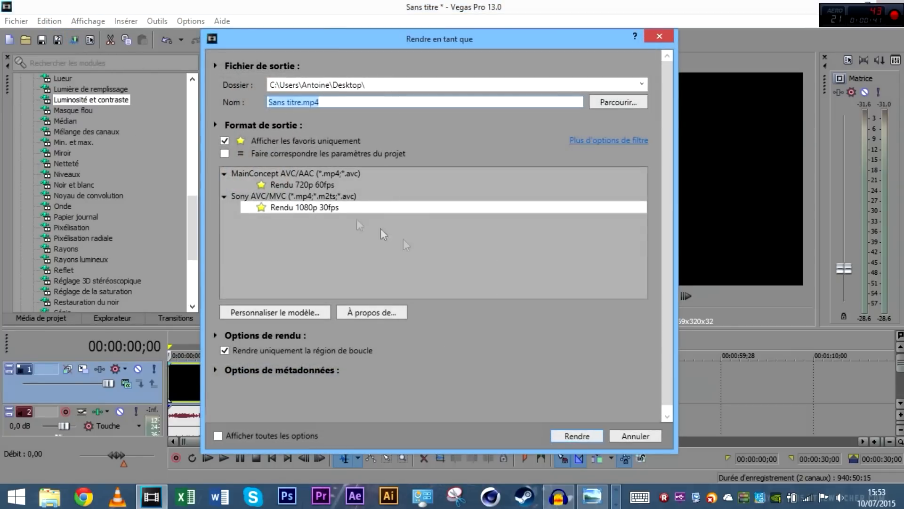
click(225, 140)
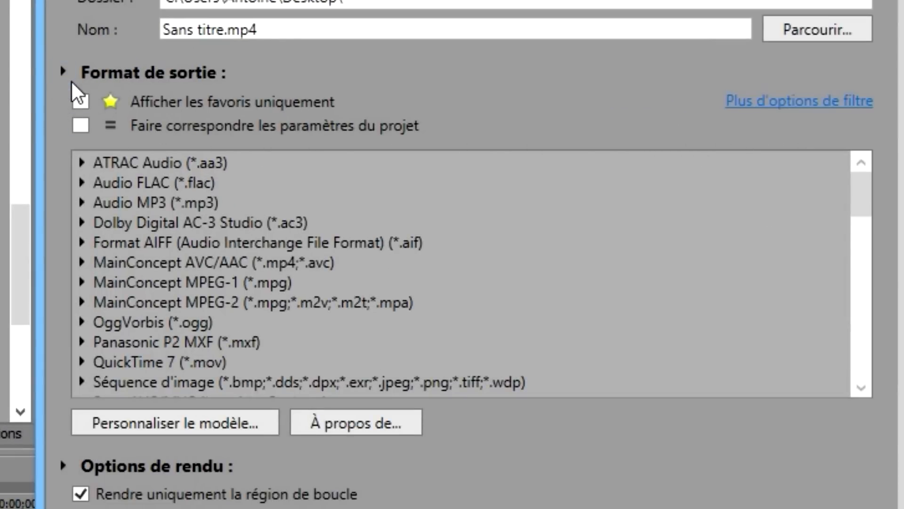
click(377, 246)
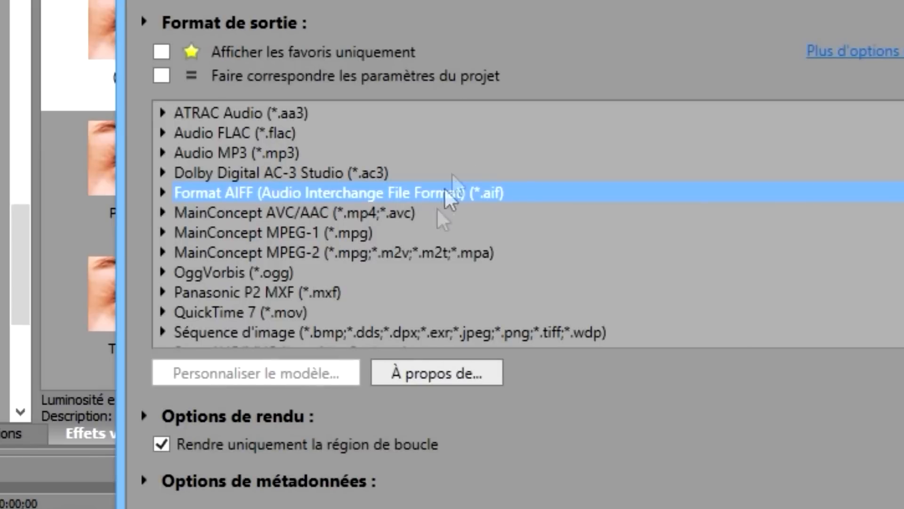
scroll(351, 268, down, 3)
scroll(348, 263, up, 2)
Browse the Sony AVC/MVC format presets, then collapse them
click(161, 292)
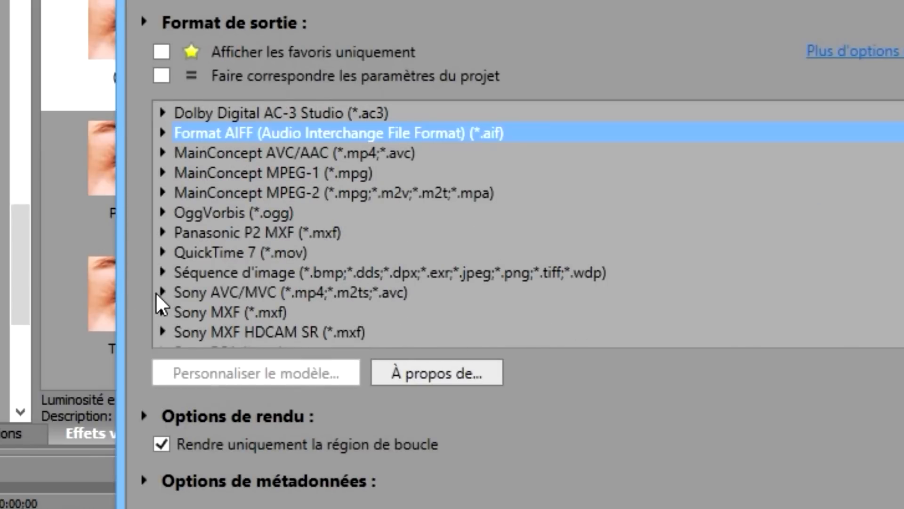
click(246, 294)
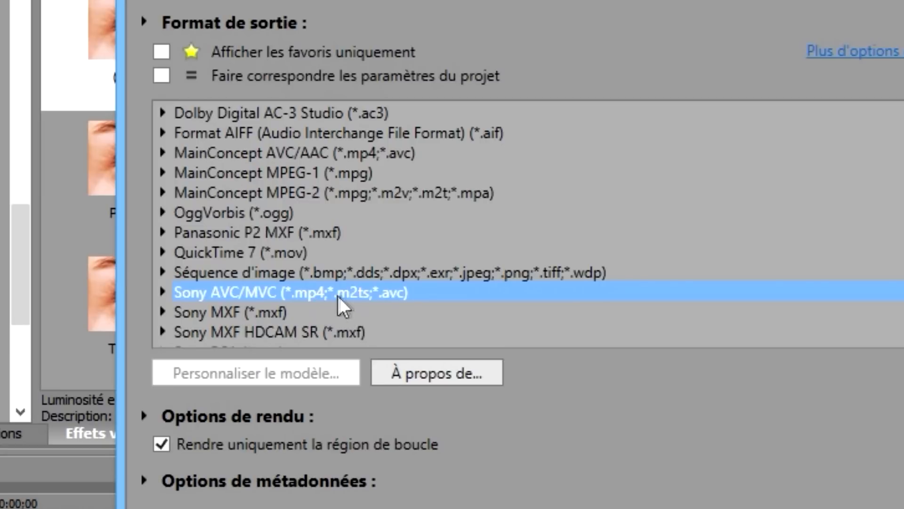
click(162, 293)
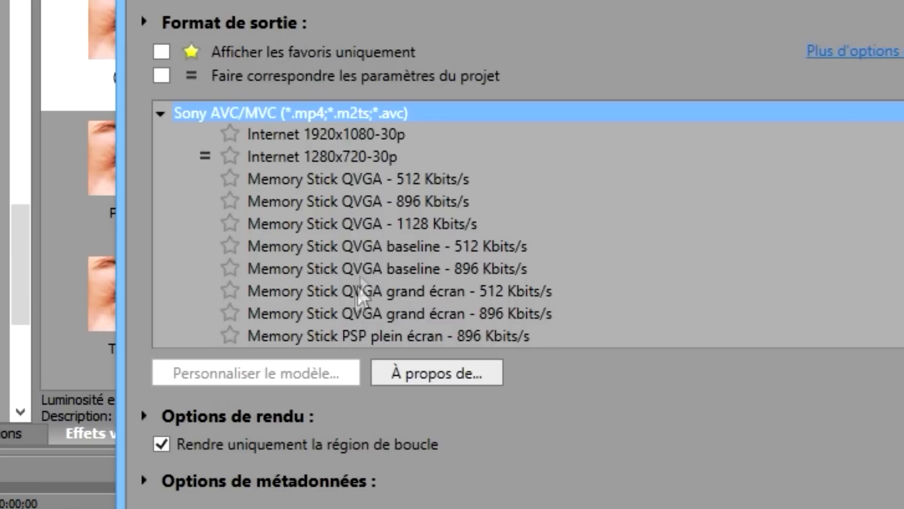
scroll(347, 176, down, 4)
scroll(340, 209, up, 4)
scroll(323, 207, down, 8)
scroll(277, 296, up, 9)
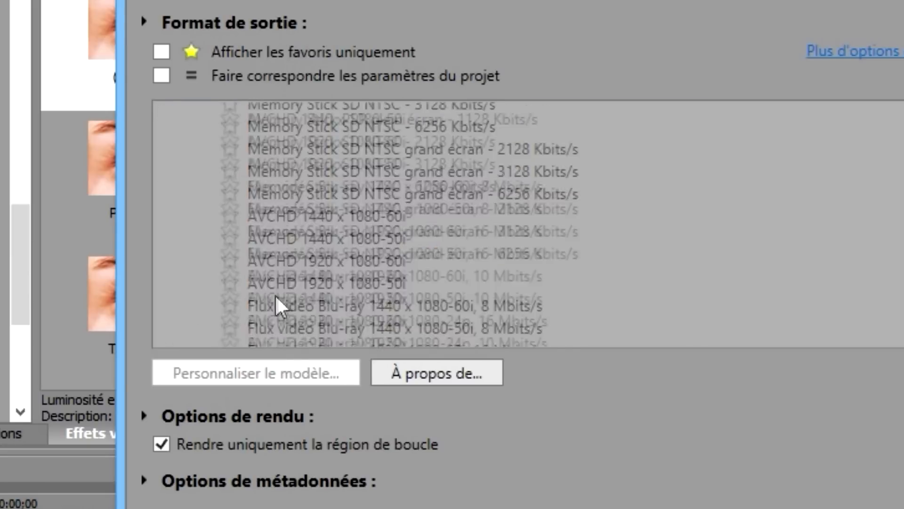
click(163, 292)
scroll(241, 254, down, 3)
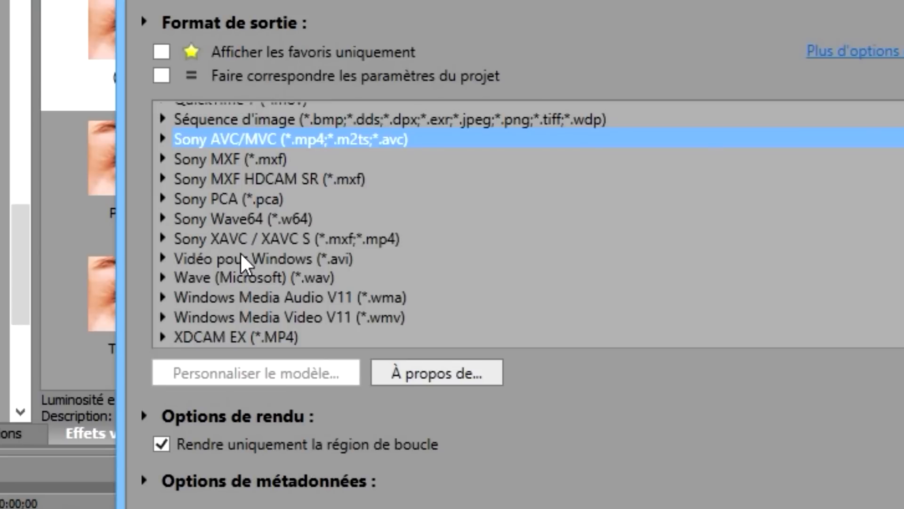
scroll(242, 259, up, 4)
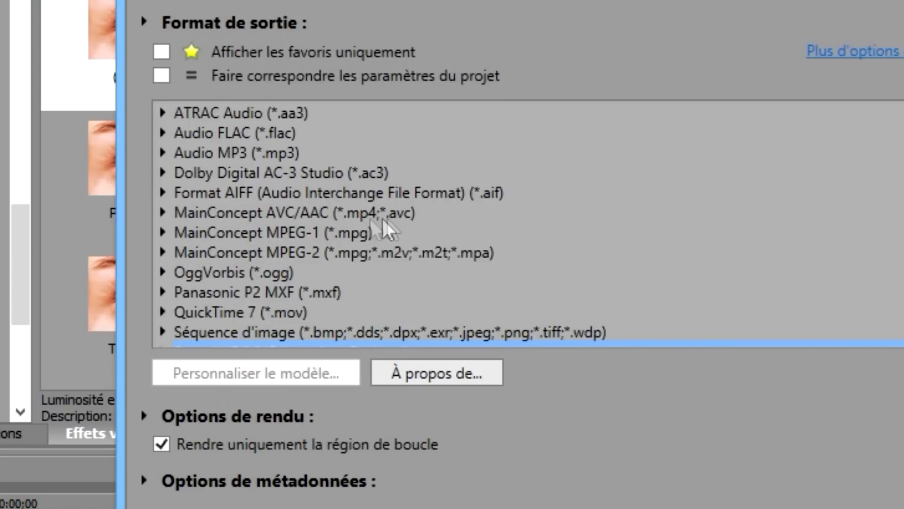
Select MainConcept AVC/AAC Internet HD 720p and open its template customization
click(162, 215)
scroll(445, 228, down, 4)
scroll(441, 225, down, 5)
scroll(437, 225, up, 5)
scroll(306, 198, up, 1)
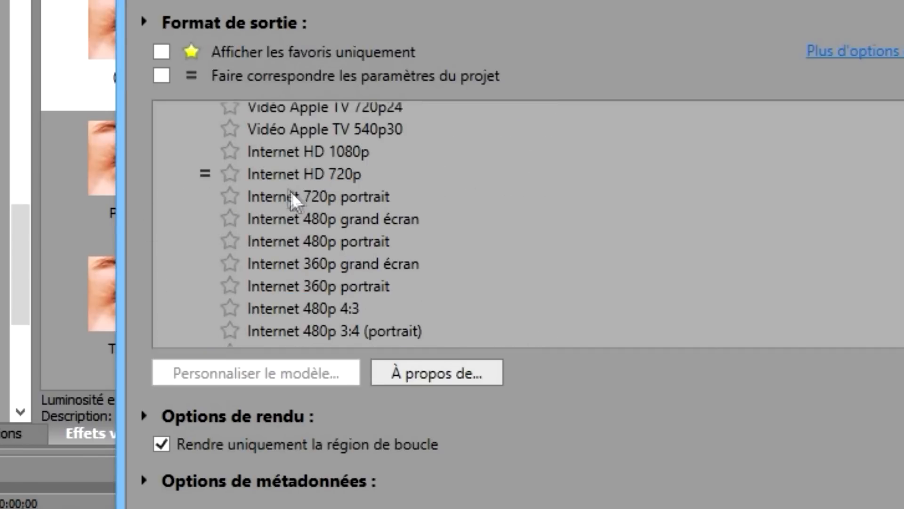
click(271, 176)
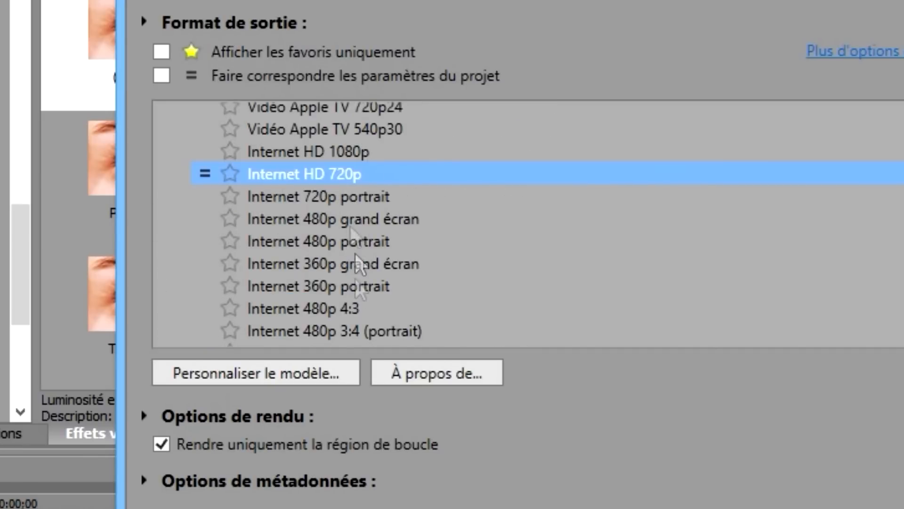
click(252, 365)
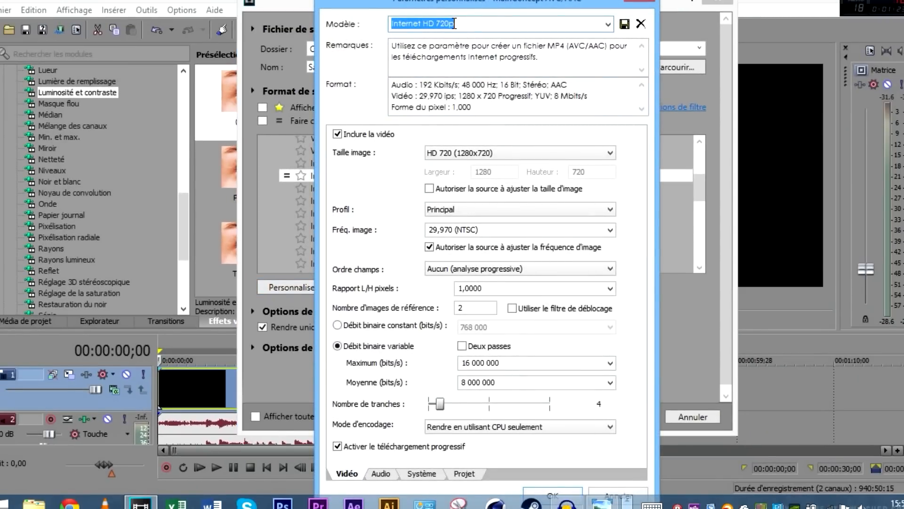
Rename the template to 720p 60p in the Modèle field
click(392, 24)
text(0)
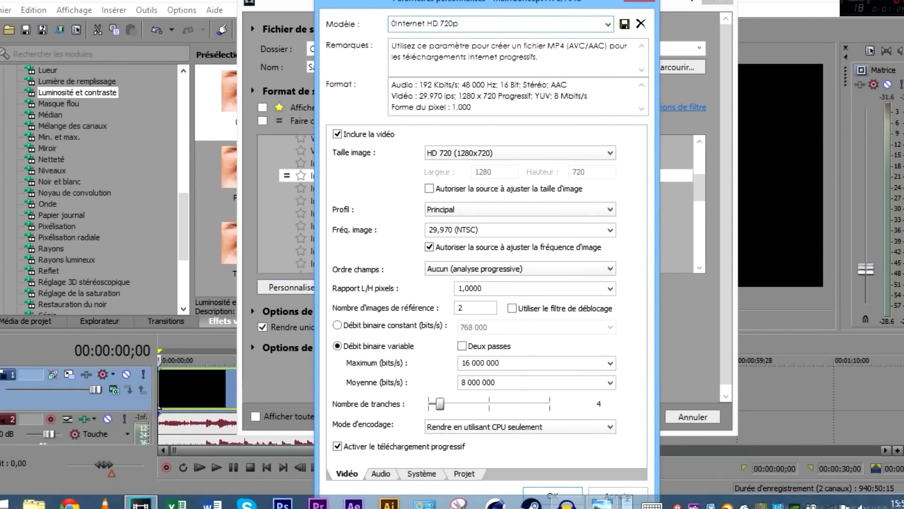
drag(471, 24, 327, 45)
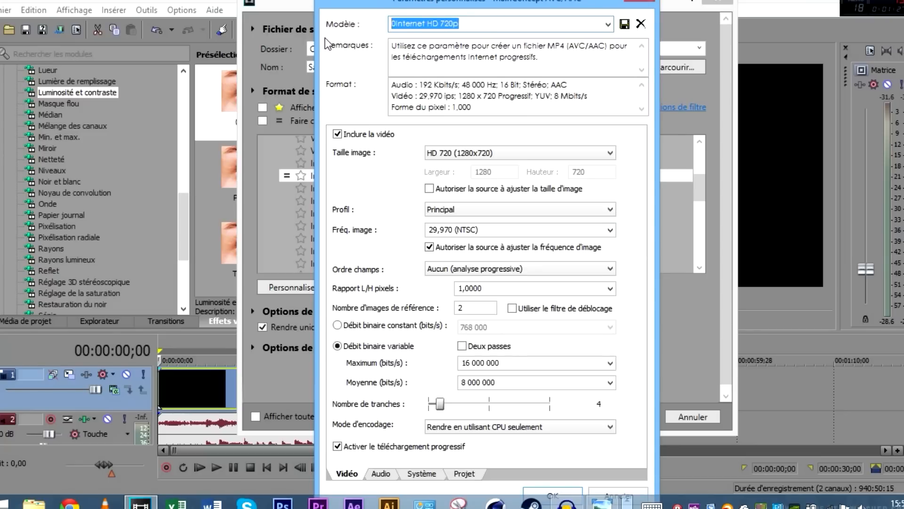
text(720p 60p)
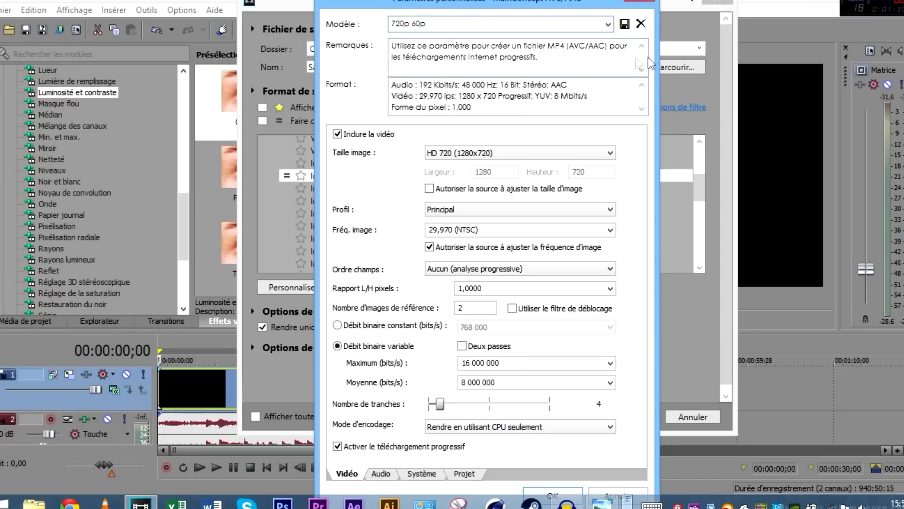
Delete the Remarques description text and bring up the frame-rate options
drag(620, 45, 351, 41)
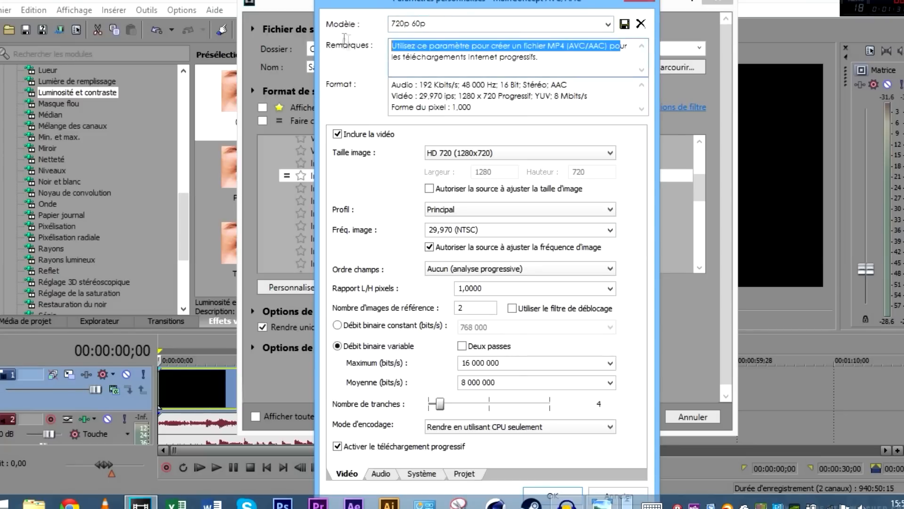
drag(540, 57, 335, 43)
key(BackSpace)
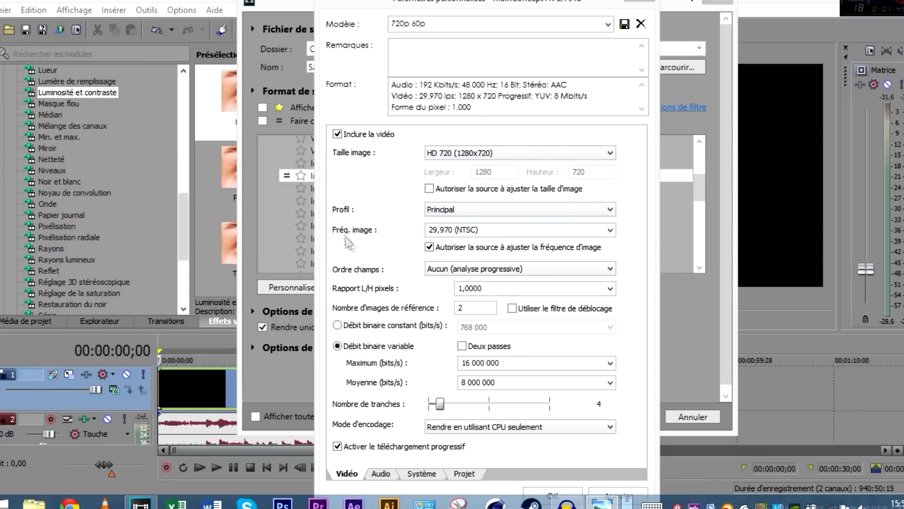
click(513, 229)
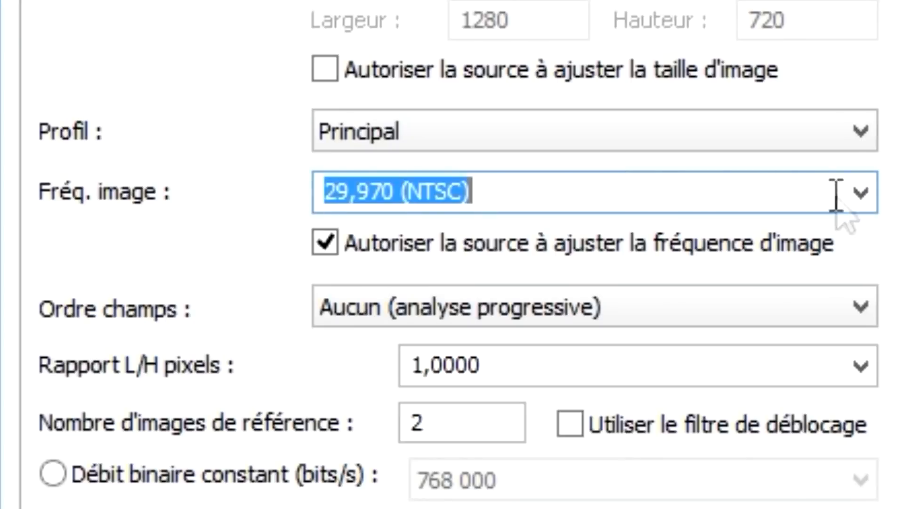
click(861, 193)
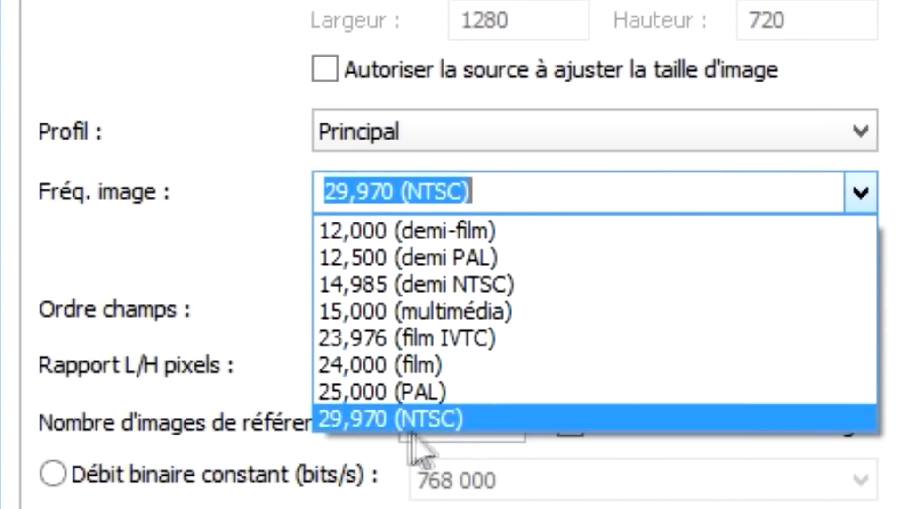
Set the frame rate to 60 fps, save 720p 60p, and review its System settings
click(491, 187)
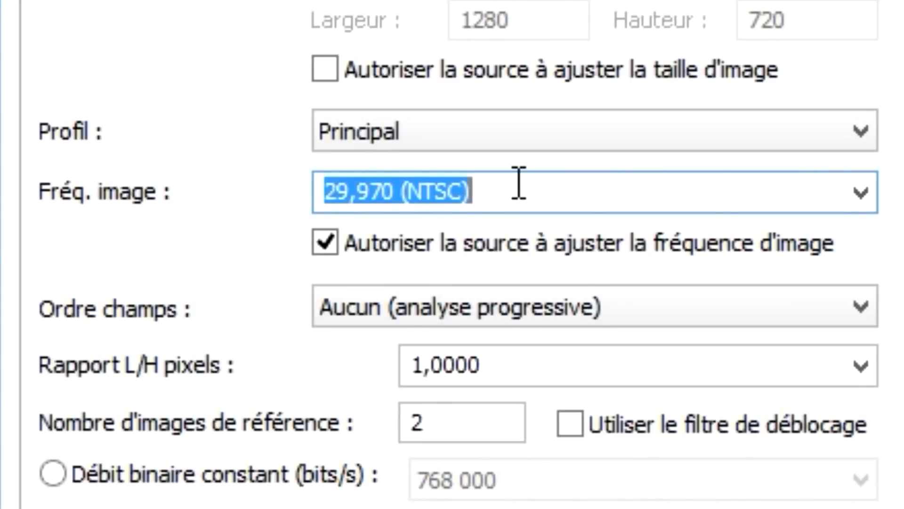
text(60)
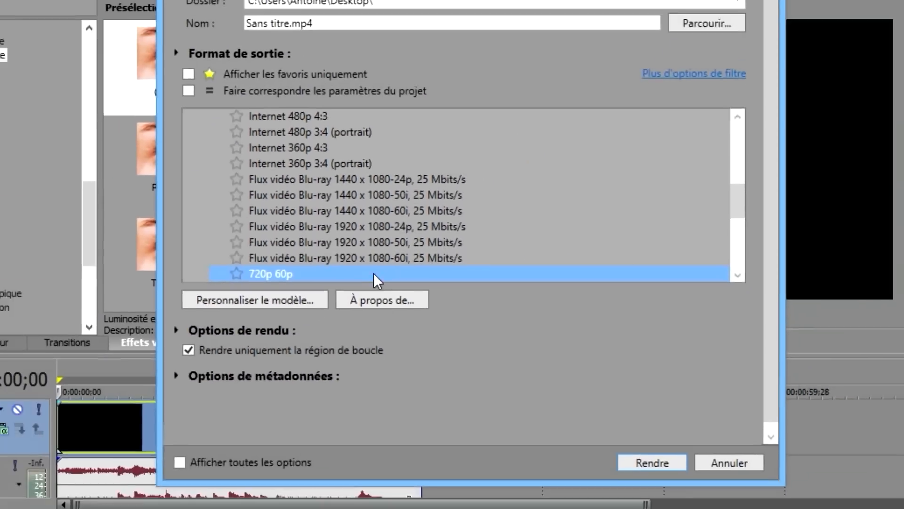
scroll(374, 273, down, 2)
click(284, 293)
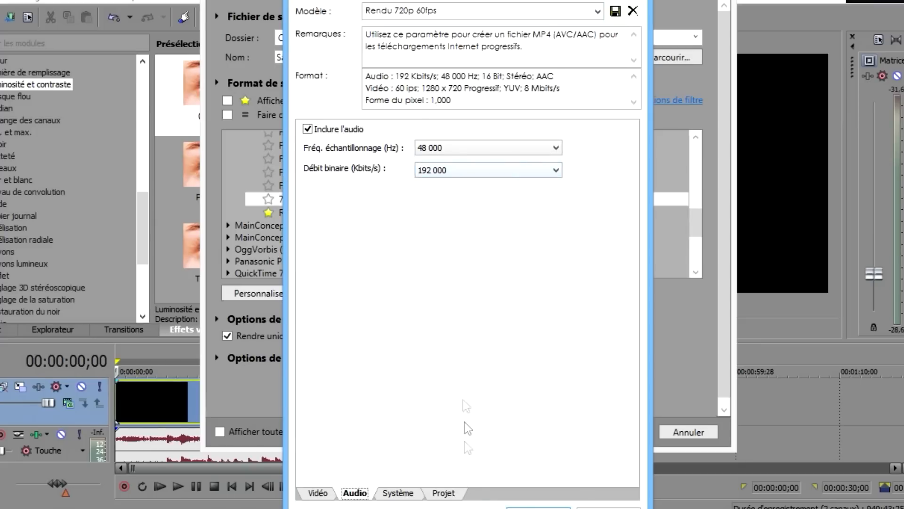
click(394, 495)
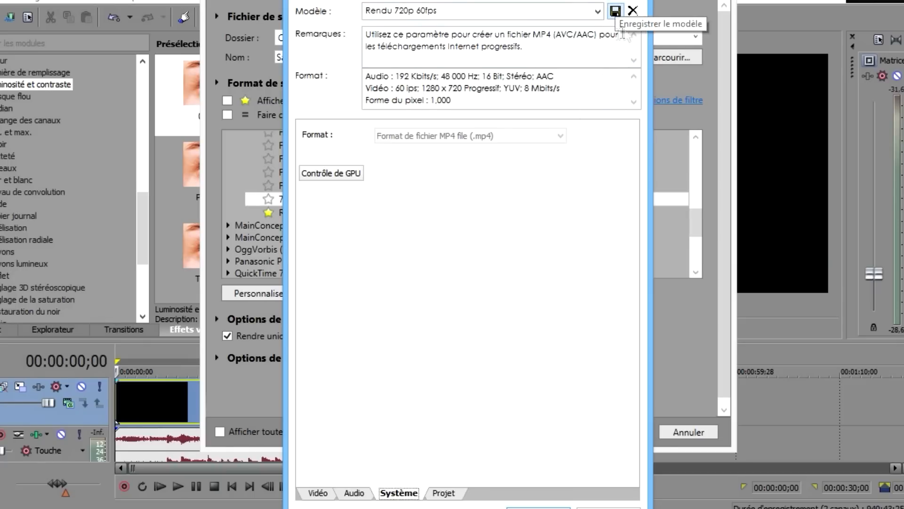
click(609, 508)
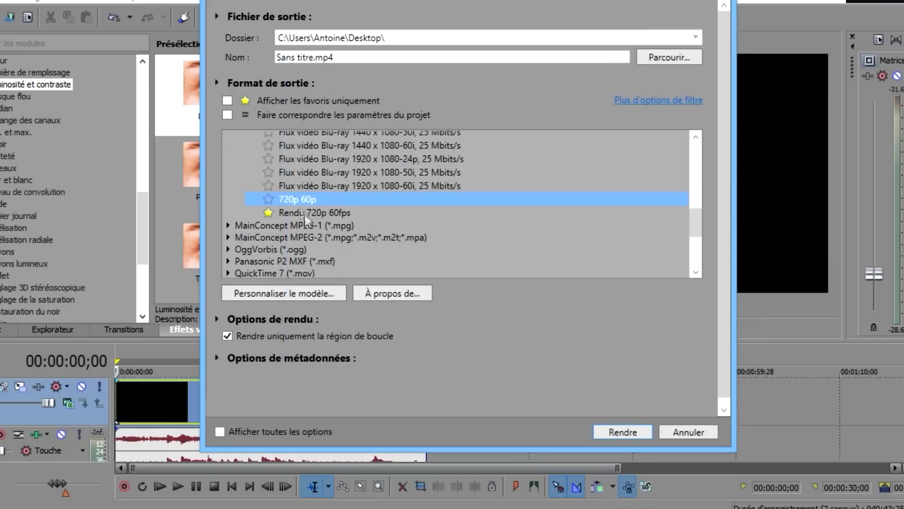
Try to delete the built-in template from its custom settings and dismiss the cannot-delete error
click(297, 285)
click(631, 11)
click(631, 10)
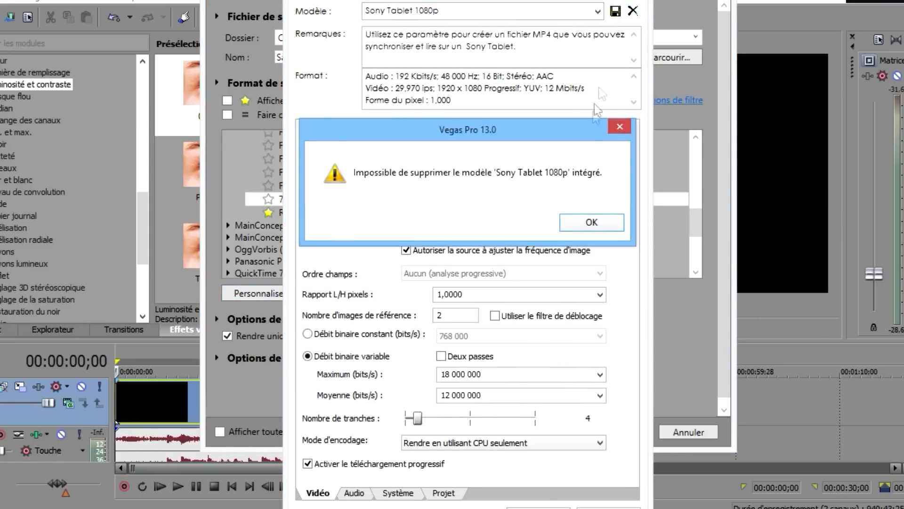
click(619, 127)
key(Escape)
Star the Rendu 720p 60fps template as a favourite and check it with the favourites-only filter
scroll(377, 241, down, 4)
scroll(377, 241, down, 5)
click(358, 222)
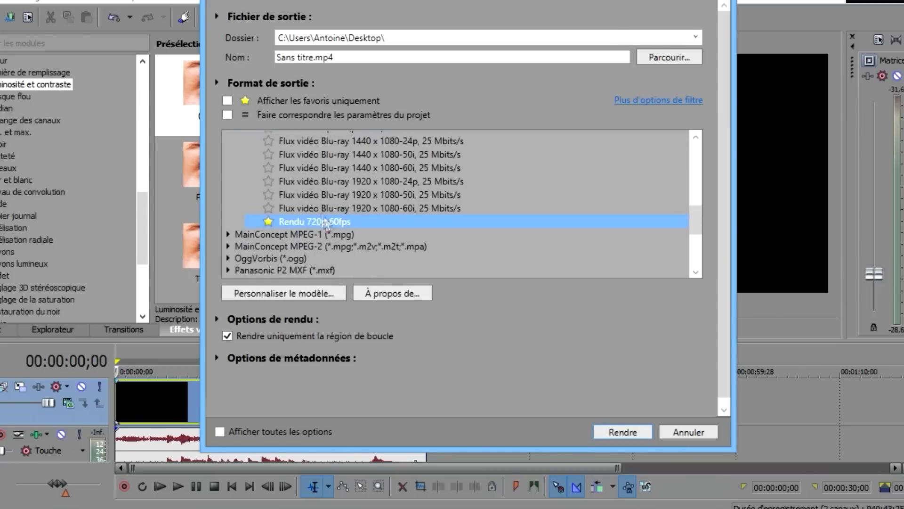
click(268, 222)
click(227, 101)
click(227, 102)
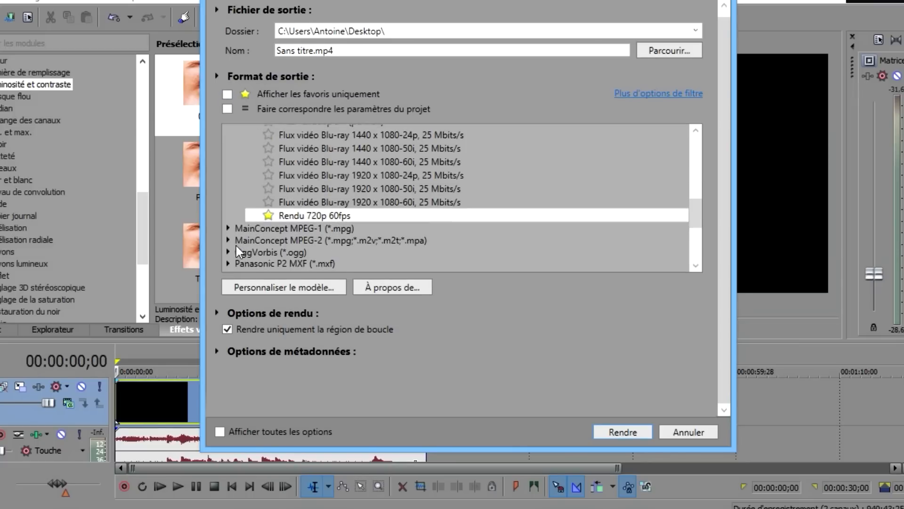
click(292, 225)
scroll(293, 227, up, 8)
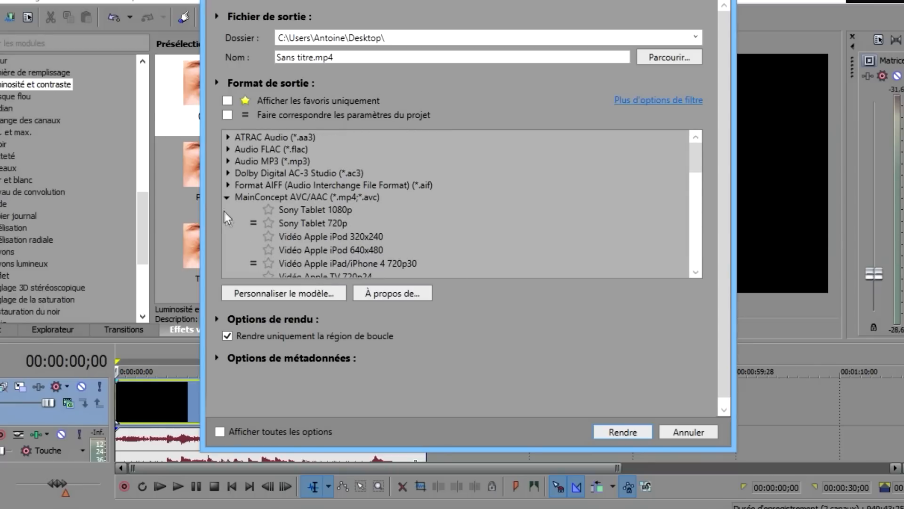
Collapse the MainConcept AVC/AAC group and expand the Sony AVC/MVC format group
click(226, 197)
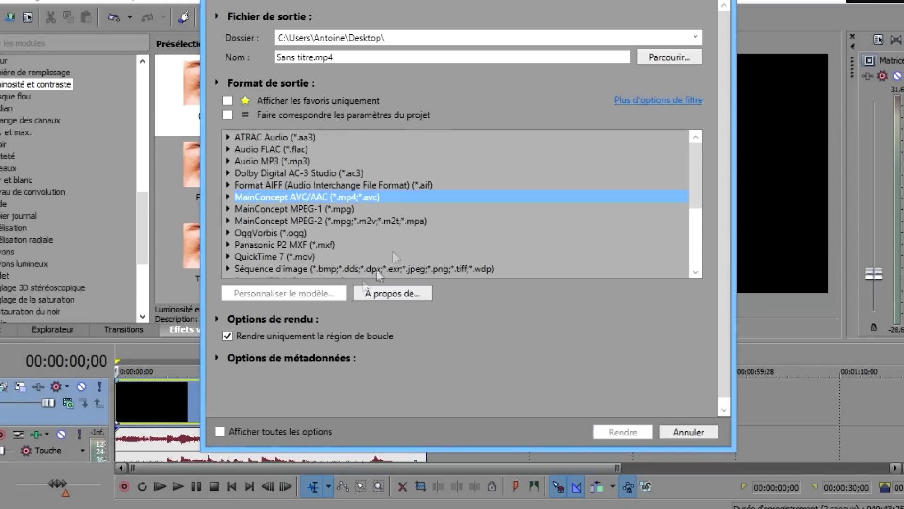
scroll(405, 165, down, 4)
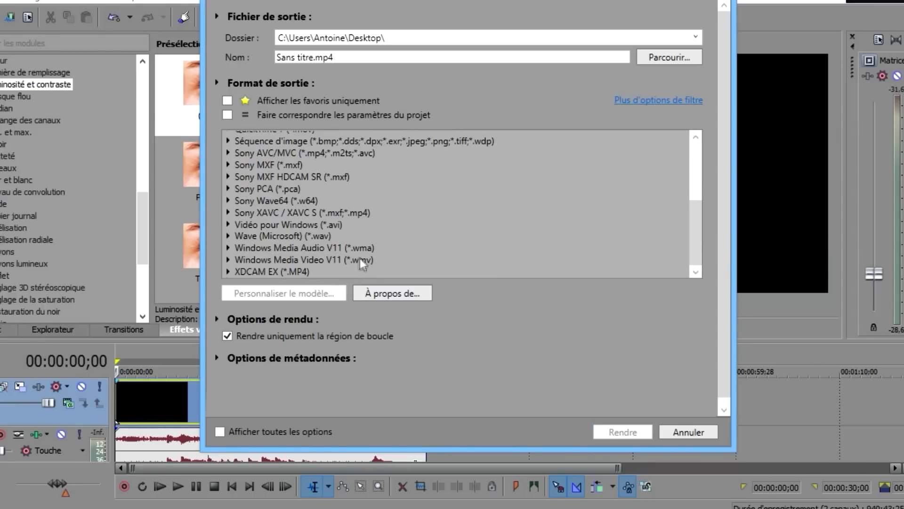
scroll(366, 245, up, 1)
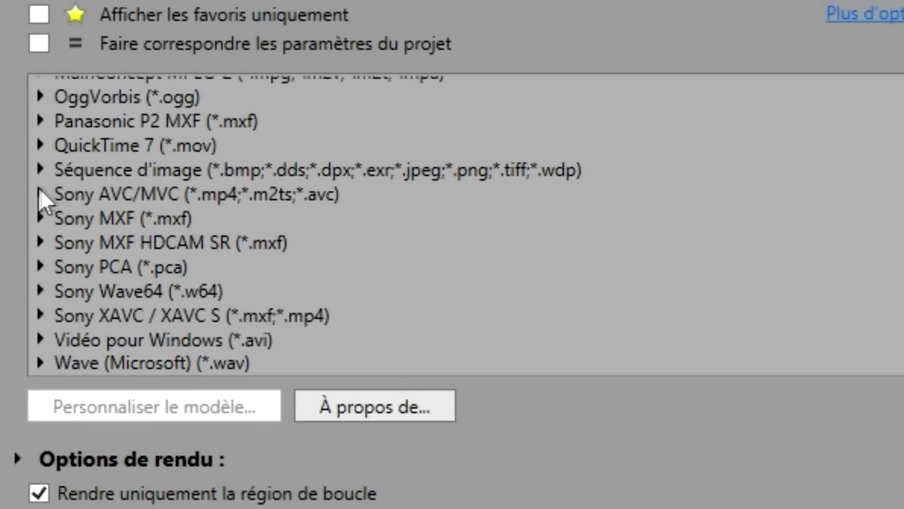
click(121, 192)
scroll(264, 221, down, 3)
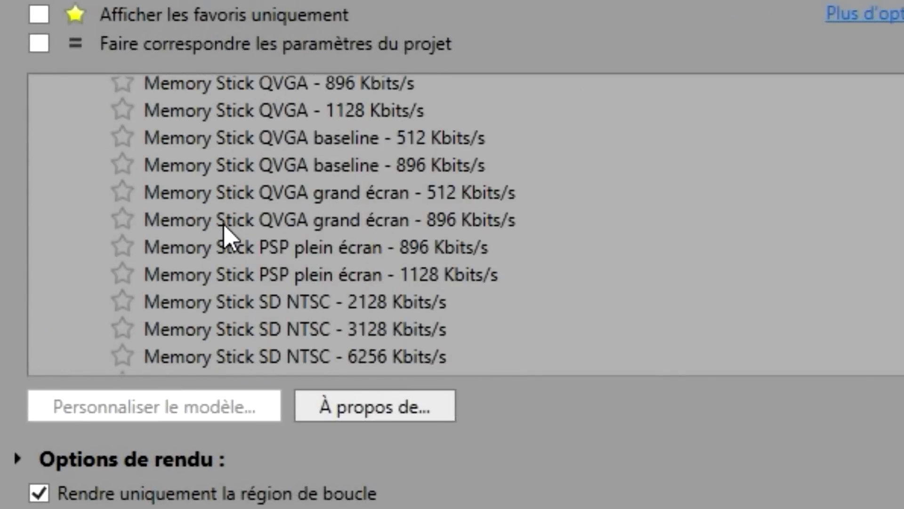
scroll(224, 226, down, 2)
scroll(226, 232, up, 4)
Select the Internet 1280x720-30p template and open 'Personnaliser le modèle...'
click(206, 185)
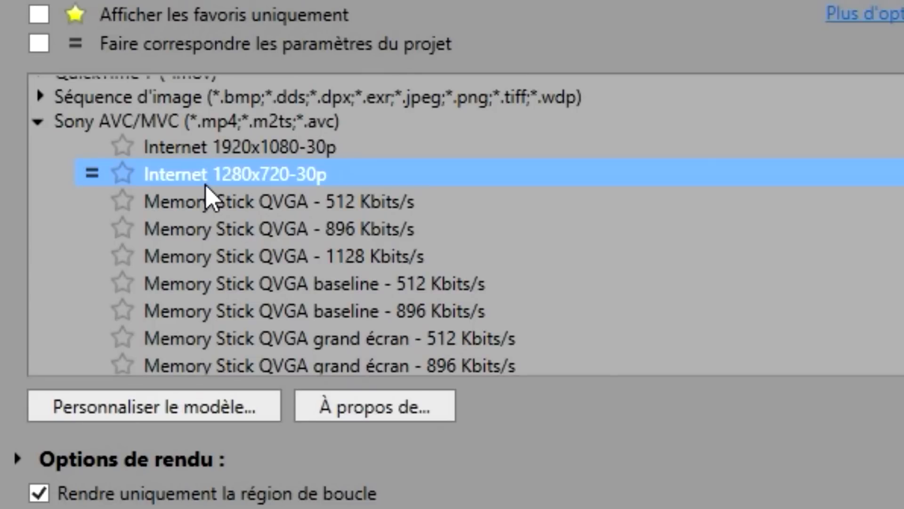
scroll(404, 242, down, 3)
scroll(403, 242, down, 4)
scroll(398, 246, up, 4)
scroll(380, 347, down, 5)
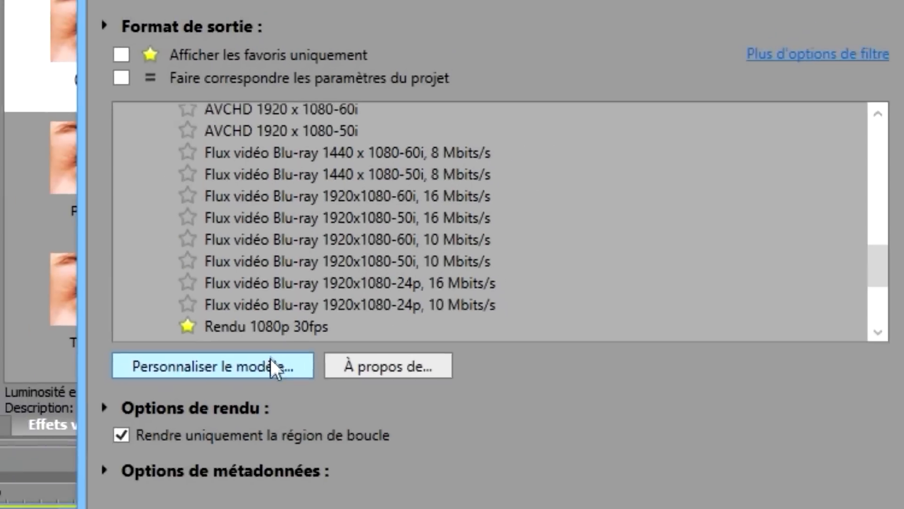
click(231, 405)
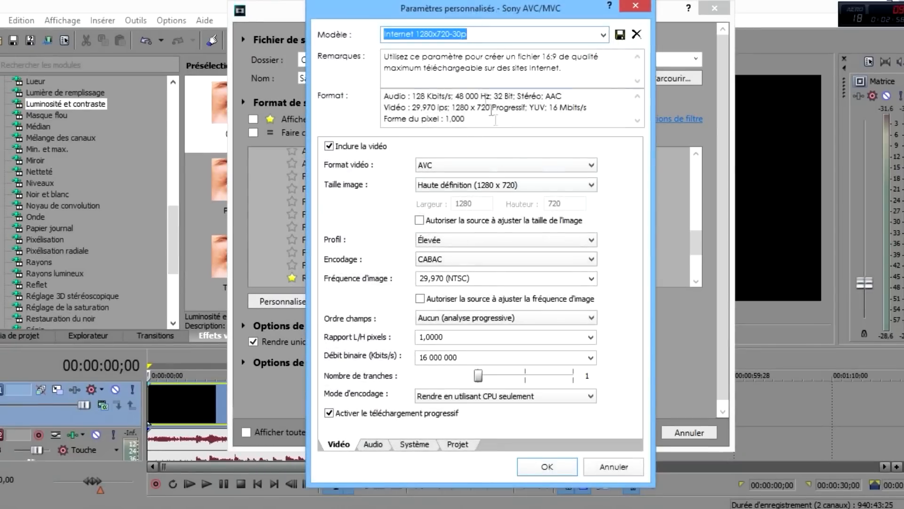
Change the template's video Débit binaire to 8 000 000
drag(469, 8, 450, 24)
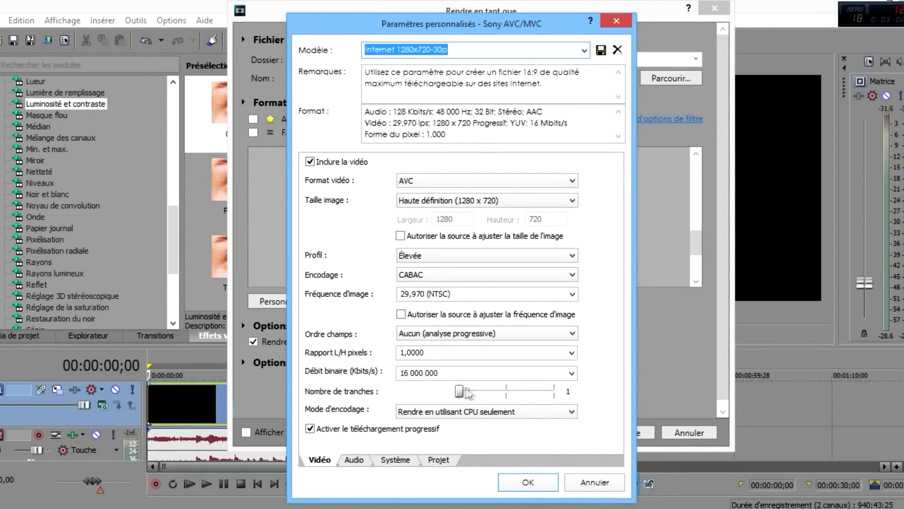
click(474, 371)
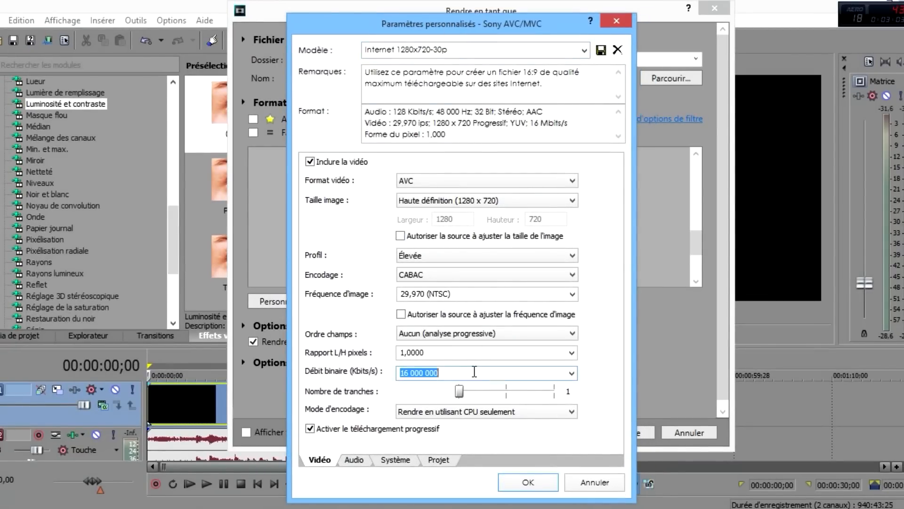
click(571, 373)
click(505, 371)
text(8)
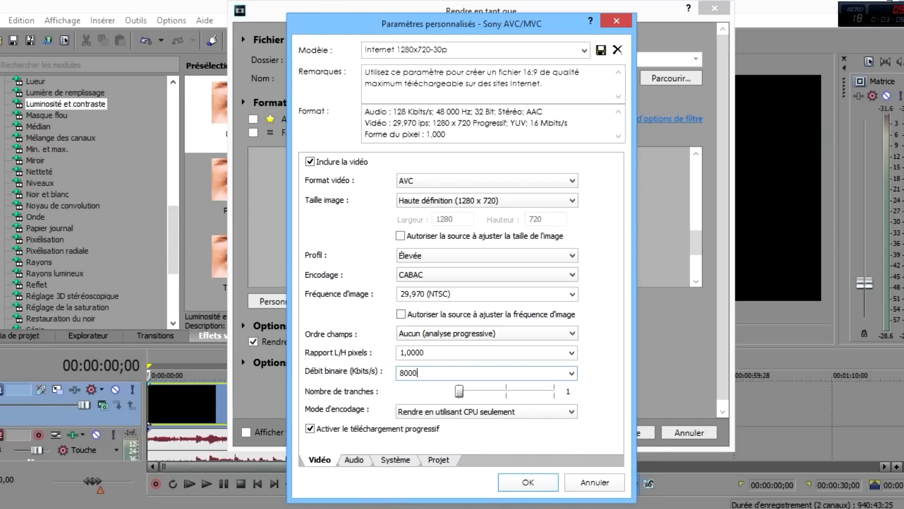
key(Return)
Reopen the modified template and review its video settings: CABAC, profile, 1280 x 720 frame size, AVC format
scroll(419, 233, down, 5)
scroll(424, 230, up, 5)
click(325, 304)
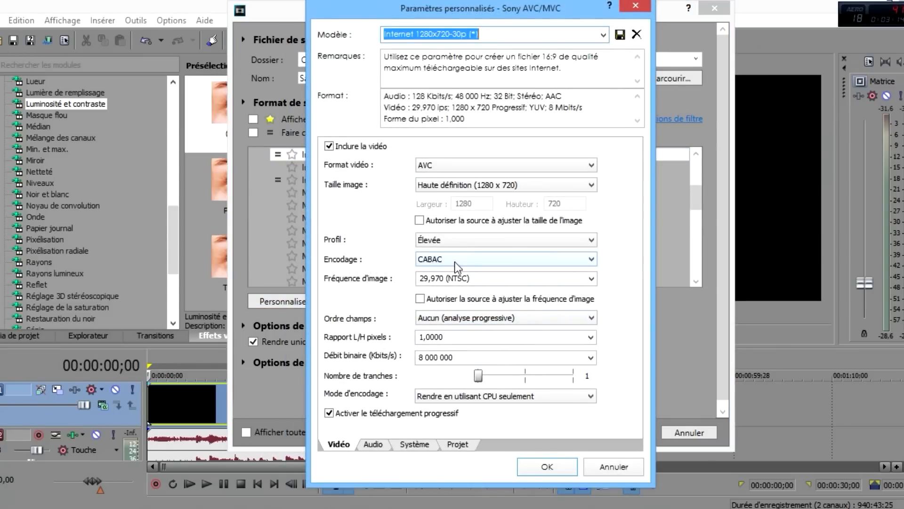
click(428, 263)
click(428, 269)
click(430, 240)
click(430, 240)
click(445, 185)
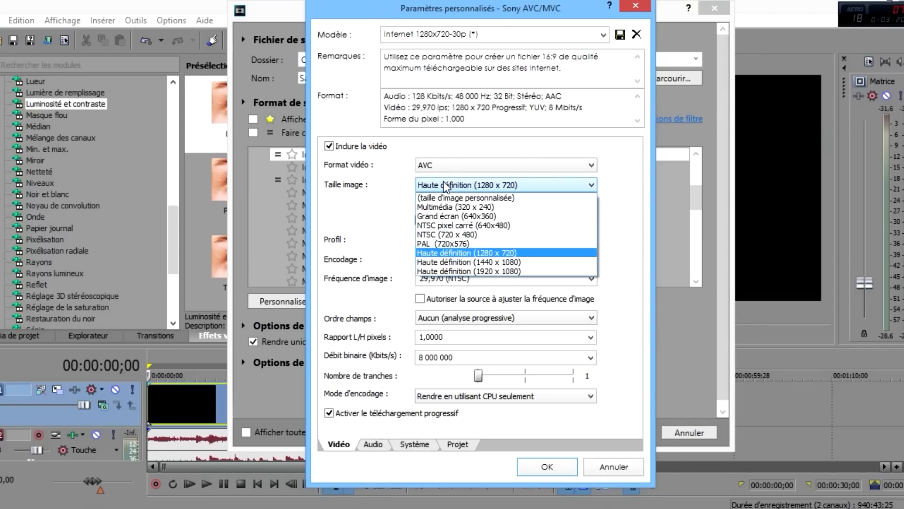
click(446, 185)
click(436, 167)
click(436, 169)
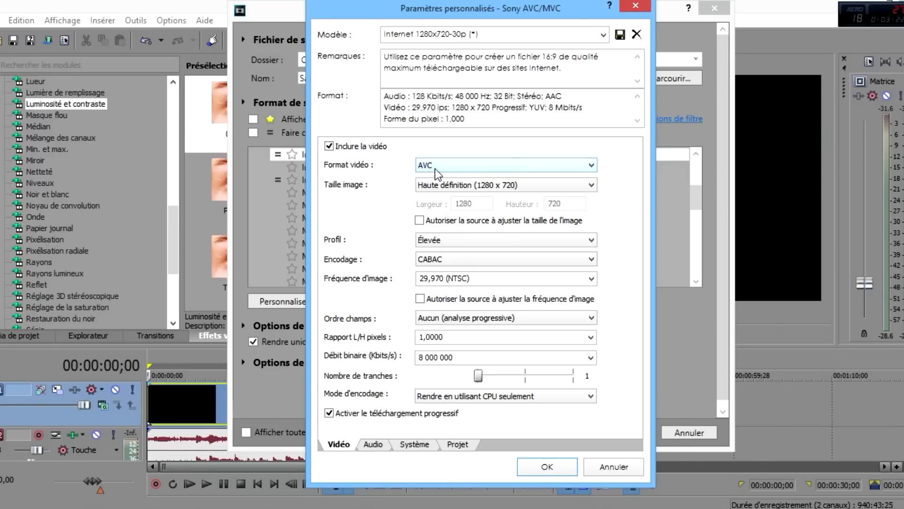
Set the audio bitrate to 384 000 with stereo channels, view the Projet tab, then close
click(378, 446)
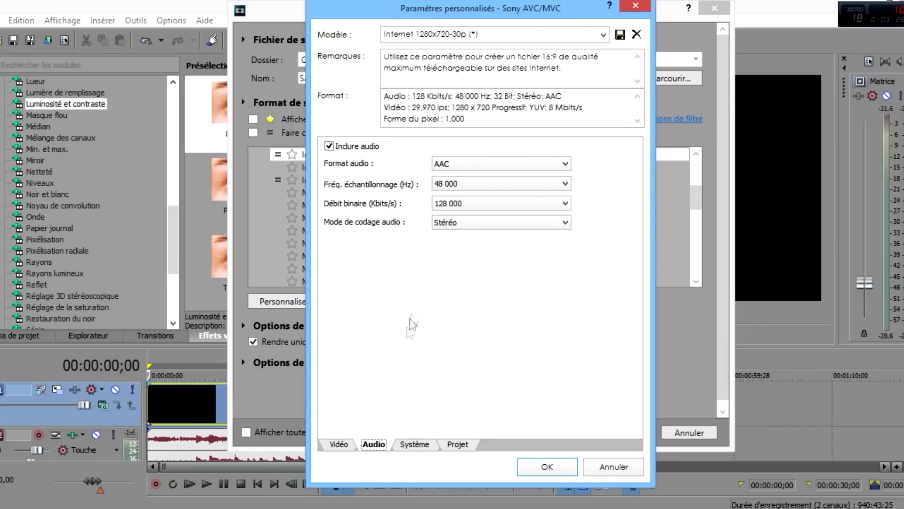
click(437, 203)
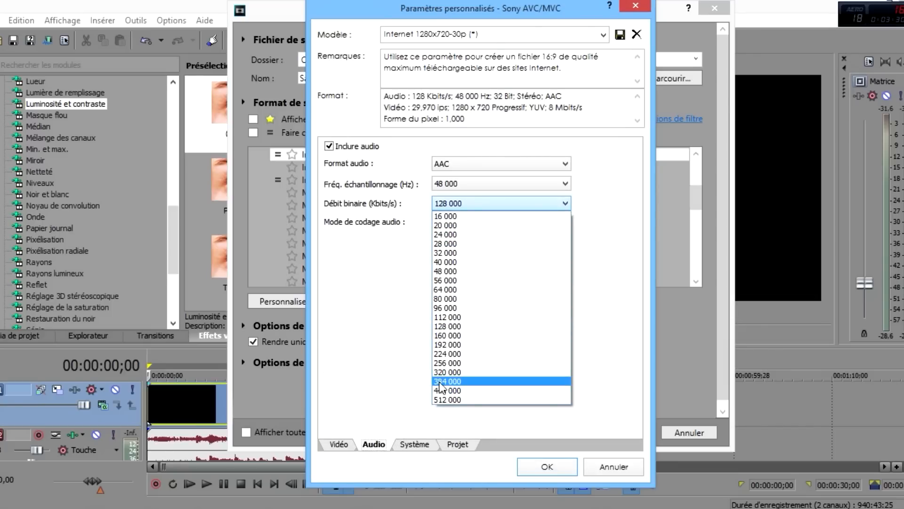
click(438, 381)
click(445, 224)
click(444, 232)
click(453, 445)
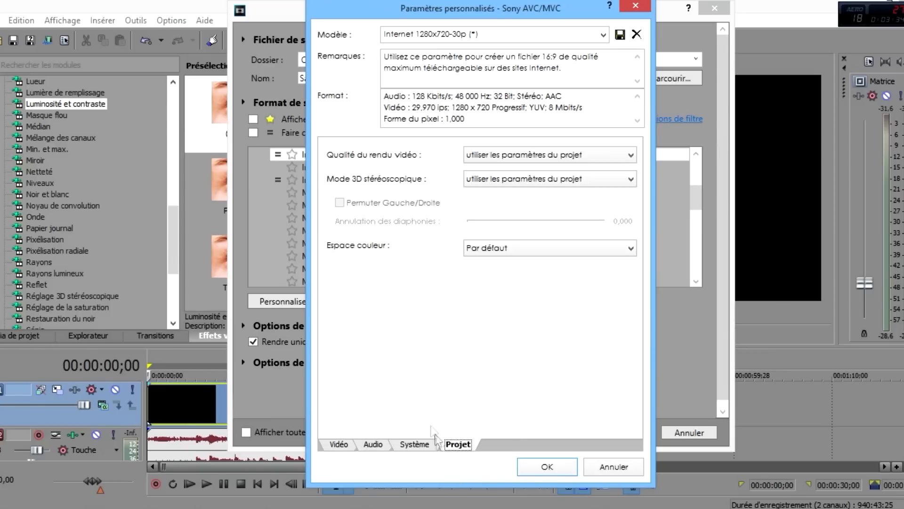
click(636, 6)
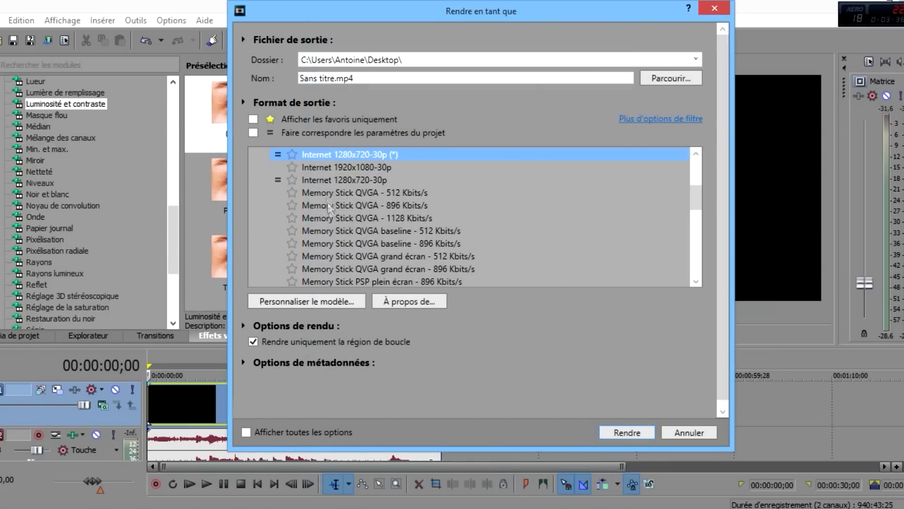
Try to delete the modified Internet 1280x720-30p template, dismiss the warning, and close its settings
click(326, 306)
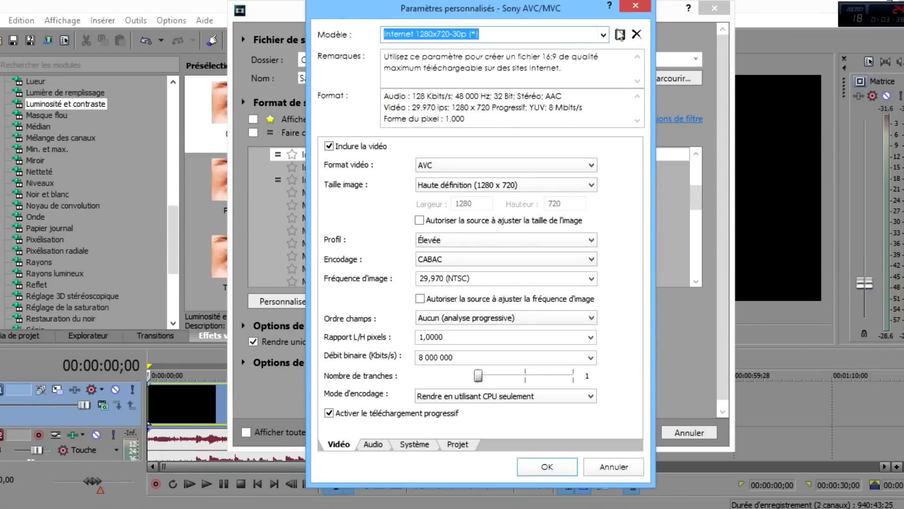
click(636, 34)
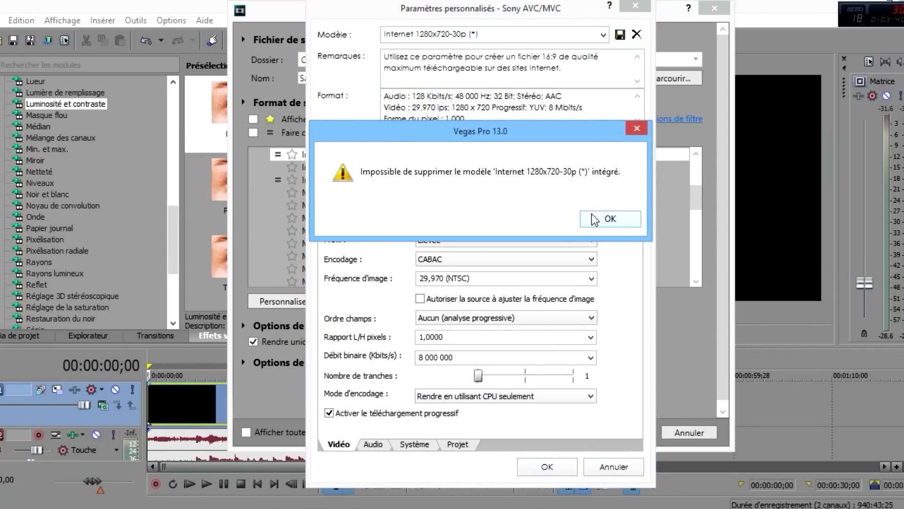
click(595, 219)
click(636, 6)
Collapse Sony AVC/MVC, filter to 'Afficher les favoris uniquement', and select Rendu 720p 60fps
scroll(325, 204, down, 2)
scroll(325, 203, down, 4)
scroll(320, 193, up, 7)
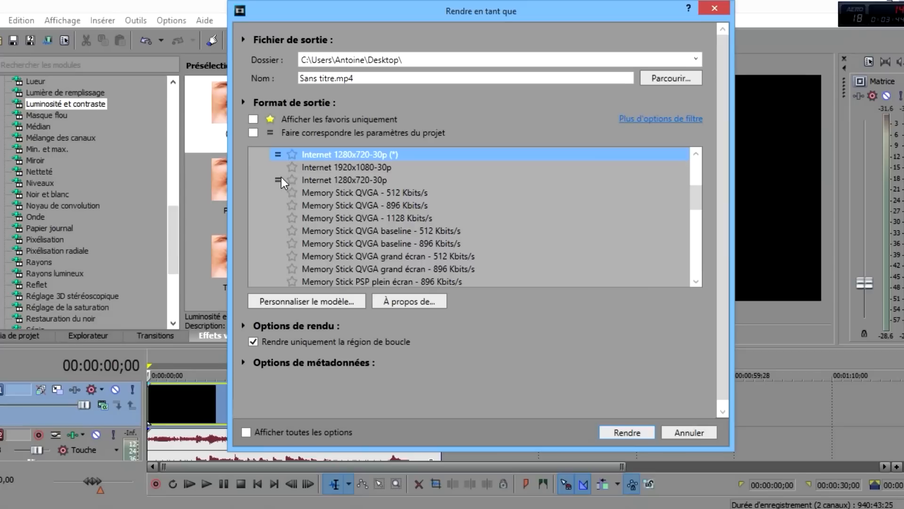
scroll(281, 179, up, 5)
click(254, 279)
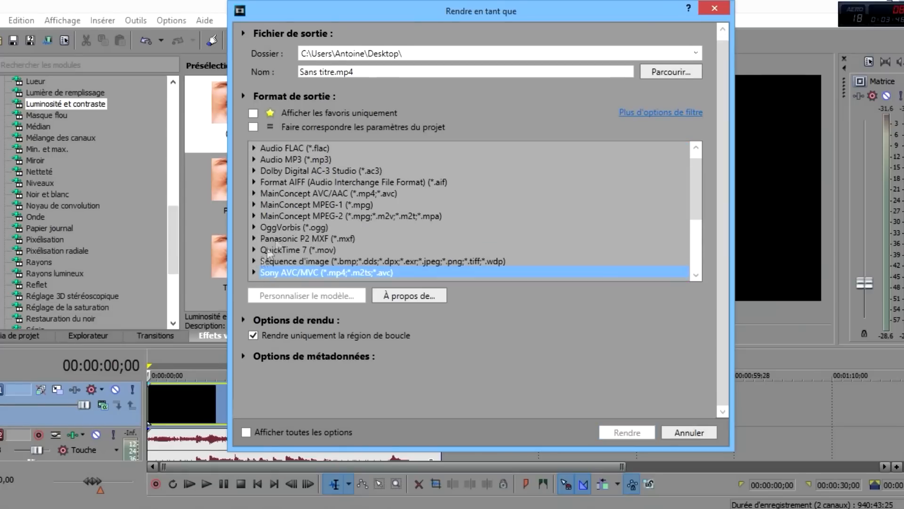
scroll(289, 236, down, 3)
click(260, 114)
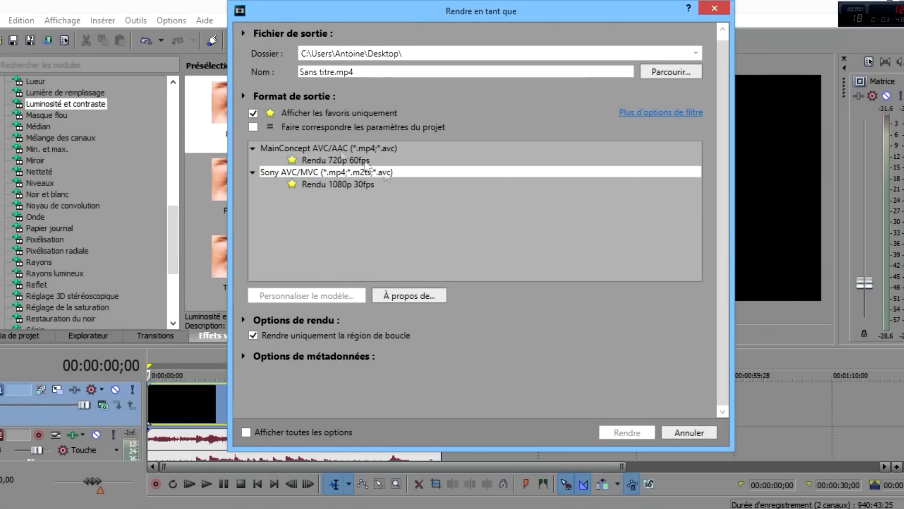
click(337, 161)
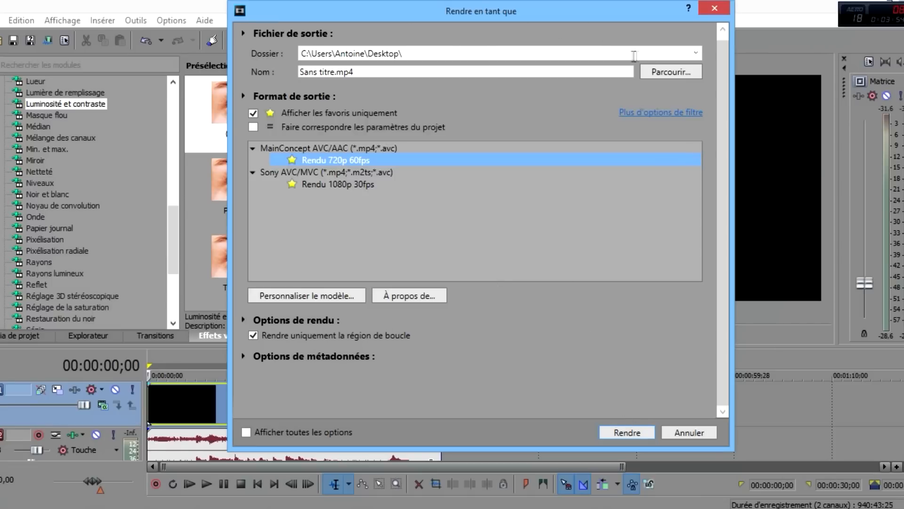
Check the save location under Parcourir, then render the project to Sans titre.mp4
click(669, 73)
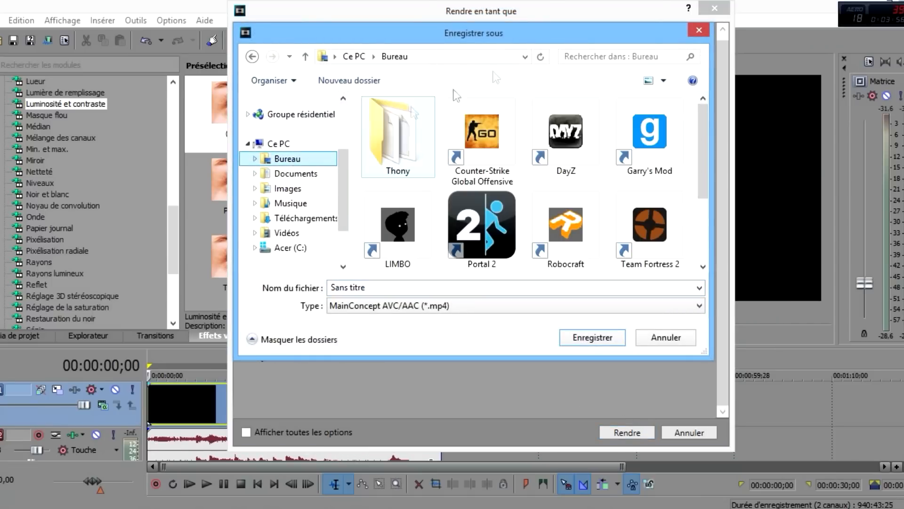
click(699, 30)
click(653, 433)
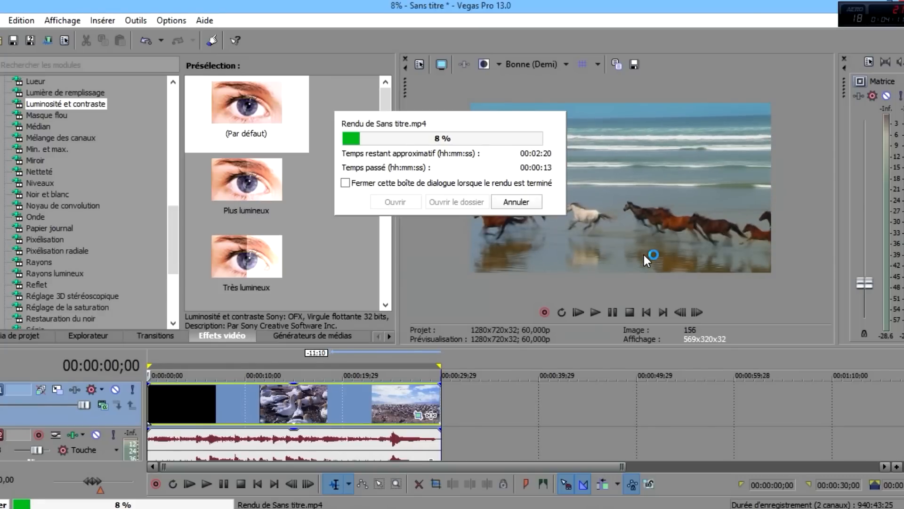
Cancel the Sans titre.mp4 render, place the playhead at 00:00:11;24, and reposition the program window
click(526, 203)
click(263, 426)
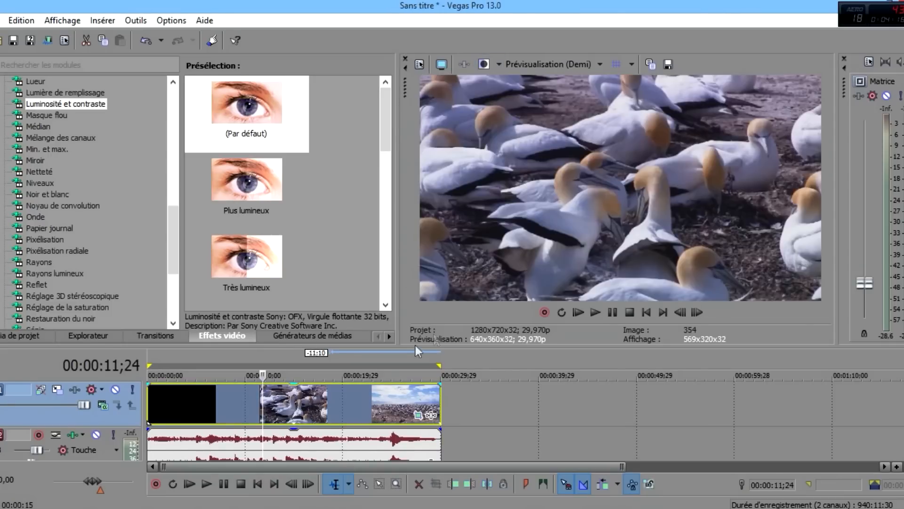
drag(696, 2, 497, 117)
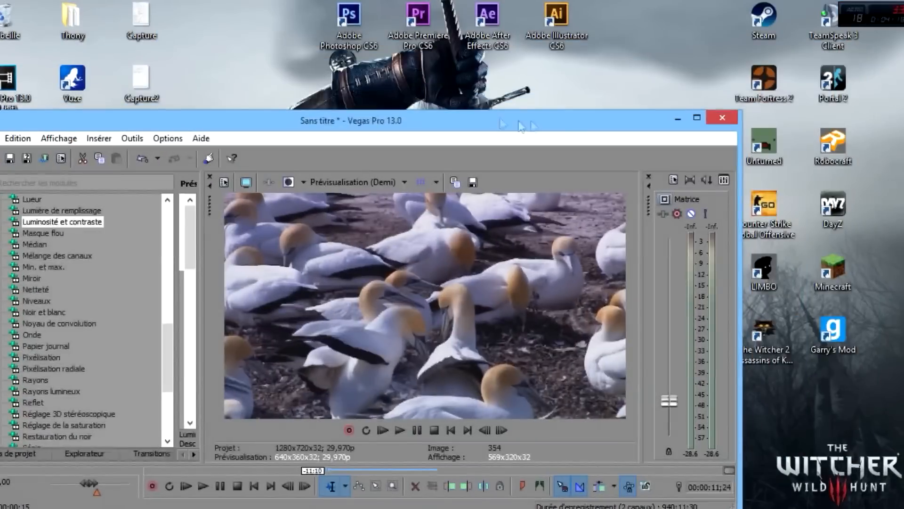